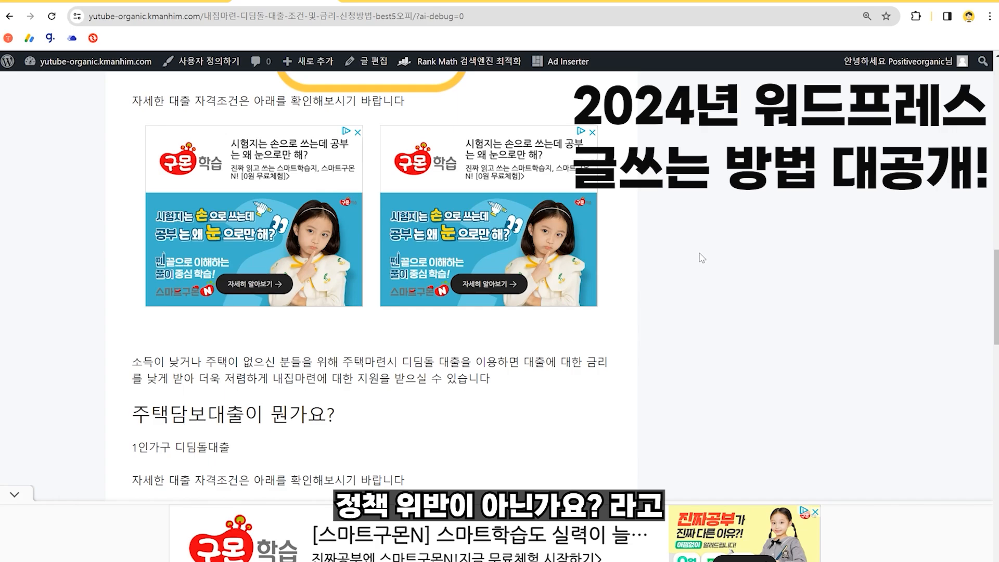
# - Examine the side-by-side ad placement in the WordPress loan article and at the start of the dog food blog post
pyautogui.scroll(2, 691, 262)
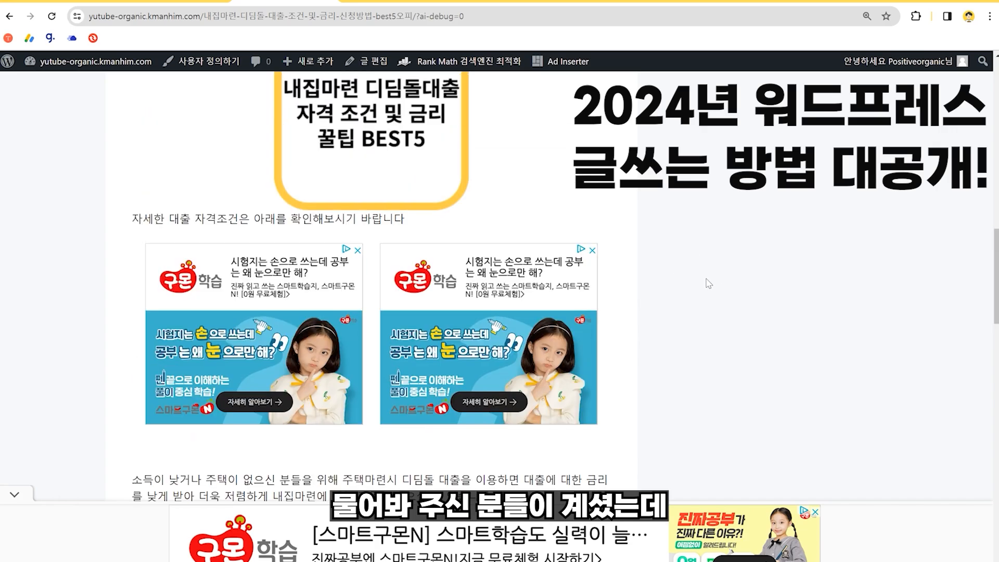
pyautogui.scroll(1, 704, 280)
pyautogui.scroll(-2, 677, 231)
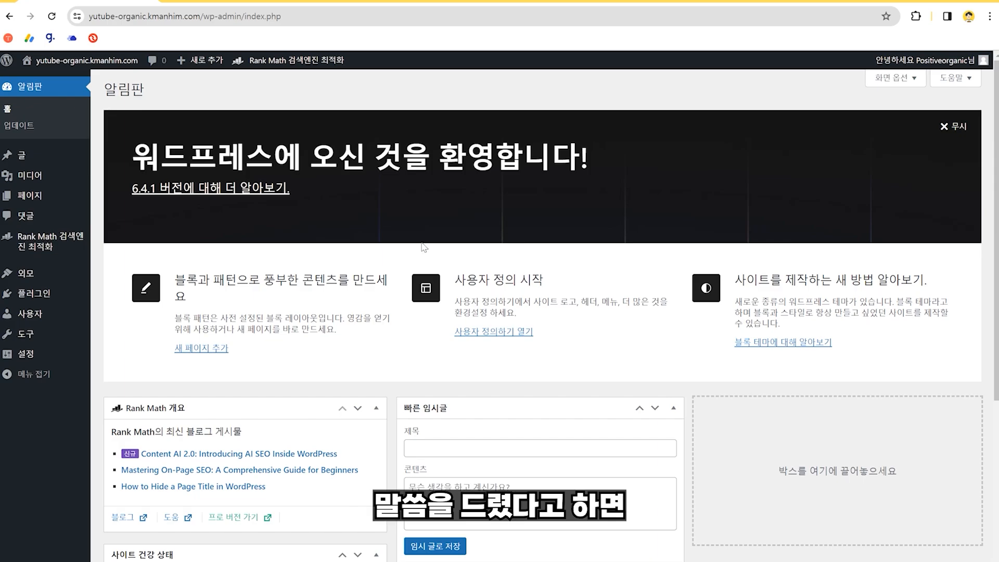
pyautogui.moveTo(137, 154); pyautogui.dragTo(273, 159)
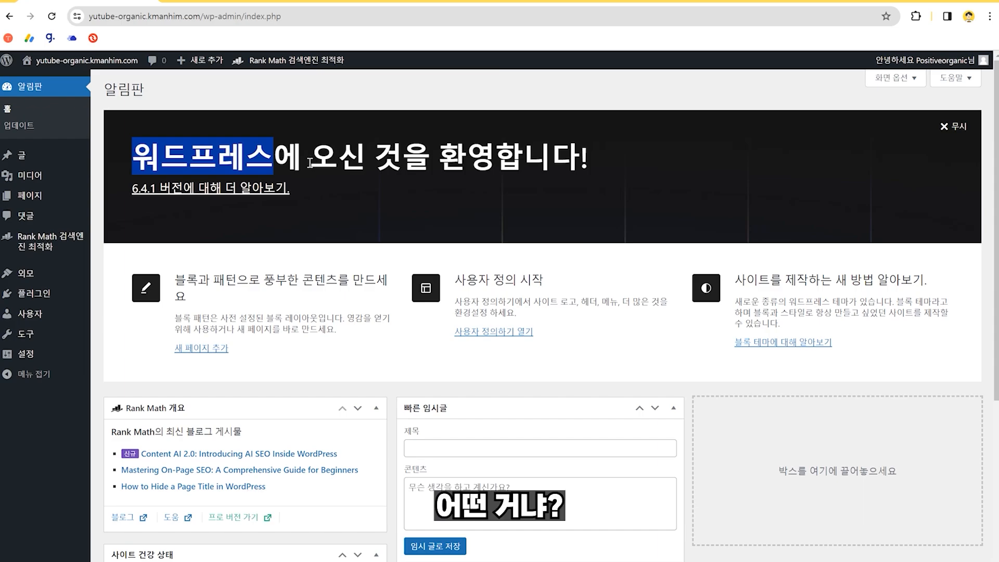
pyautogui.click(141, 147)
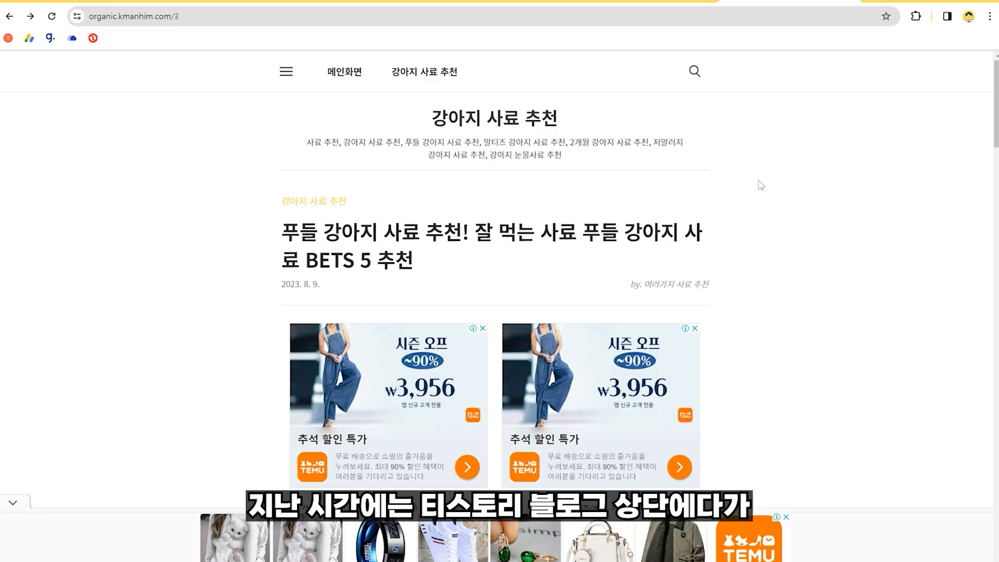
pyautogui.scroll(-1, 861, 184)
pyautogui.scroll(-1, 860, 183)
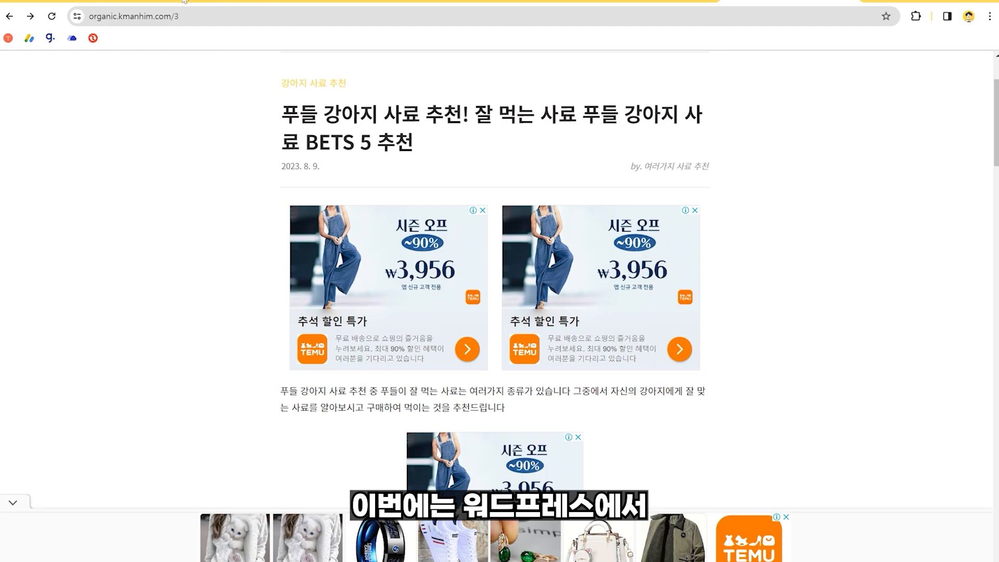
# - Go from the WordPress dashboard to adding a new plugin and search the plugin directory for "ad"
pyautogui.click(105, 3)
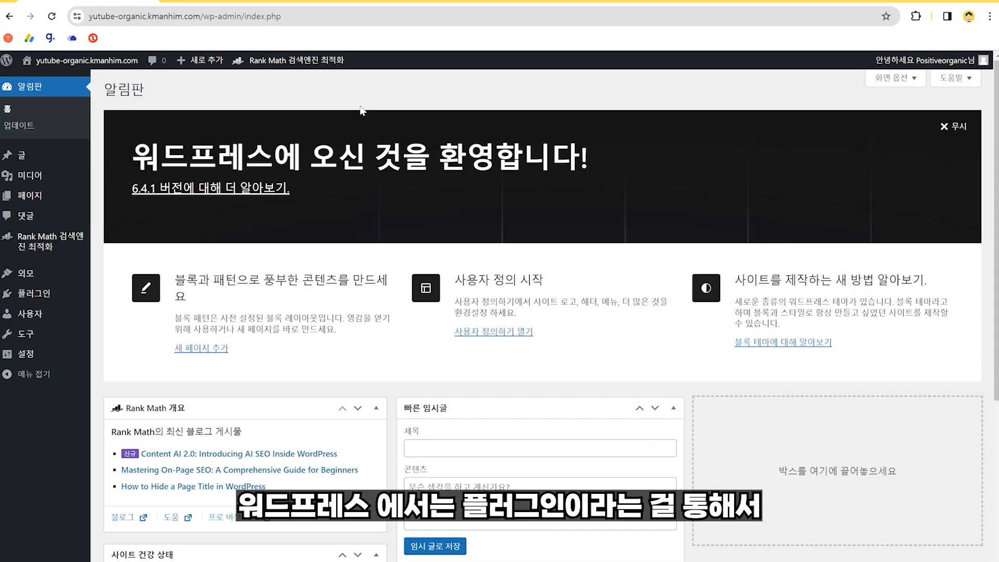
pyautogui.moveTo(58, 292)
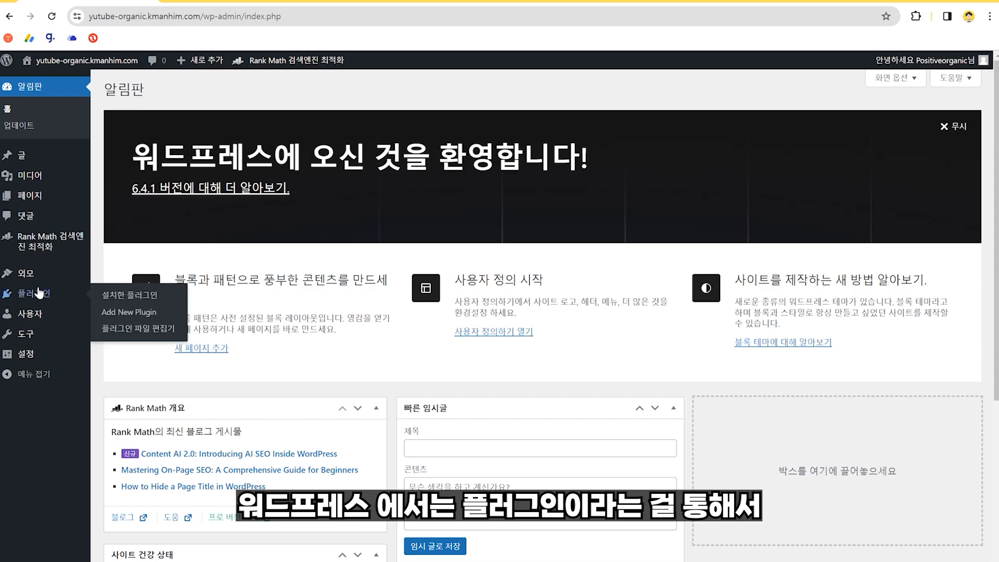
pyautogui.click(129, 296)
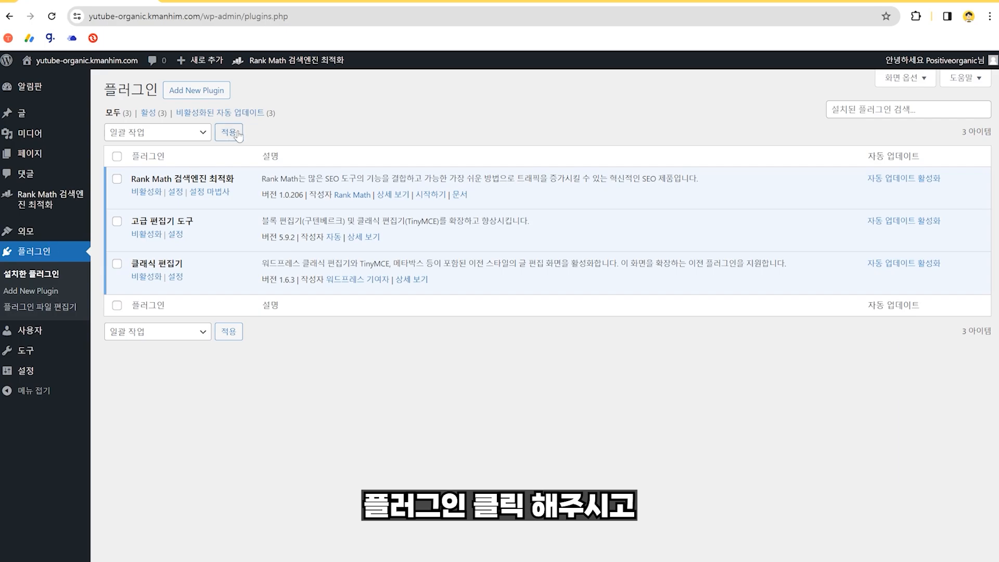
pyautogui.click(225, 93)
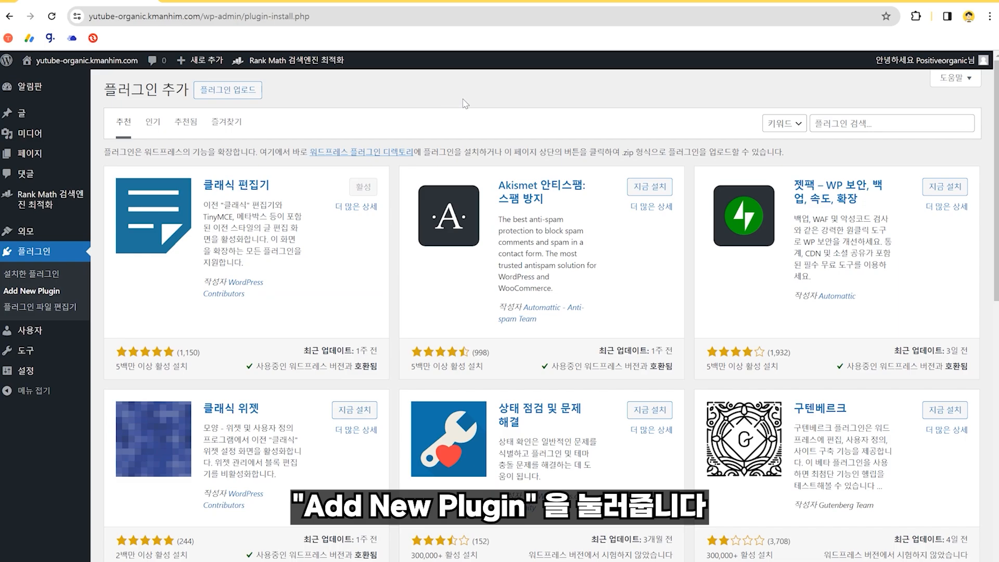
pyautogui.click(858, 125)
pyautogui.write('a')
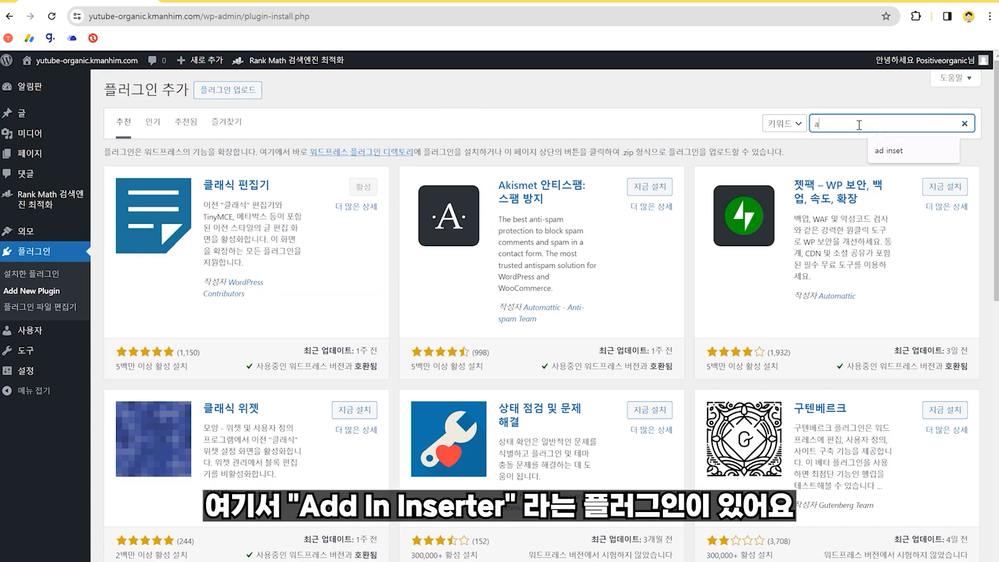
pyautogui.write('d')
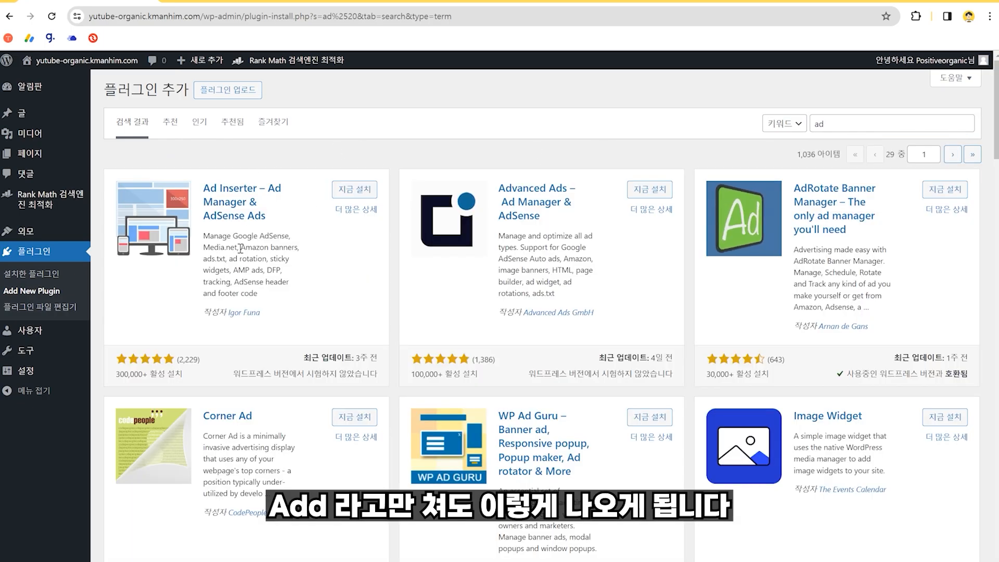
# - Install and activate the Ad Inserter plugin and open its settings
pyautogui.click(363, 191)
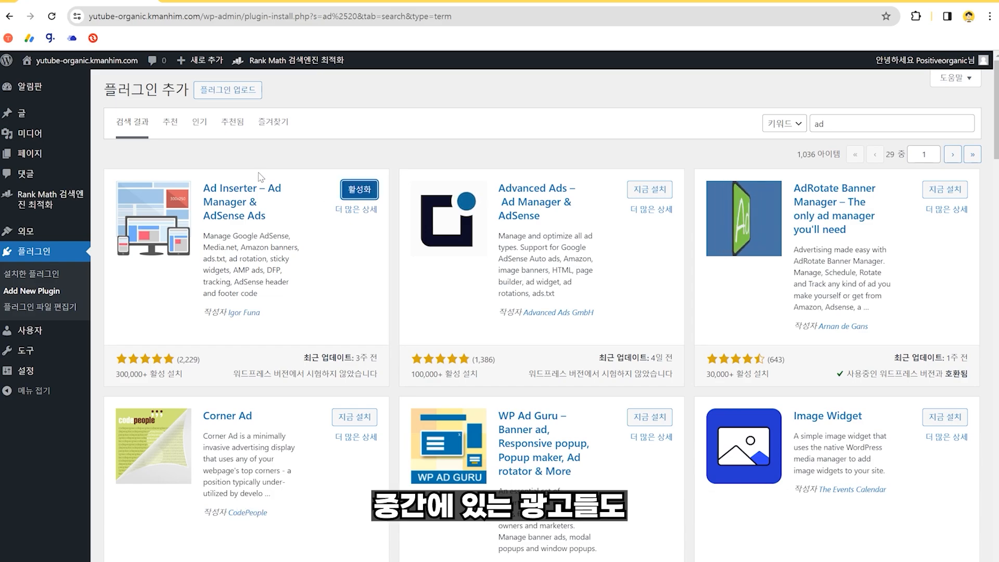
pyautogui.click(366, 189)
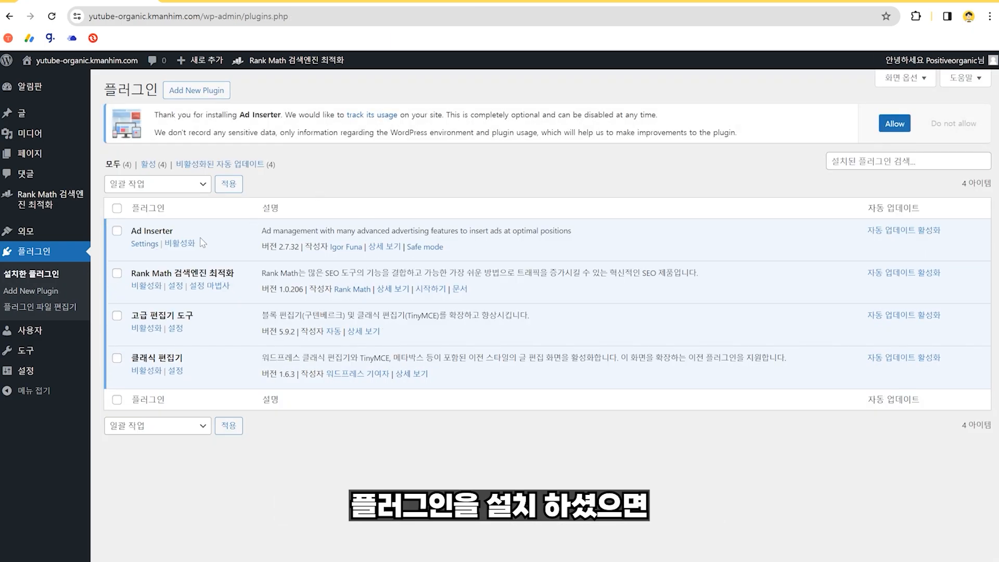
pyautogui.moveTo(40, 378)
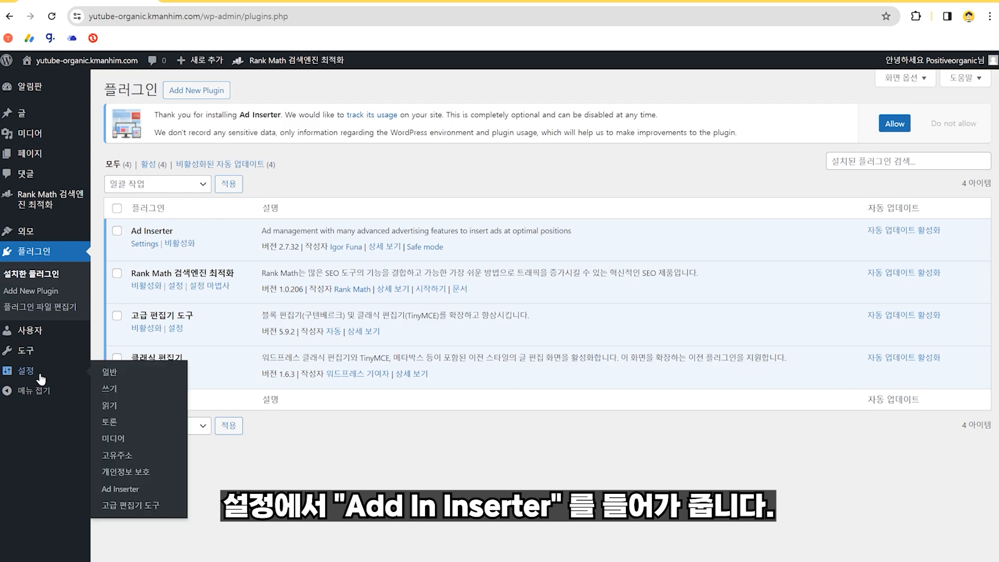
pyautogui.click(134, 488)
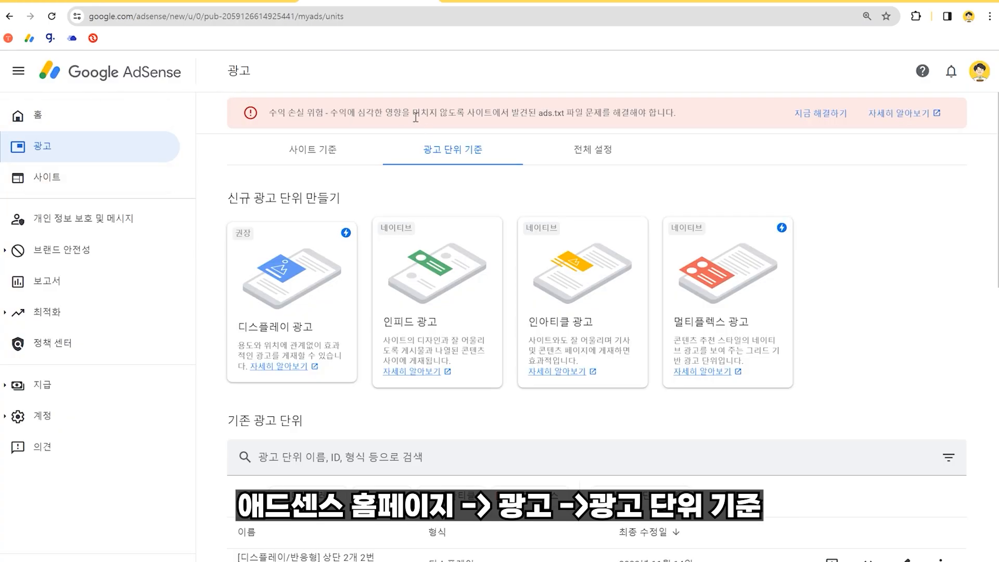
# - Create a display ad unit named "[워프/디플] 상단 1번" in Google AdSense and finish its code page
pyautogui.click(458, 152)
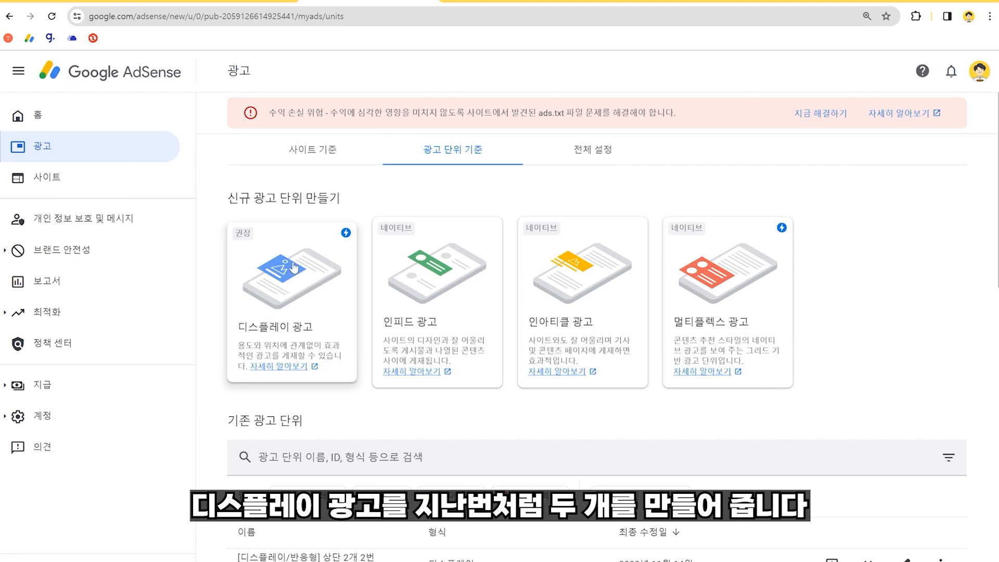
pyautogui.click(307, 281)
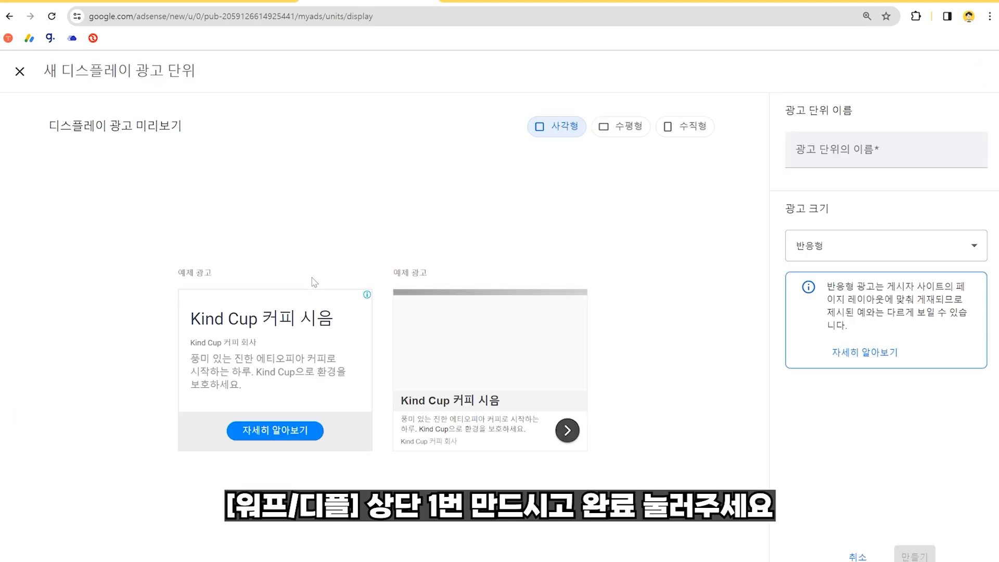
pyautogui.click(866, 137)
pyautogui.write('[e')
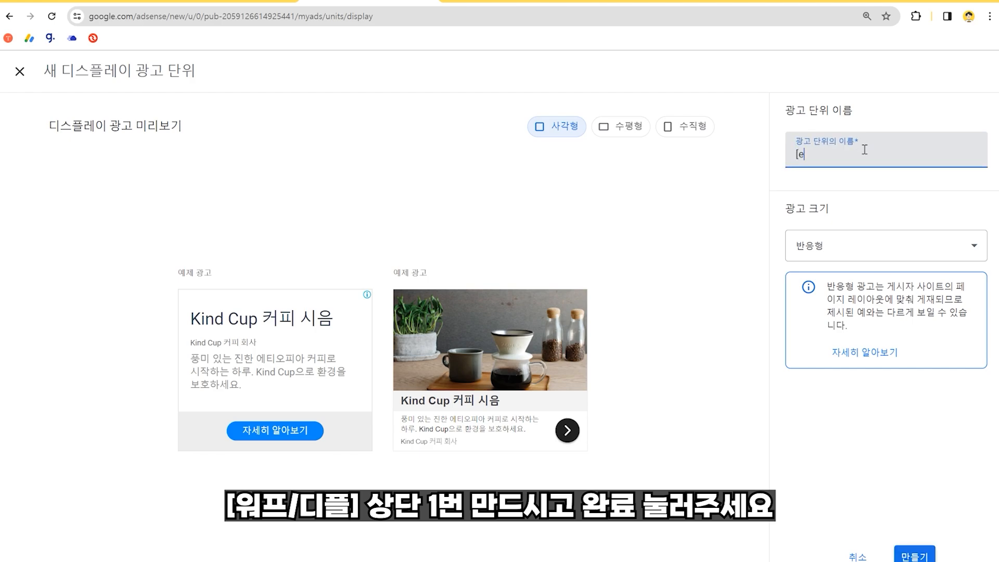
pyautogui.press('BackSpace')
pyautogui.write('웦')
pyautogui.press('BackSpace')
pyautogui.press('BackSpace')
pyautogui.press('BackSpace')
pyautogui.press('BackSpace')
pyautogui.write('워프/디')
pyautogui.write('플] 시')
pyautogui.write('단 1번')
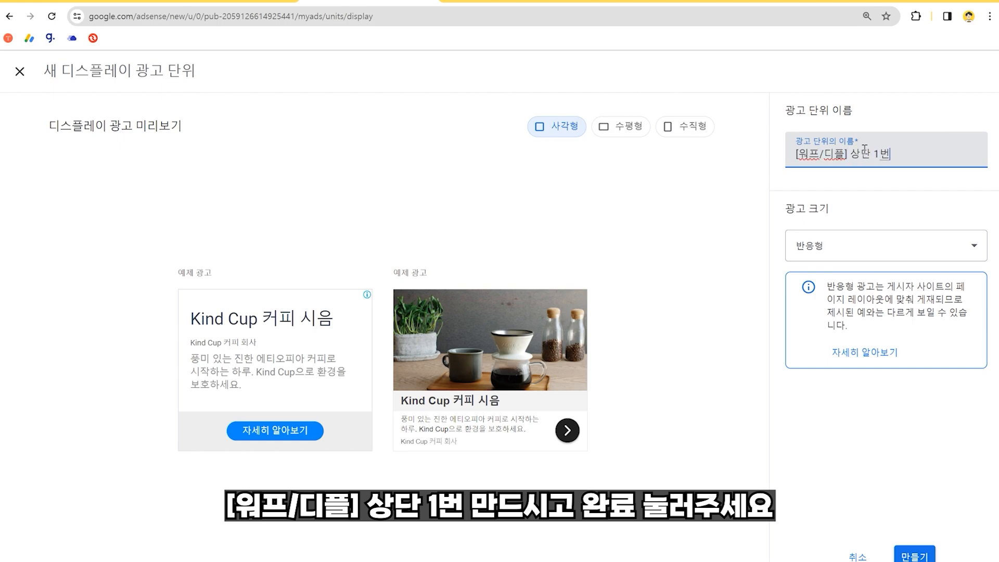
pyautogui.click(922, 554)
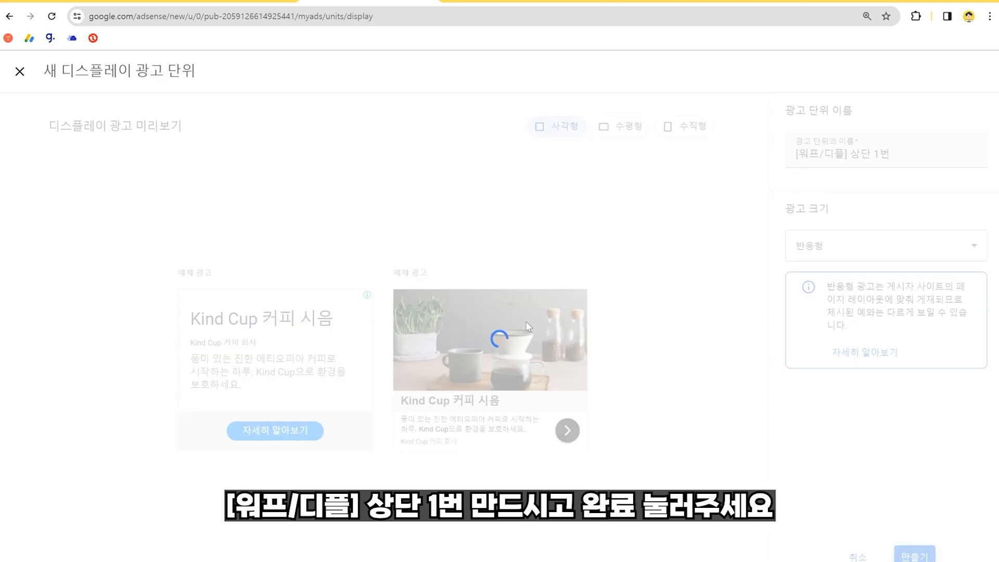
pyautogui.click(730, 539)
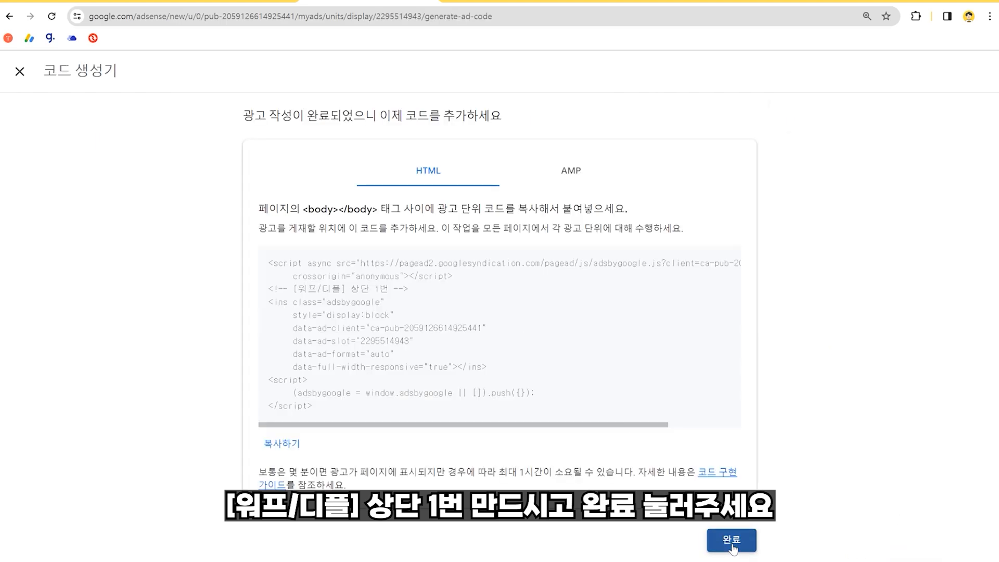
# - Create a second display ad unit named "[워프/디플] 상단 2번"
pyautogui.click(286, 276)
pyautogui.click(900, 149)
pyautogui.write('[우프')
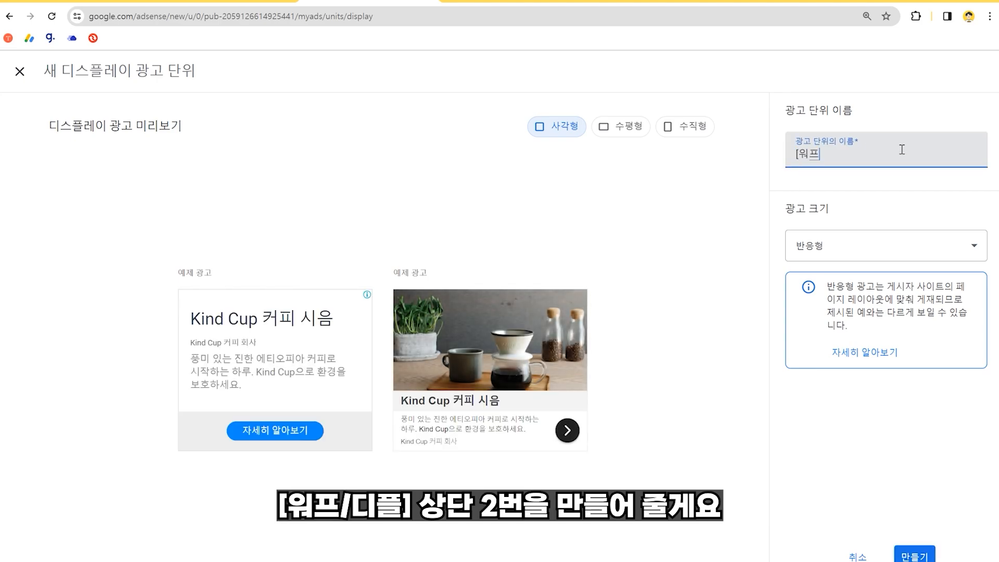
pyautogui.write('/디플] 상드')
pyautogui.write(' 2번')
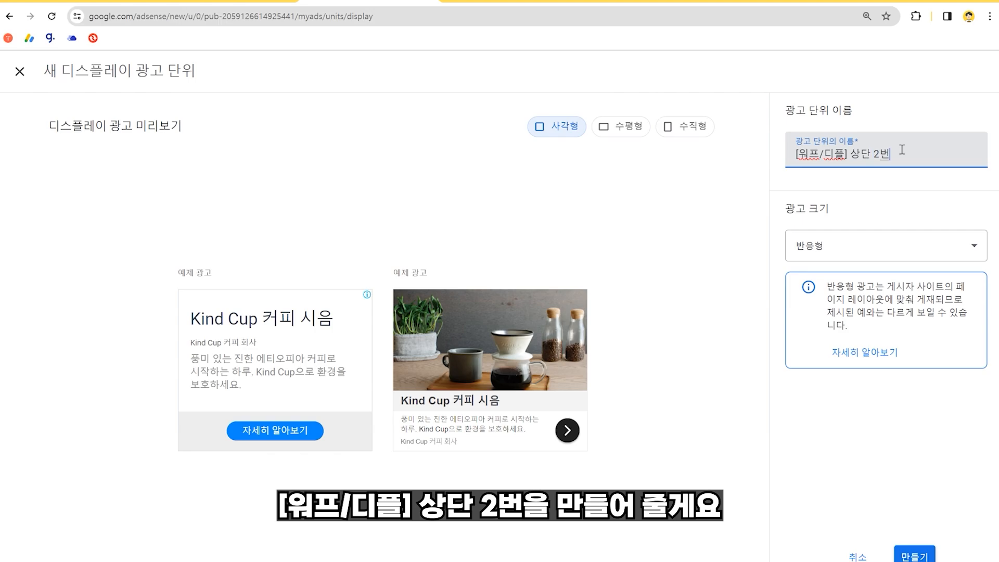
pyautogui.click(913, 556)
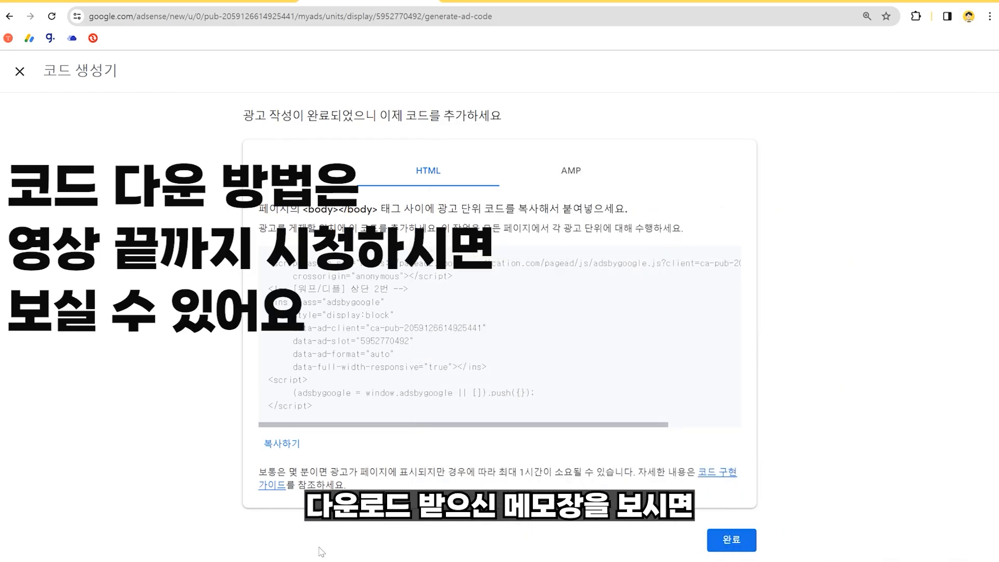
# - Open the downloaded two-ad code template in Notepad and look over its data-ad-client and data-ad-slot placeholders
pyautogui.moveTo(297, 561)
pyautogui.click(248, 541)
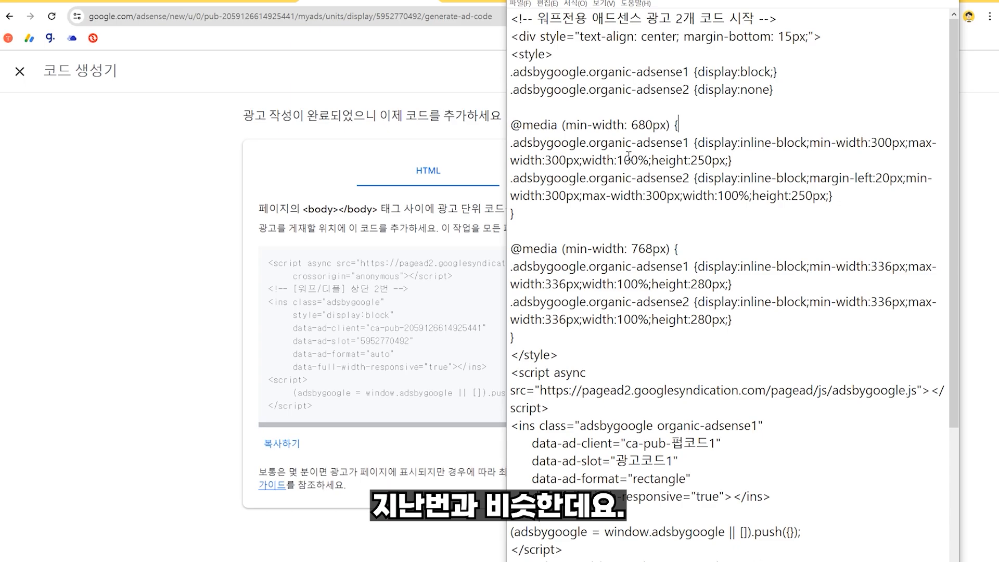
pyautogui.scroll(-3, 628, 155)
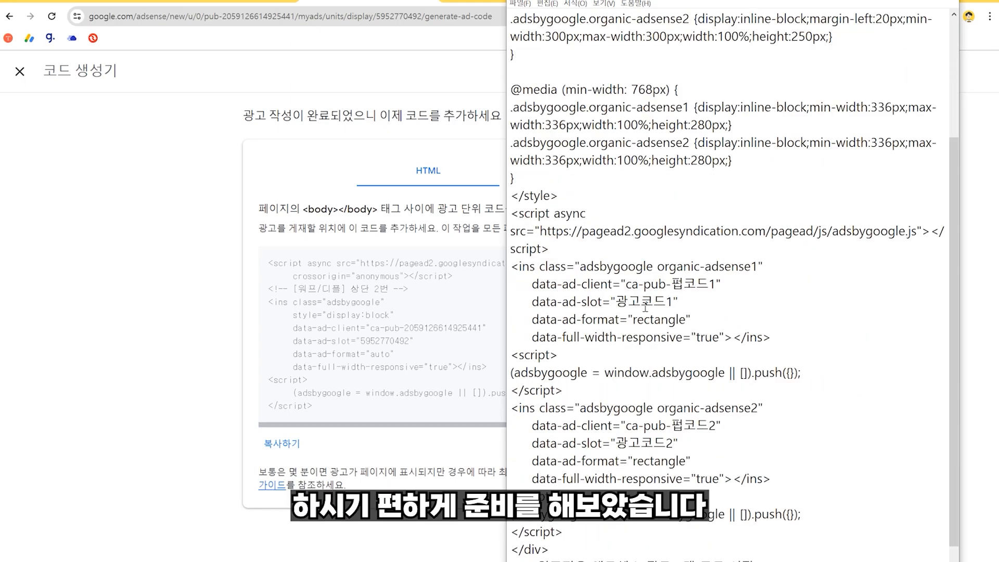
pyautogui.scroll(-1, 661, 251)
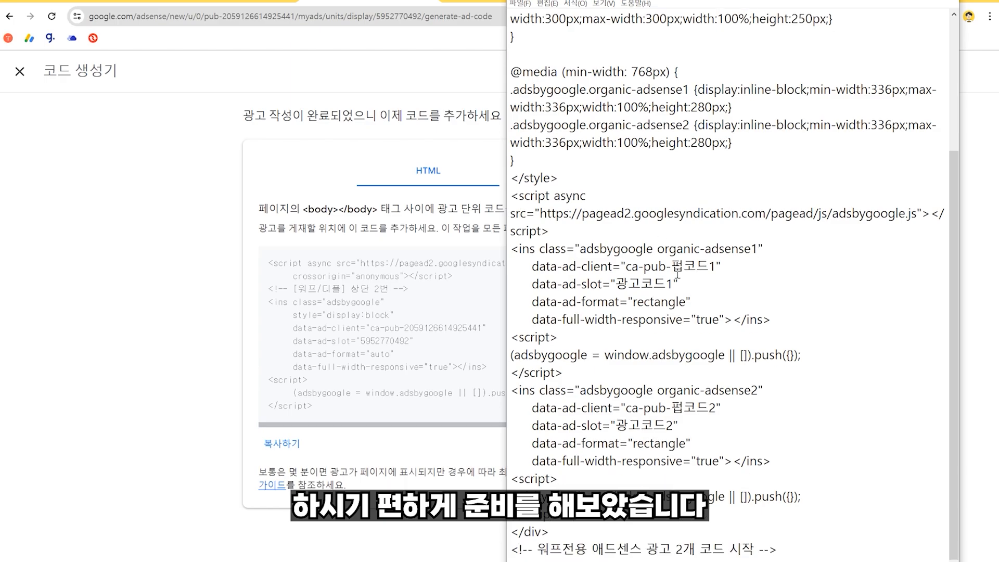
# - Copy the publisher ID from the AdSense code and replace the 펍코드1 and 펍코드2 placeholders in the Notepad template with it
pyautogui.click(451, 329)
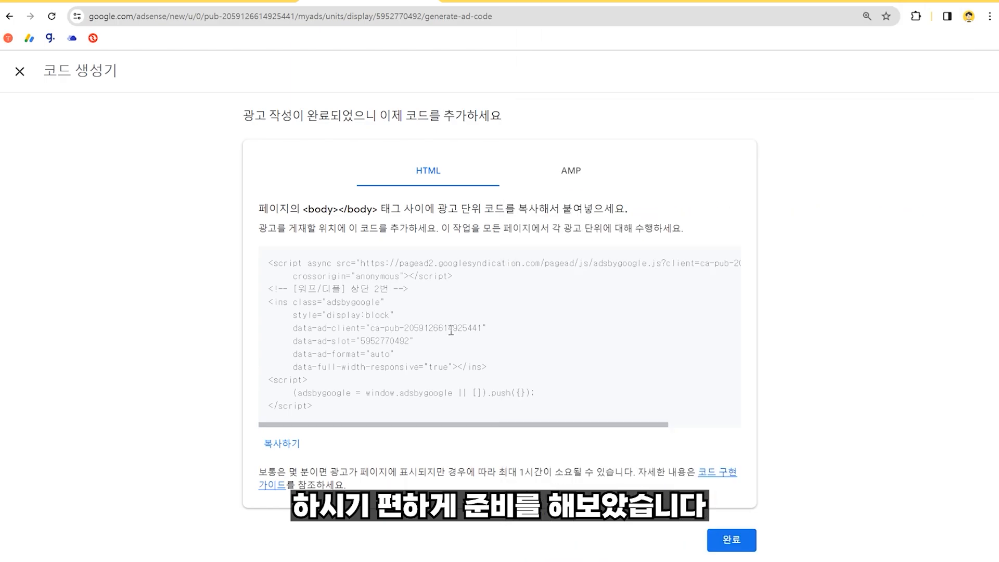
pyautogui.doubleClick(451, 329)
pyautogui.hotkey('ctrl', 'c')
pyautogui.click(298, 561)
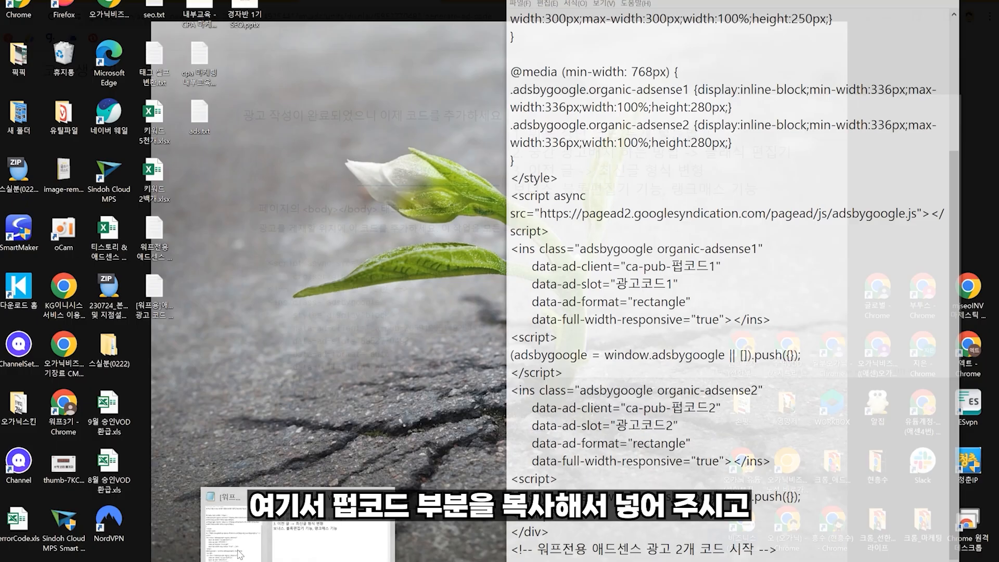
pyautogui.click(234, 541)
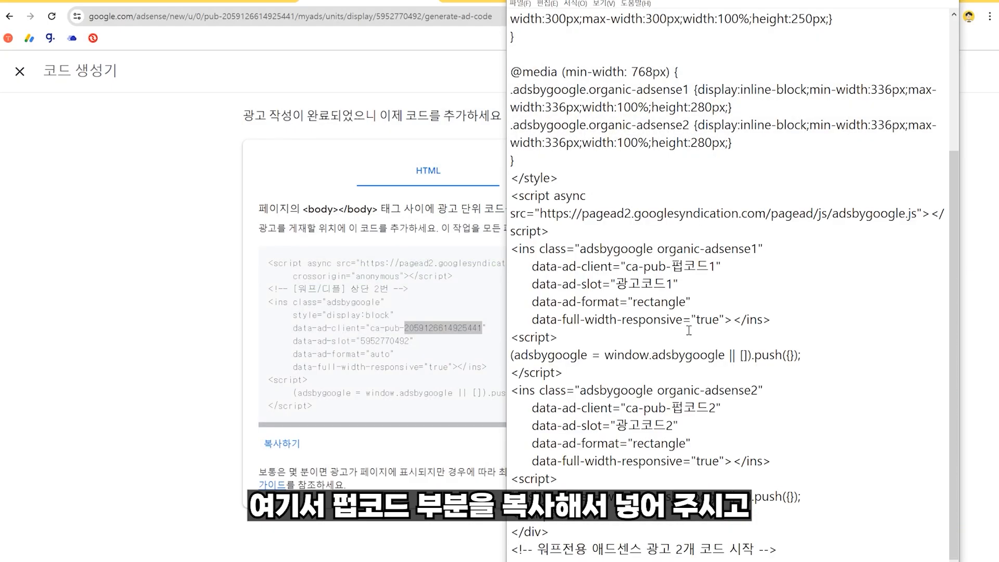
pyautogui.moveTo(672, 266); pyautogui.dragTo(713, 266)
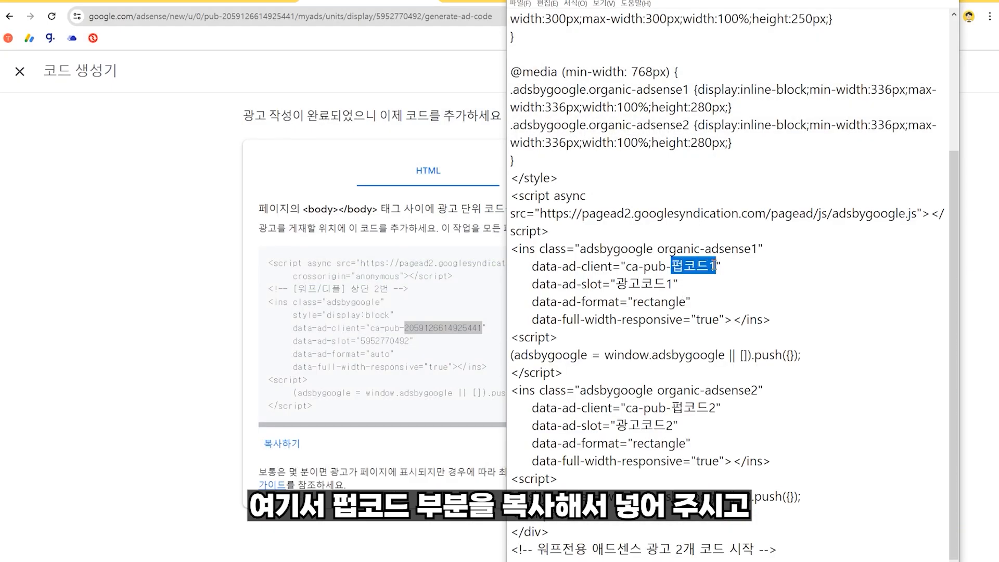
pyautogui.hotkey('ctrl', 'v')
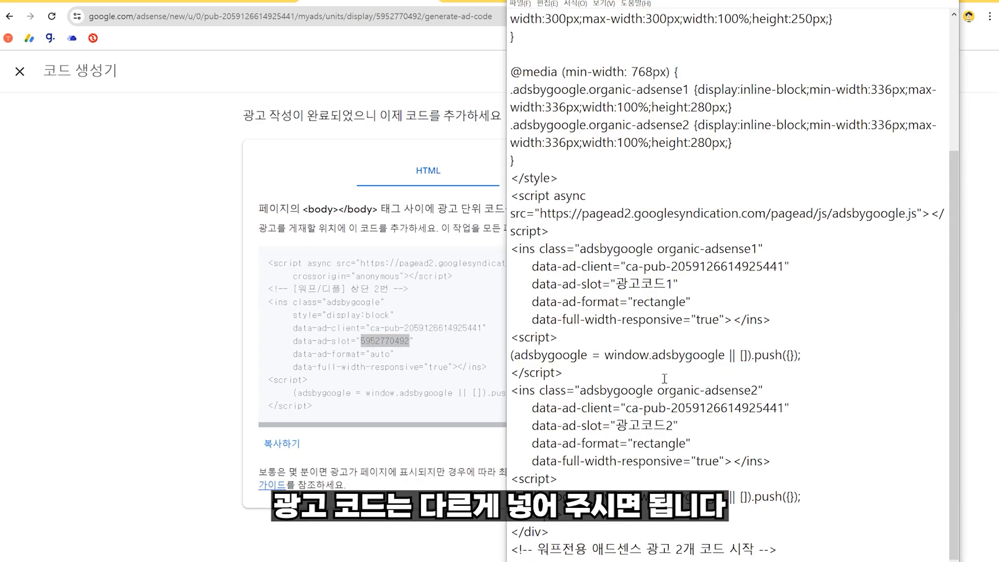
# - Replace the 광고코드1 placeholder with the 상단 2번 unit's ad slot ID and finish that unit's AdSense code page
pyautogui.moveTo(614, 283); pyautogui.dragTo(674, 284)
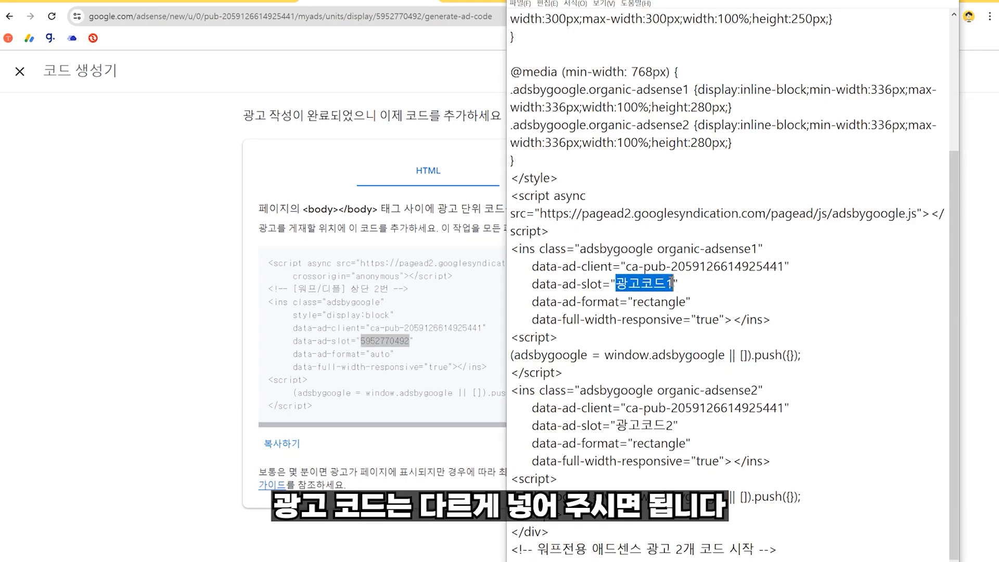
pyautogui.hotkey('ctrl', 'v')
pyautogui.hotkey('alt', 'Tab')
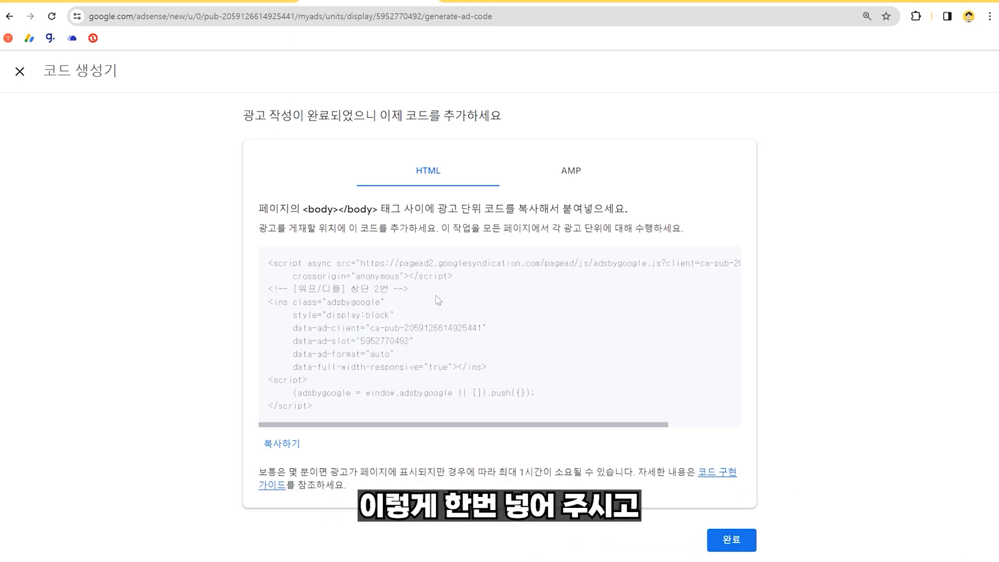
pyautogui.click(731, 541)
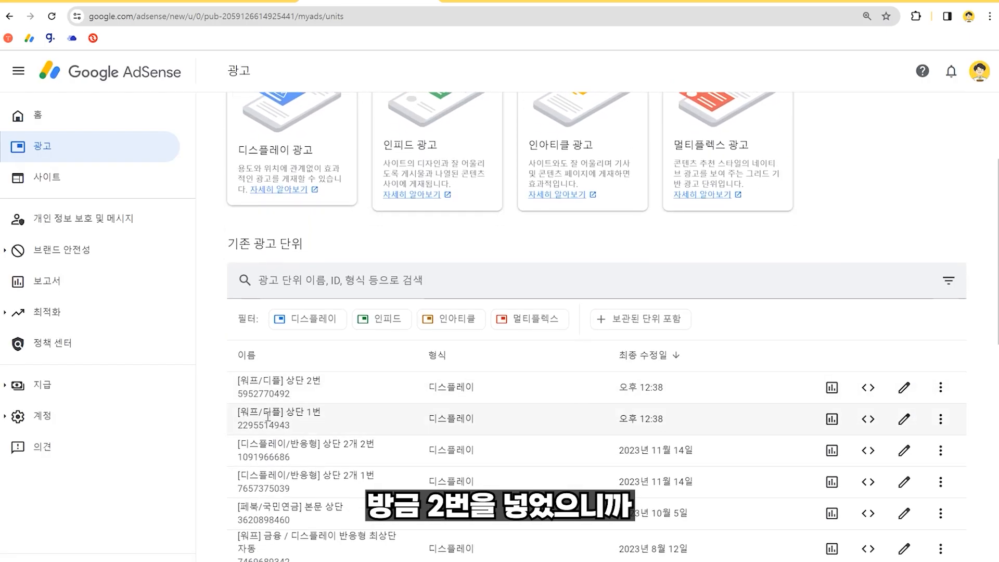
# - Open the ad code of the [워프/디플] 상단 1번 unit and copy its data-ad-slot ID
pyautogui.moveTo(257, 414); pyautogui.dragTo(347, 418)
pyautogui.click(356, 418)
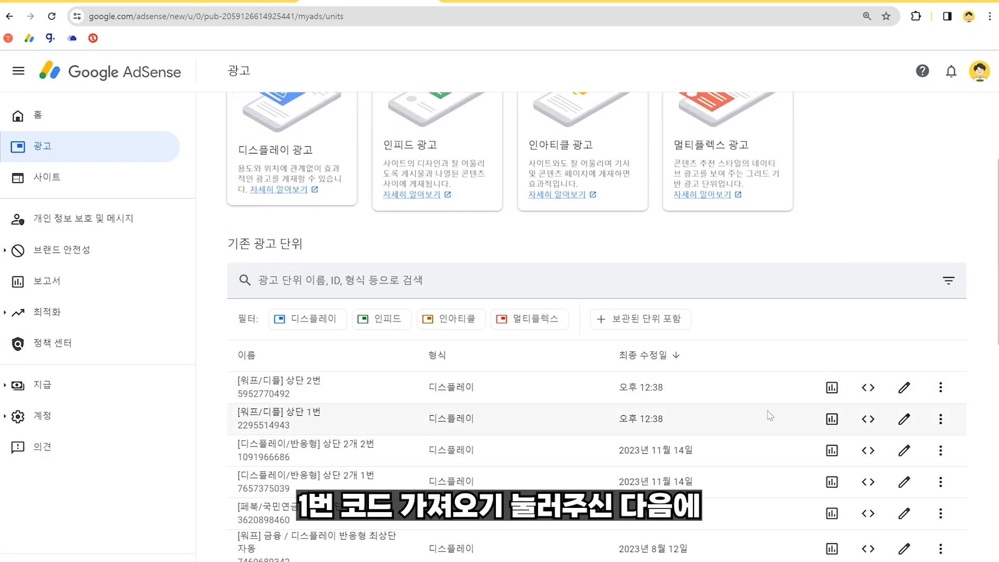
pyautogui.click(866, 419)
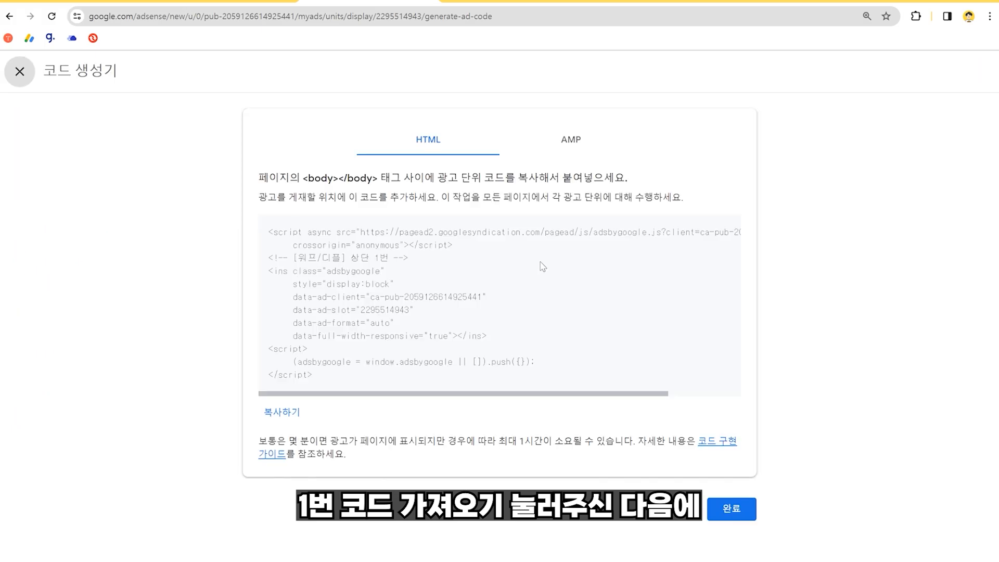
pyautogui.doubleClick(393, 310)
pyautogui.moveTo(283, 309); pyautogui.dragTo(414, 308)
pyautogui.click(418, 311)
pyautogui.doubleClick(384, 309)
pyautogui.hotkey('ctrl', 'c')
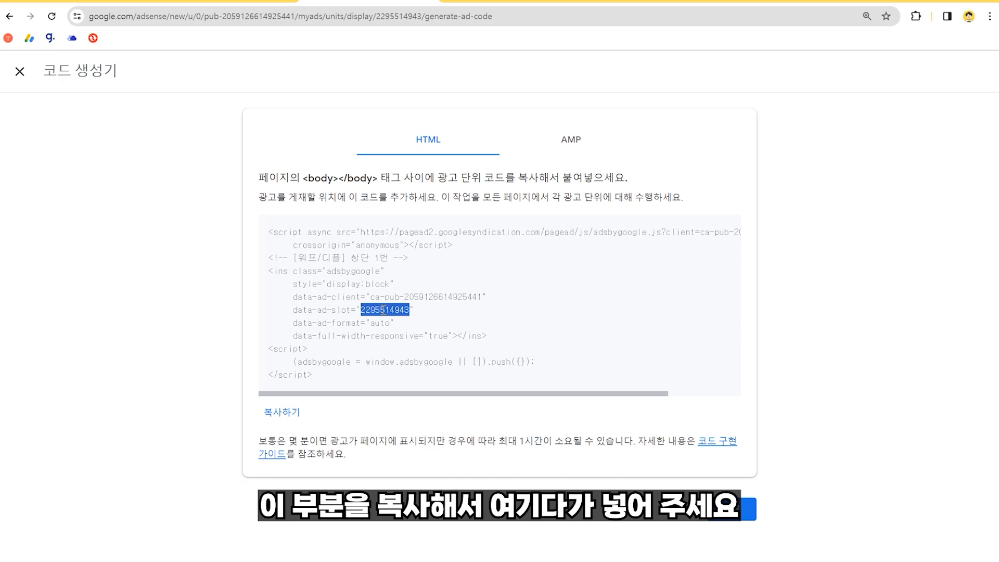
# - Replace the data-ad-slot placeholder of the organic-adsense2 ad in the Notepad template with the copied 상단 1번 slot ID
pyautogui.click(297, 561)
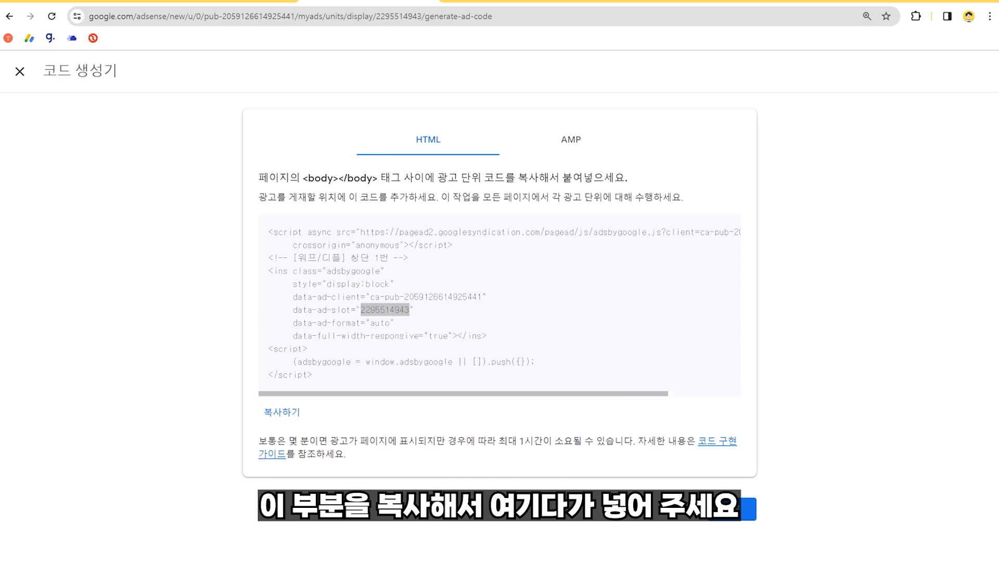
pyautogui.click(280, 535)
pyautogui.moveTo(616, 425); pyautogui.dragTo(677, 425)
pyautogui.hotkey('ctrl', 'v')
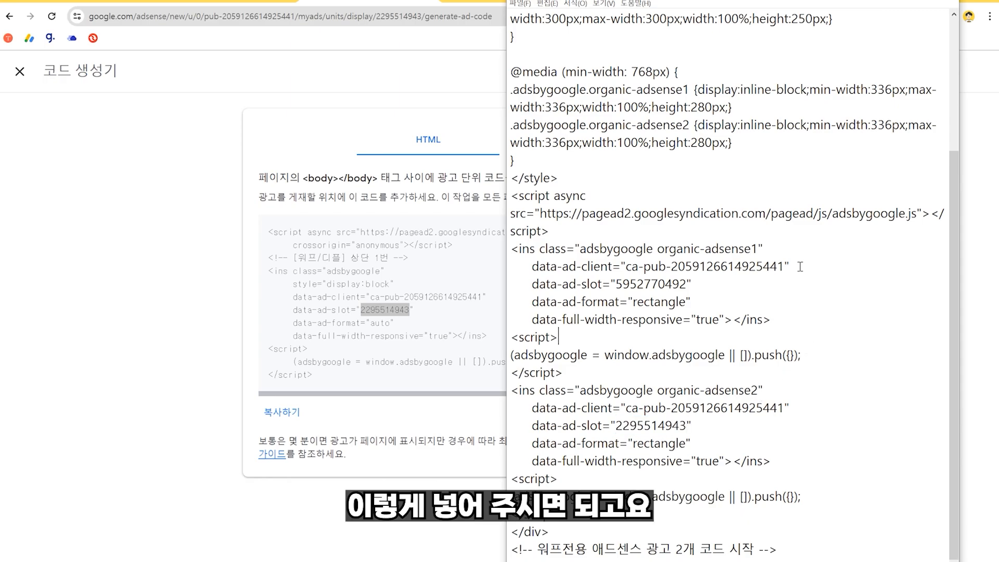
# - Copy the whole completed template from Notepad and paste it into the Block 1 code area of Ad Inserter in WordPress
pyautogui.scroll(3, 782, 183)
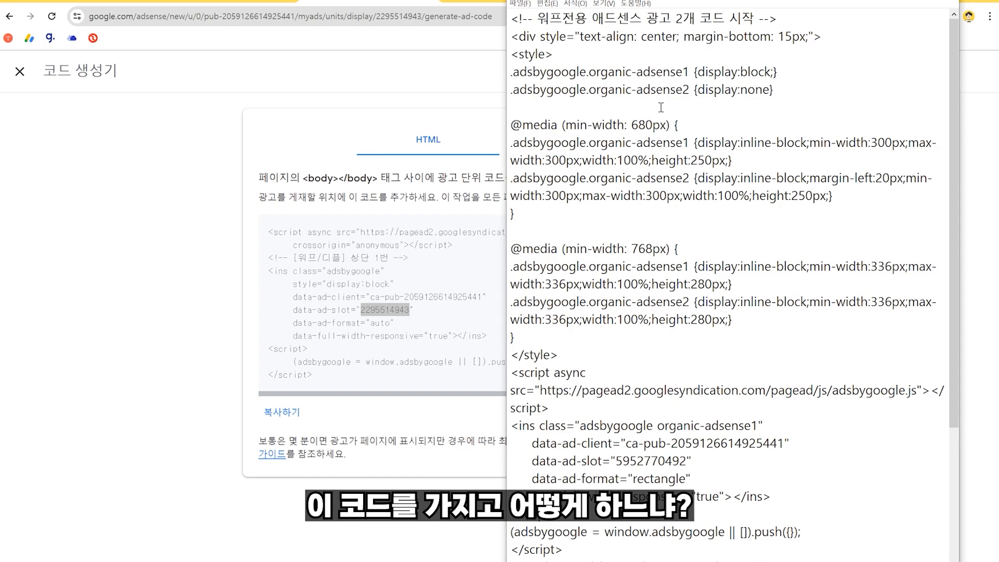
pyautogui.hotkey('ctrl', 'a')
pyautogui.hotkey('ctrl', 'c')
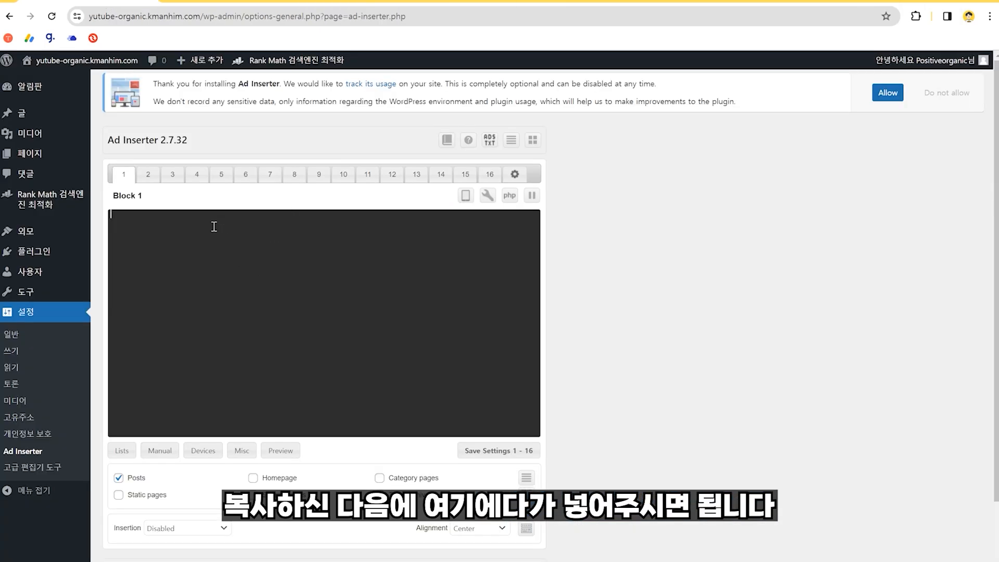
pyautogui.scroll(-2, 218, 225)
pyautogui.scroll(2, 202, 227)
pyautogui.hotkey('ctrl', 'v')
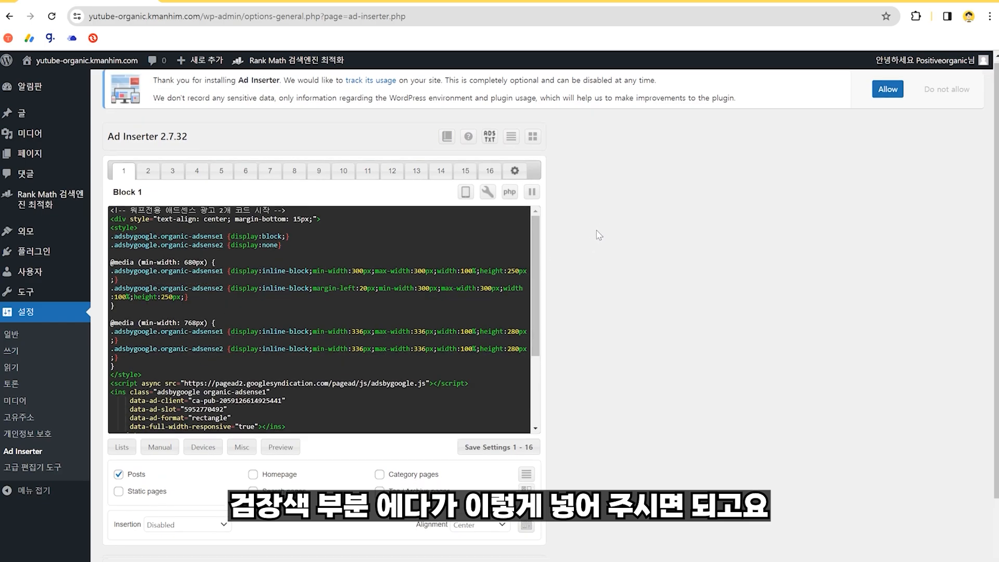
# - Set Block 1's insertion to Before content with Center alignment and save the settings
pyautogui.scroll(-2, 174, 439)
pyautogui.click(184, 437)
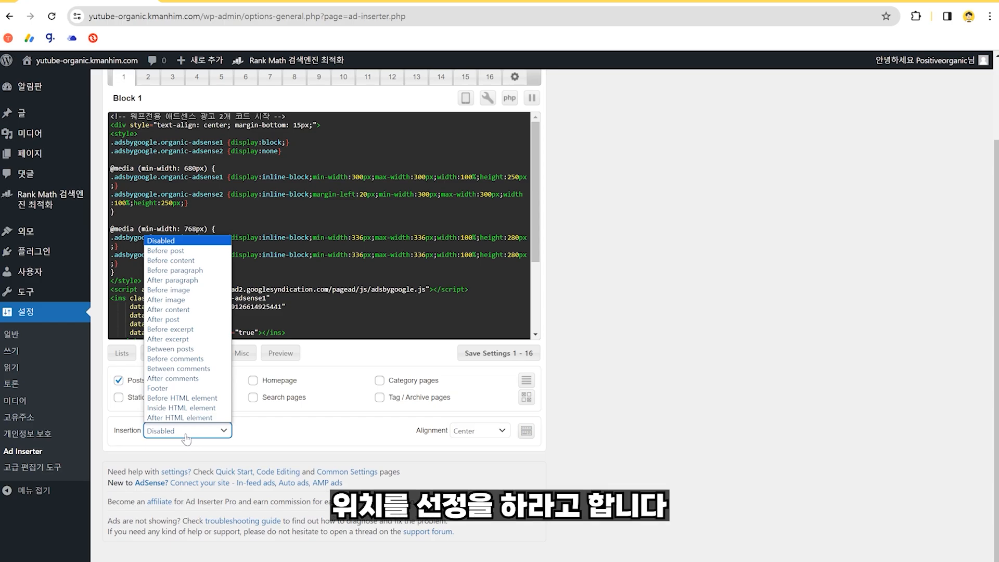
pyautogui.click(194, 260)
pyautogui.click(490, 430)
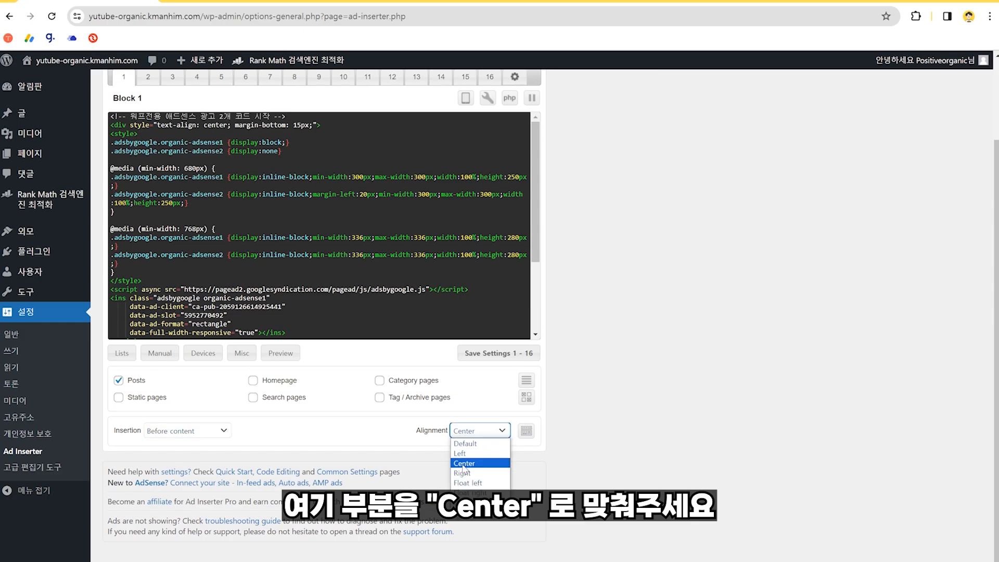
pyautogui.click(462, 465)
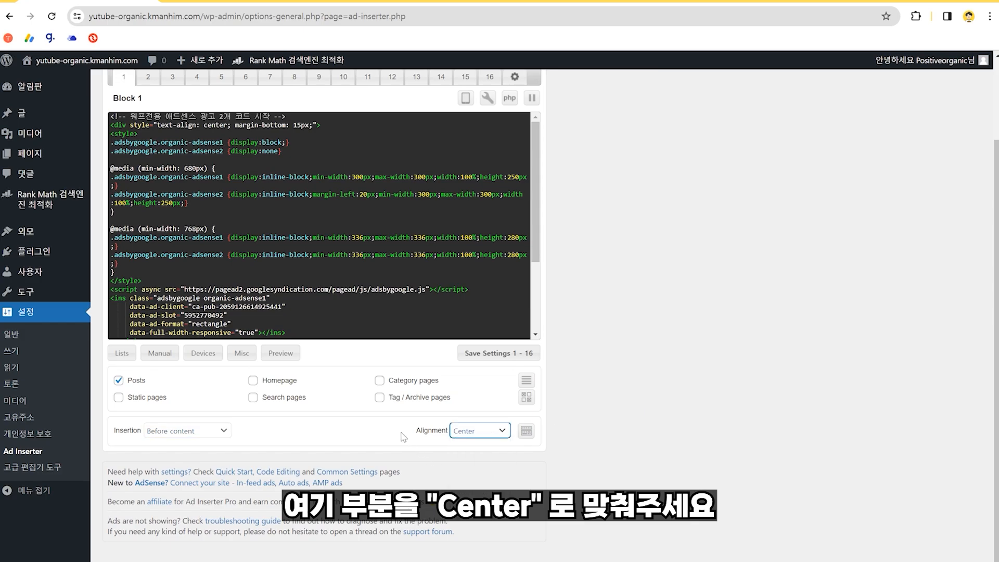
pyautogui.click(481, 354)
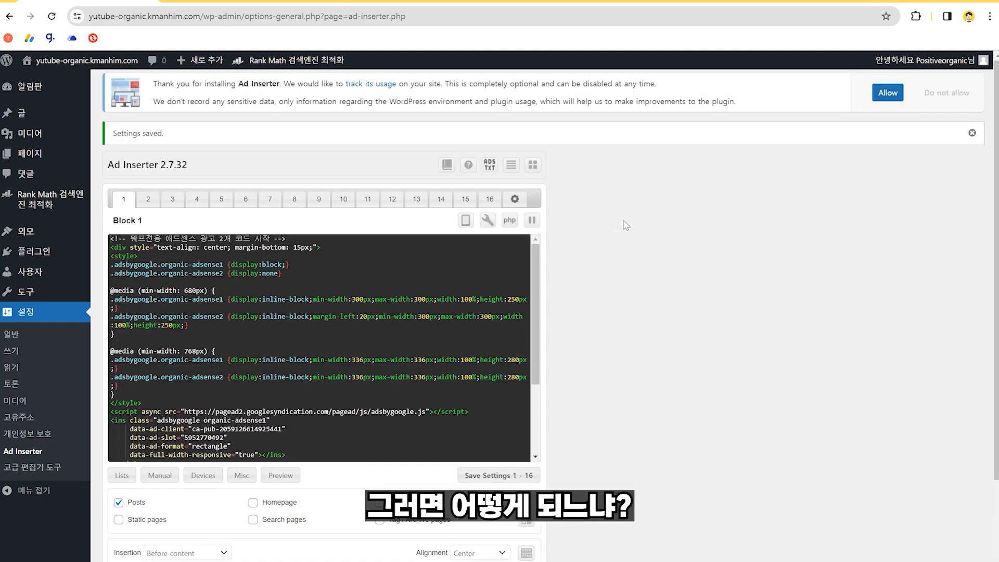
# - Open the 내집마련 디딤돌 대출 post from the site's posts and check how the ads are placed in it
pyautogui.moveTo(38, 113)
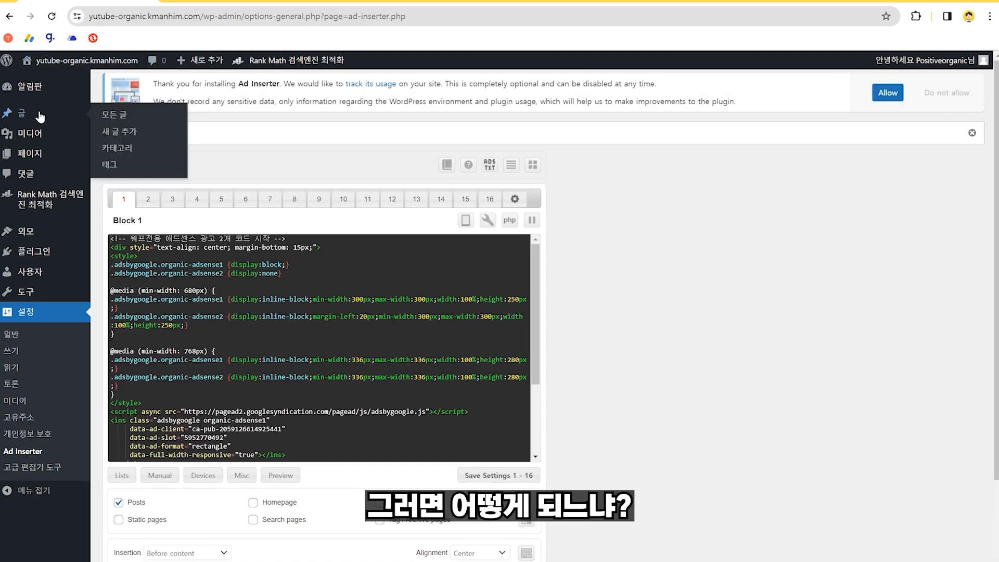
pyautogui.click(118, 115)
pyautogui.click(286, 2)
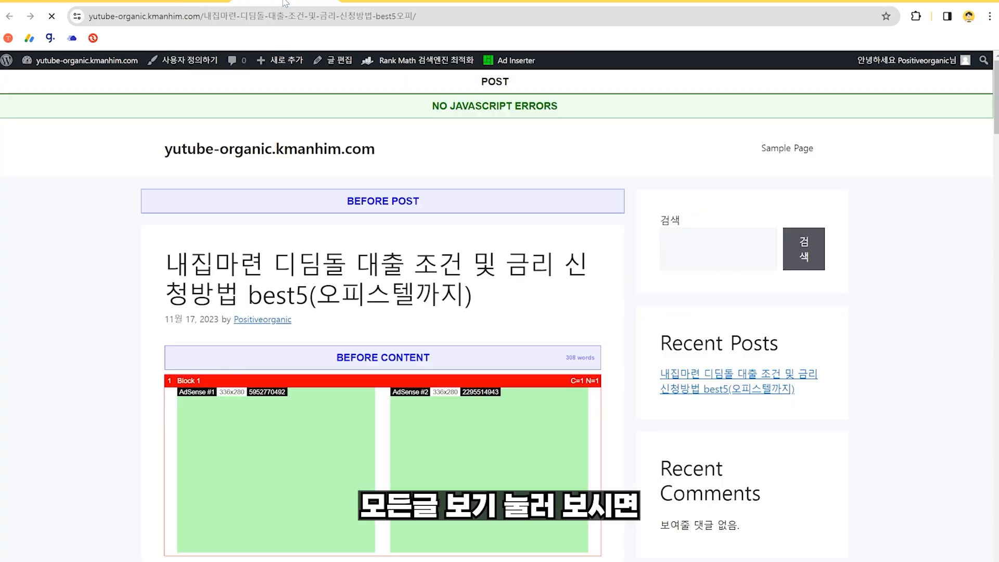
pyautogui.moveTo(522, 67)
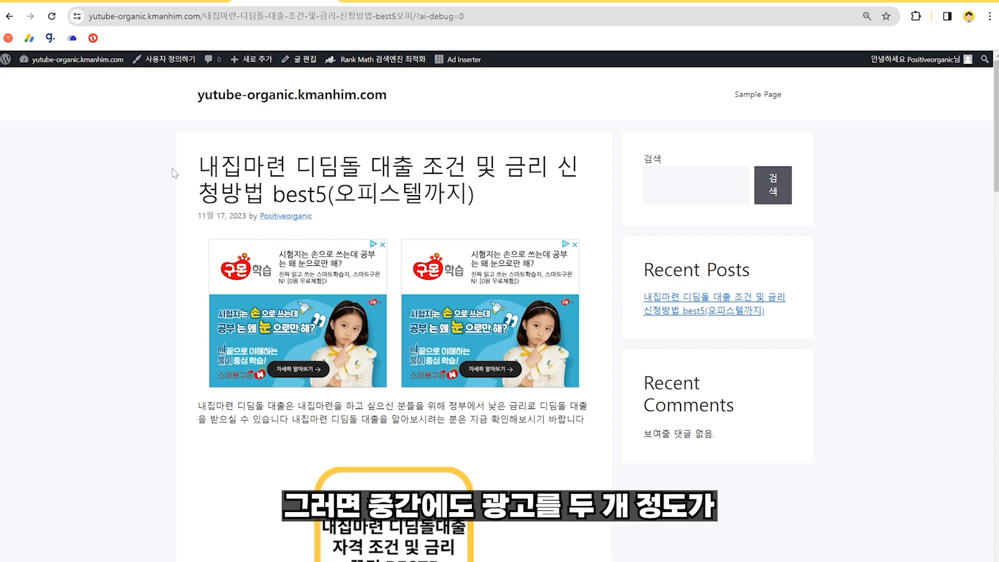
pyautogui.scroll(-10, 175, 173)
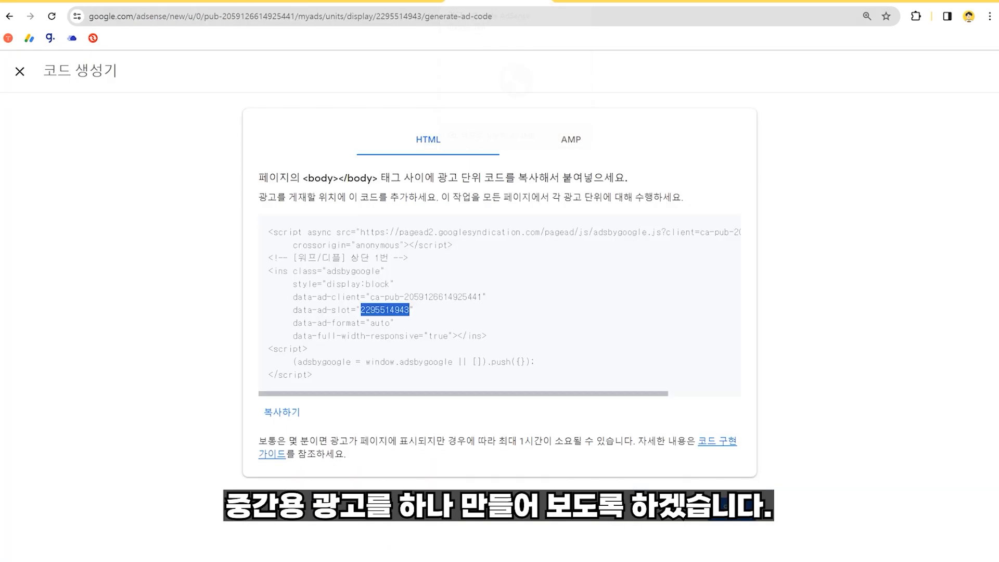
# - Return to AdSense's ad units and create a responsive display ad unit named "[워프/디플] 중앙 광고 1번"
pyautogui.click(720, 522)
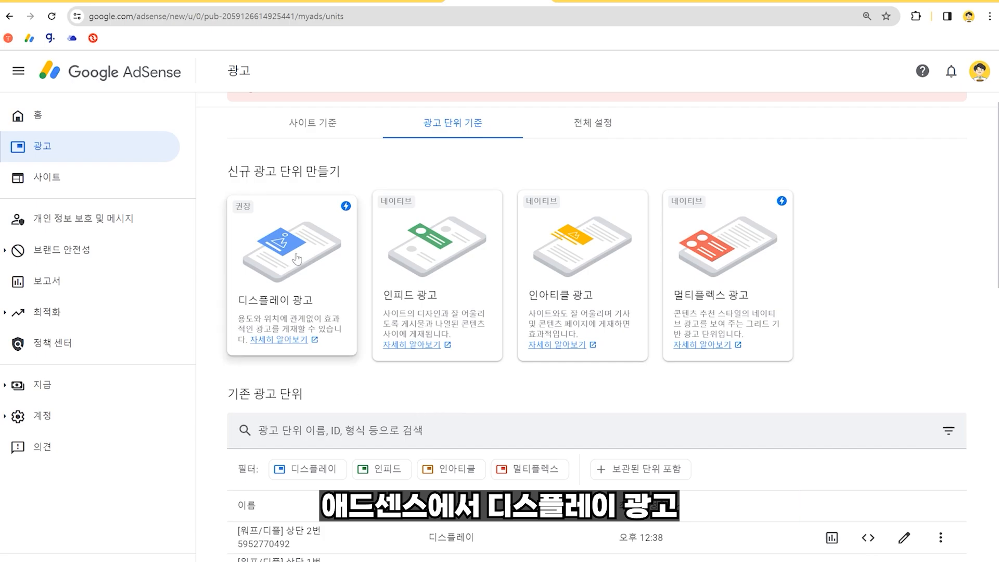
pyautogui.click(297, 259)
pyautogui.click(921, 152)
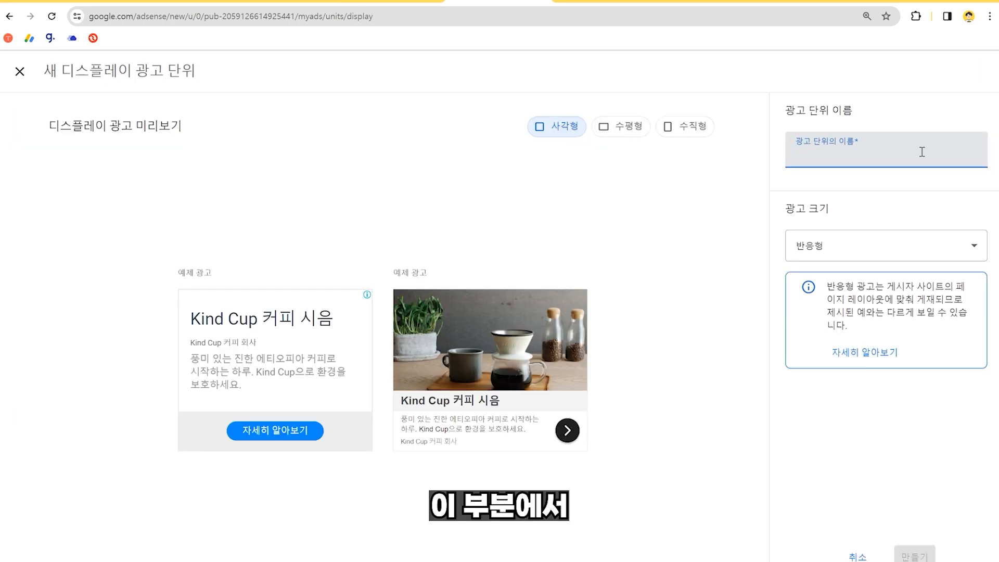
pyautogui.write('[워프')
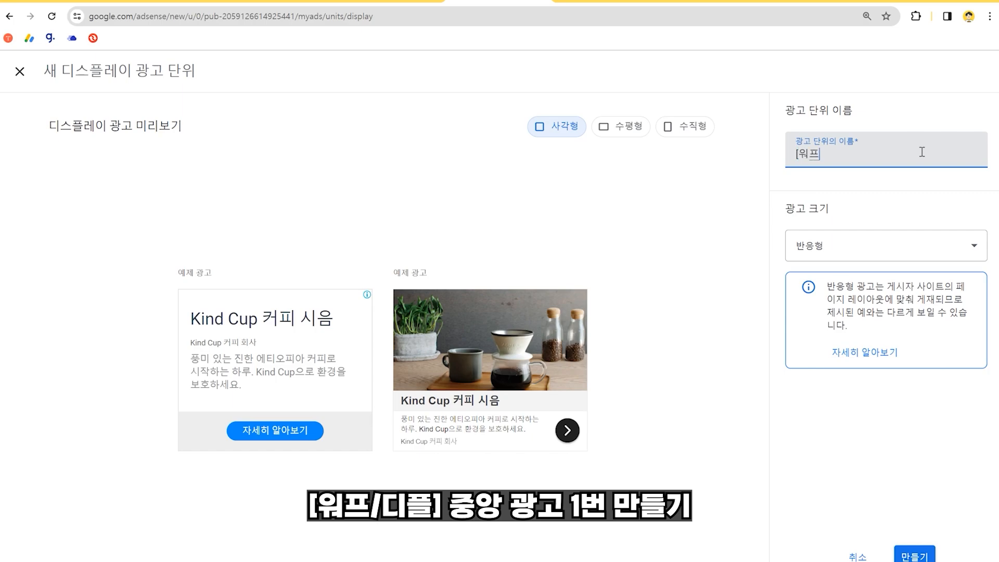
pyautogui.write('/디프] 중앙')
pyautogui.write(' 광ㄱ')
pyautogui.write(' 1번')
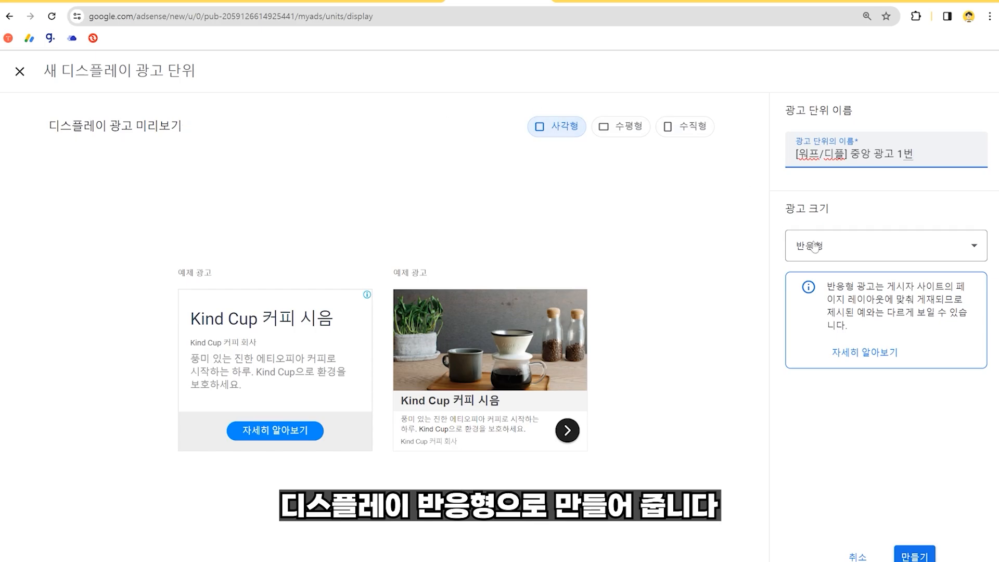
pyautogui.click(921, 555)
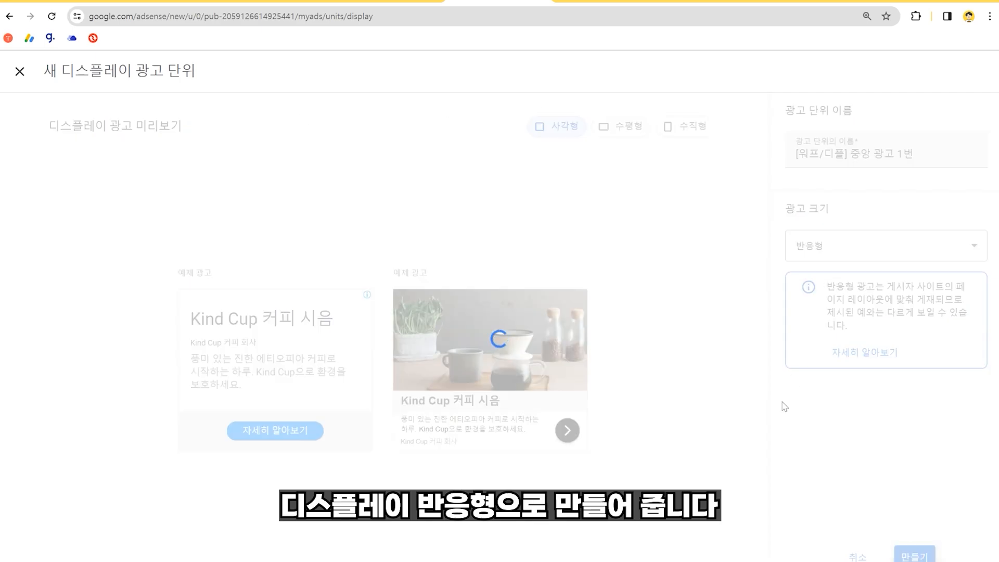
pyautogui.click(713, 531)
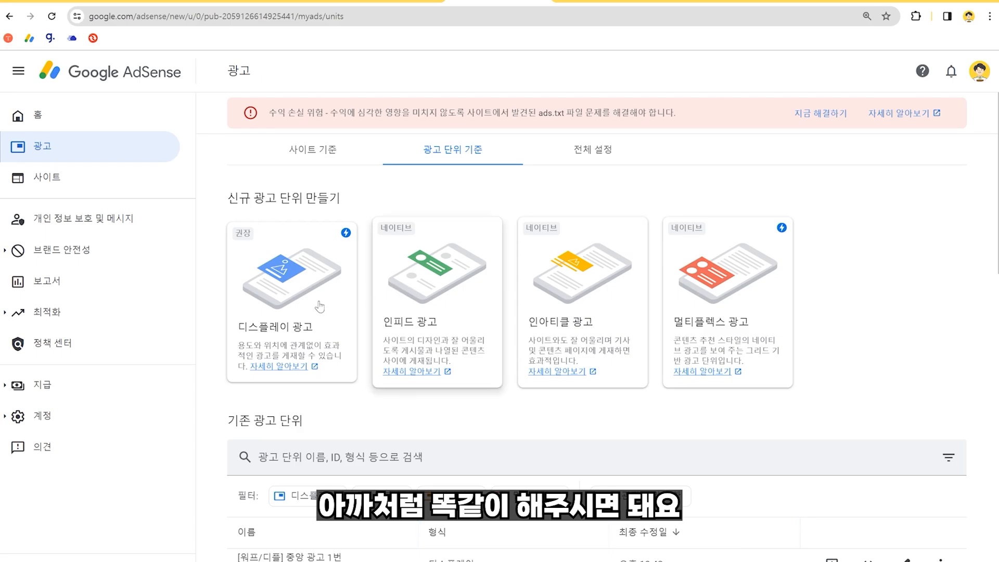
# - Create another responsive display ad unit named "[디플/워프] 중간 광고2번"
pyautogui.click(305, 281)
pyautogui.click(891, 156)
pyautogui.write('[디플/스')
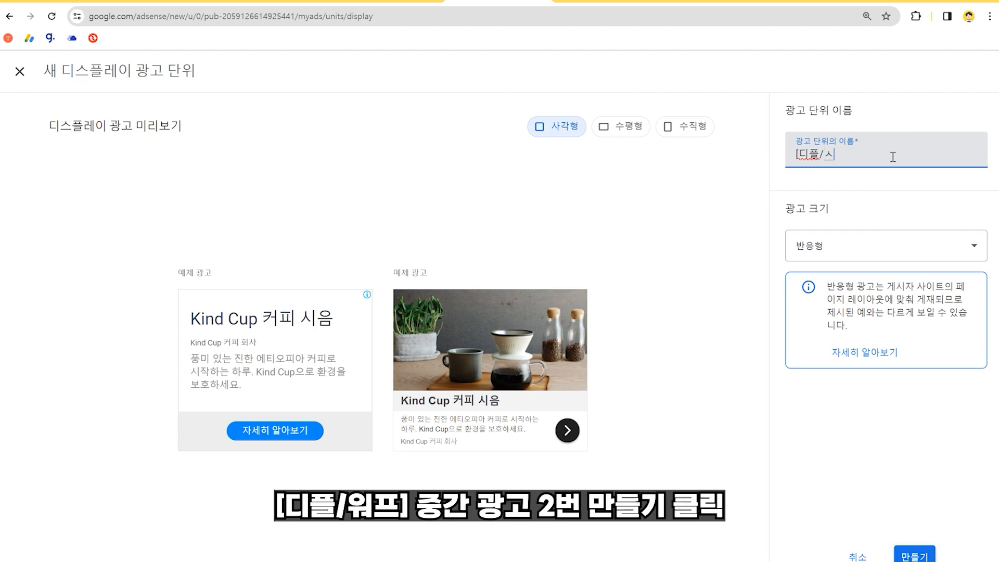
pyautogui.write('워프] 중간 광고2버')
pyautogui.click(914, 554)
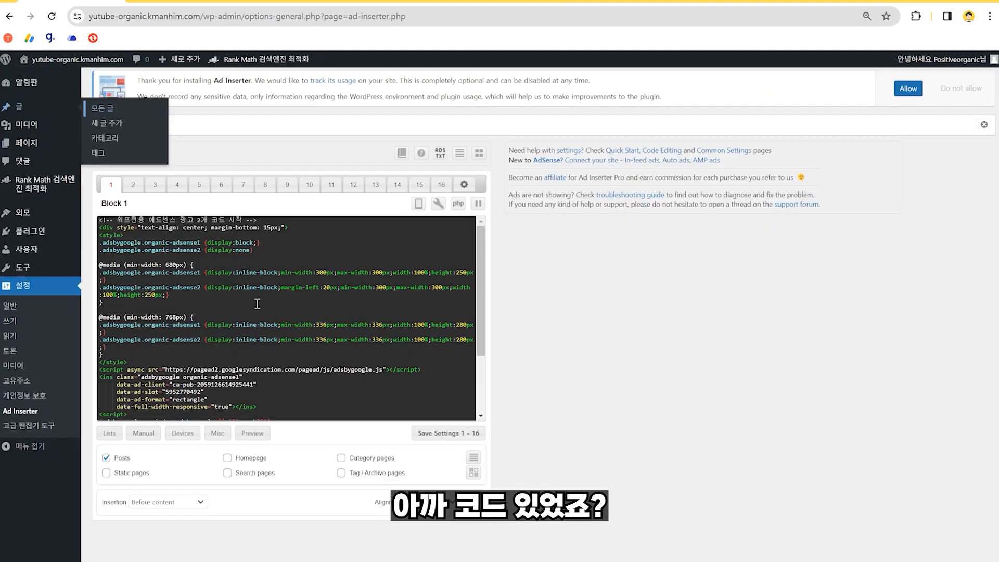
# - Copy all of Block 1's code in Ad Inserter and paste it into Block 2
pyautogui.click(257, 303)
pyautogui.hotkey('ctrl', 'a')
pyautogui.hotkey('ctrl', 'c')
pyautogui.click(133, 184)
pyautogui.click(170, 272)
pyautogui.hotkey('ctrl', 'v')
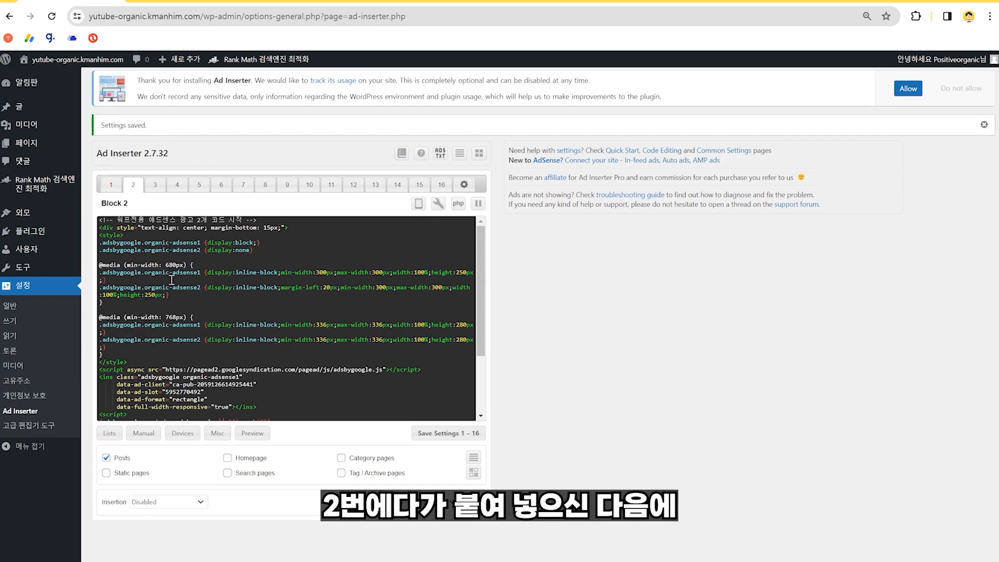
# - Examine the data-ad-client and data-ad-slot values of both ads in Block 2's code at a larger page zoom
pyautogui.hotkey('ctrl', '+')
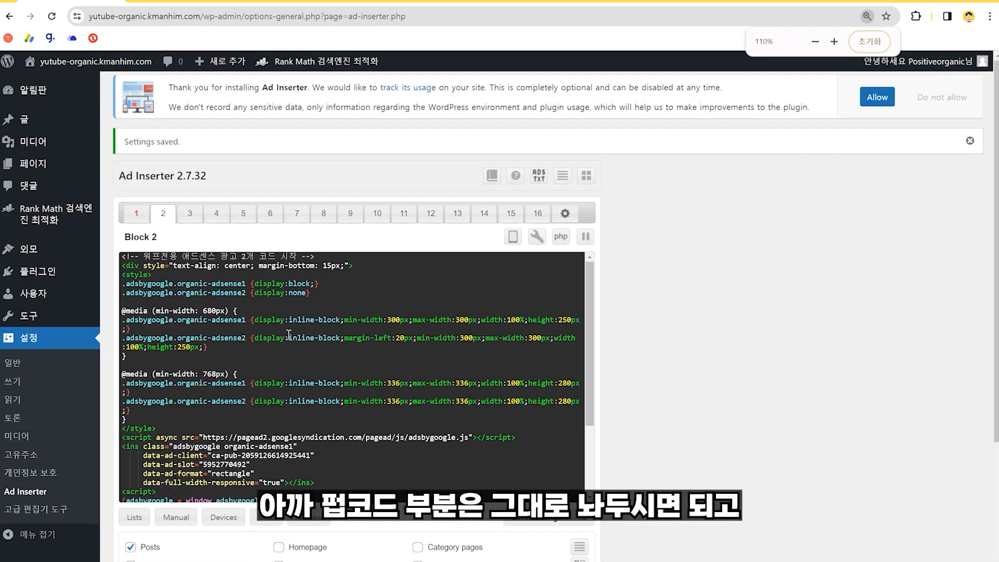
pyautogui.scroll(-2, 268, 367)
pyautogui.doubleClick(255, 397)
pyautogui.click(241, 397)
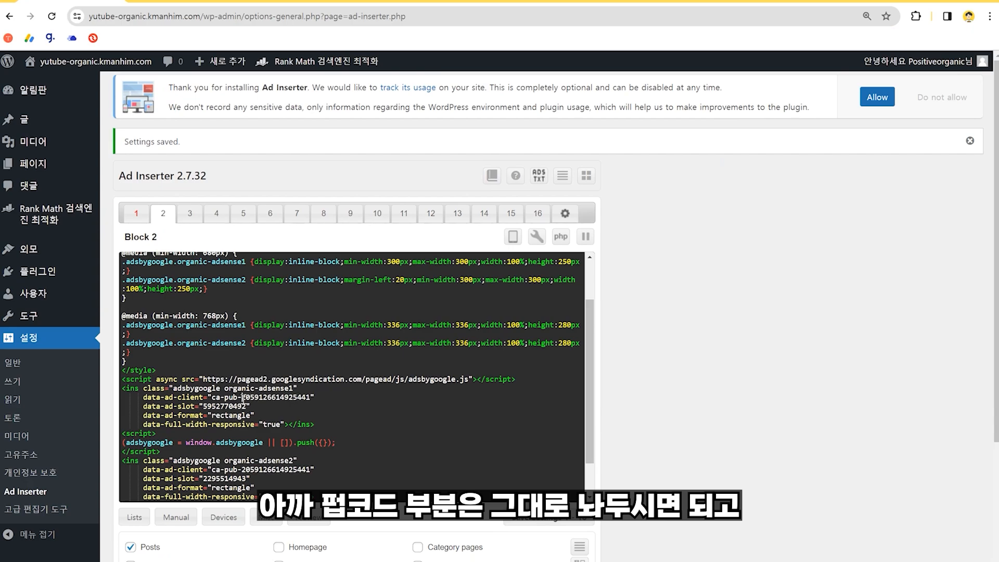
pyautogui.scroll(-2, 248, 382)
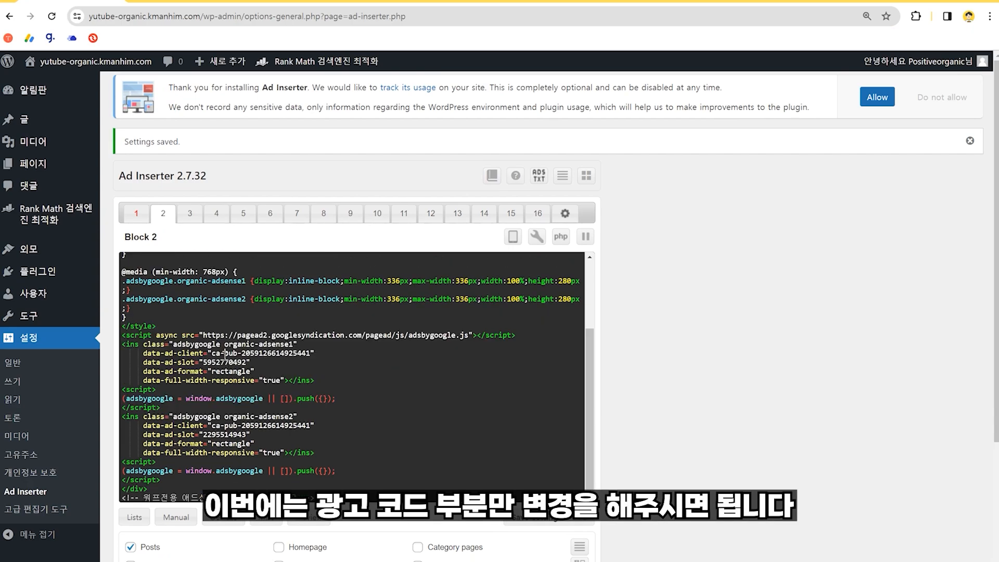
pyautogui.doubleClick(229, 363)
pyautogui.doubleClick(219, 435)
pyautogui.doubleClick(228, 364)
pyautogui.doubleClick(225, 435)
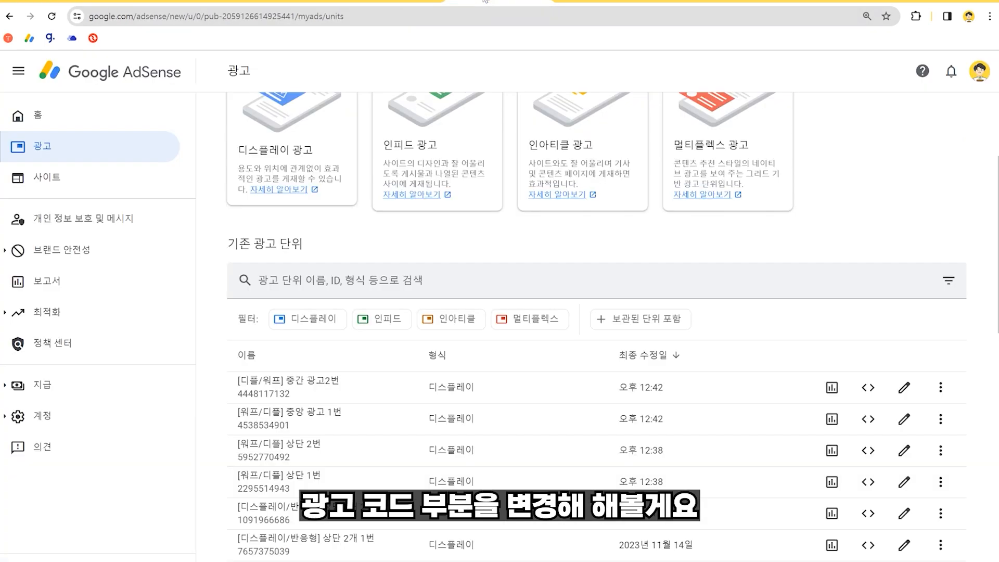
# - Replace the data-ad-slot value of organic-adsense1 in Block 2 with the slot ID from the 중앙 광고 1번 unit's AdSense code
pyautogui.click(512, 4)
pyautogui.click(868, 419)
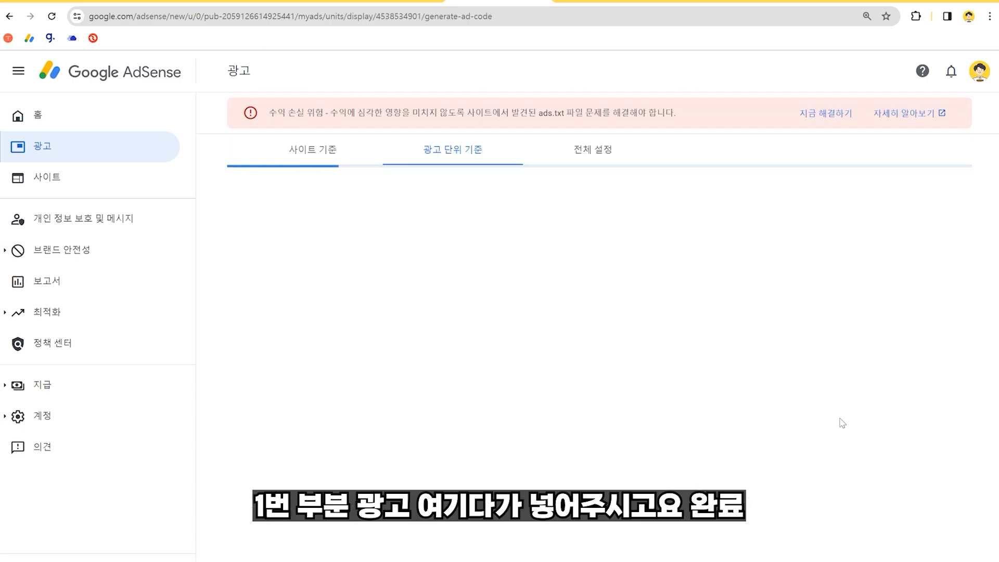
pyautogui.doubleClick(386, 309)
pyautogui.hotkey('ctrl', 'c')
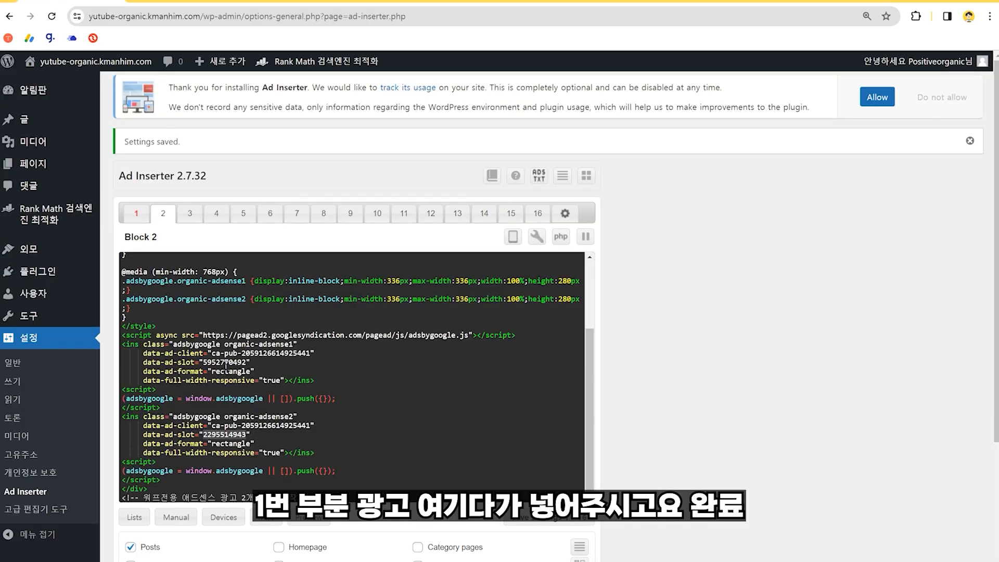
pyautogui.doubleClick(228, 361)
pyautogui.hotkey('ctrl', 'v')
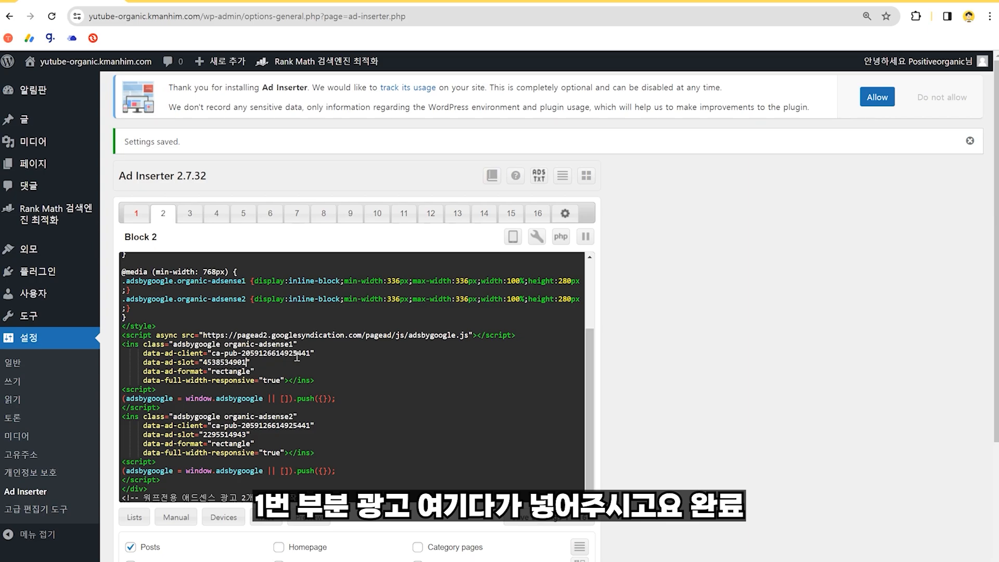
# - Finish the 중앙 광고 1번 code page in AdSense and copy the data-ad-slot ID from the 중간 광고2번 unit's code
pyautogui.click(488, 3)
pyautogui.click(749, 507)
pyautogui.scroll(-1, 430, 331)
pyautogui.moveTo(271, 445); pyautogui.dragTo(345, 443)
pyautogui.click(501, 448)
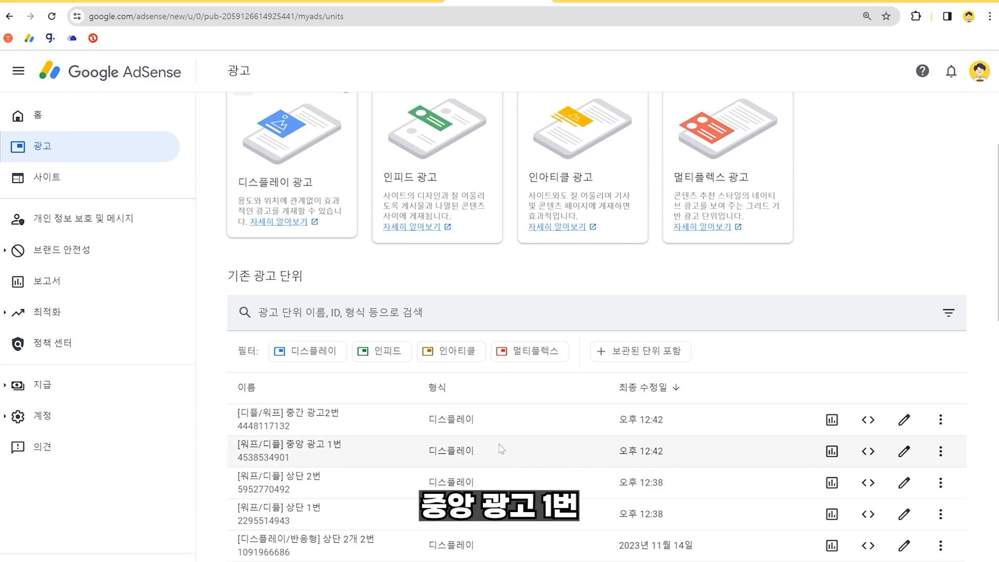
pyautogui.click(863, 419)
pyautogui.doubleClick(385, 309)
pyautogui.hotkey('ctrl', 'c')
# - Replace the data-ad-slot value of organic-adsense2 in Block 2 with the copied 중간 광고2번 slot ID
pyautogui.click(46, 1)
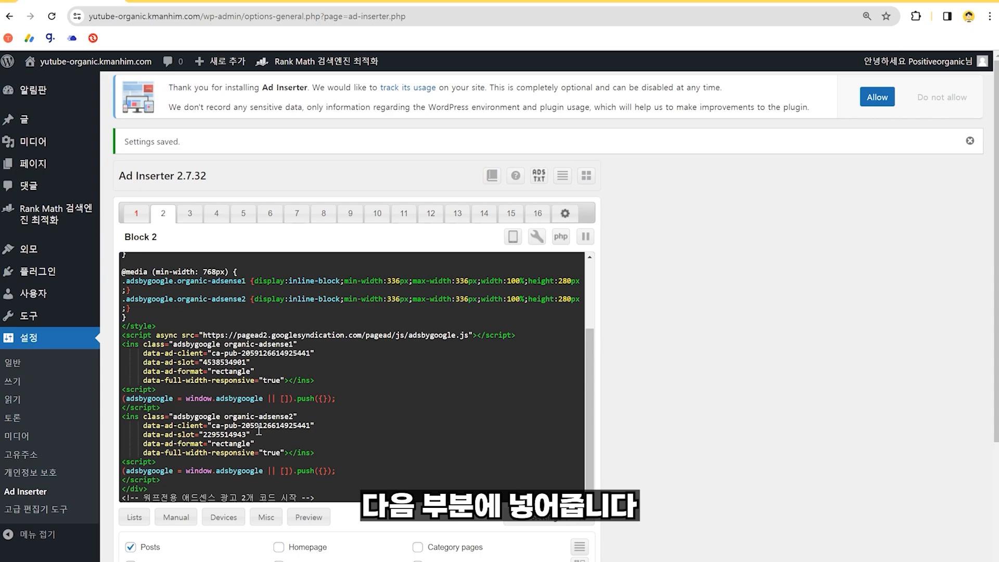
pyautogui.doubleClick(229, 375)
pyautogui.hotkey('ctrl', 'v')
pyautogui.scroll(-2, 398, 341)
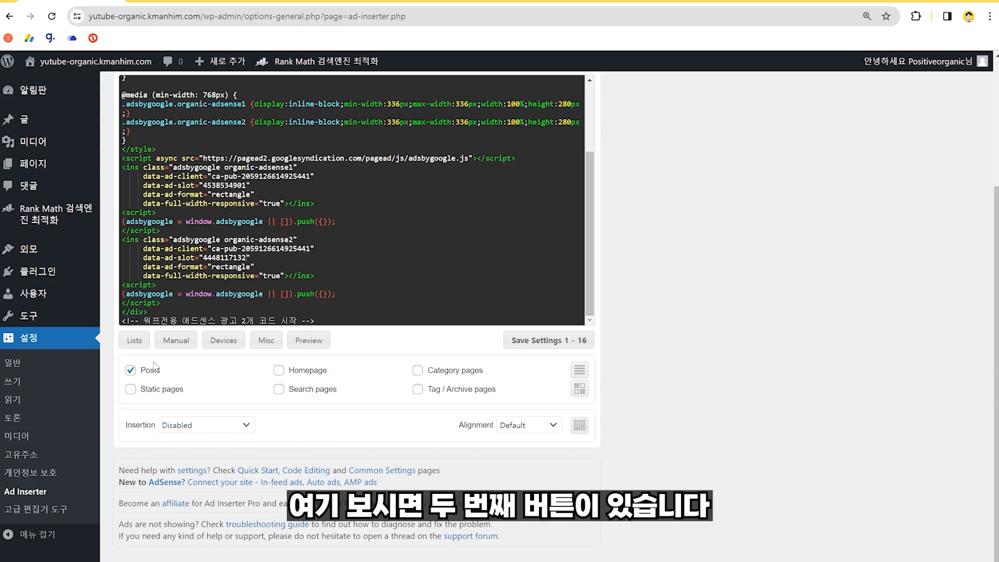
# - Enable shortcode insertion in Block 2's manual insertion options and save the Ad Inserter settings
pyautogui.click(180, 345)
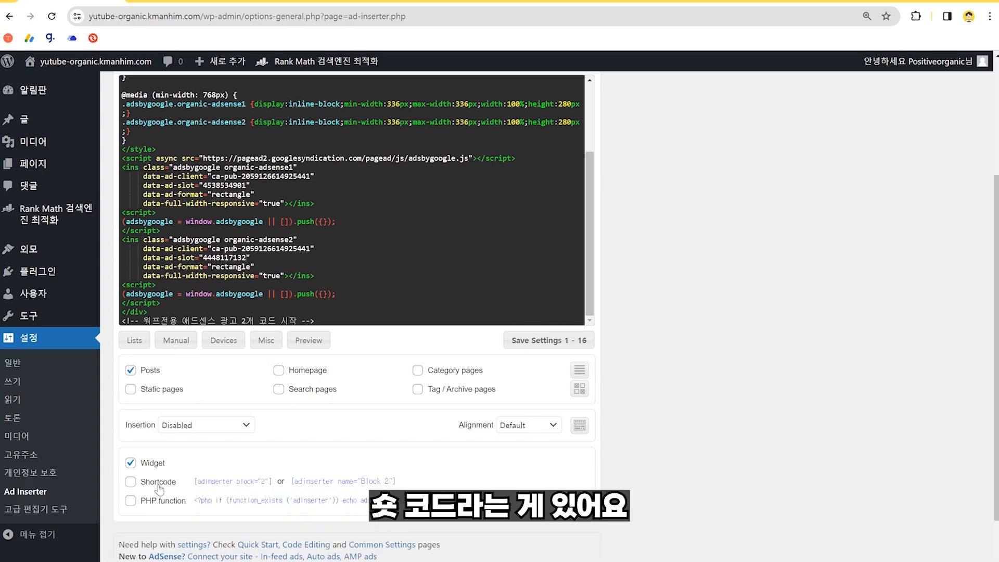
pyautogui.scroll(-1, 124, 463)
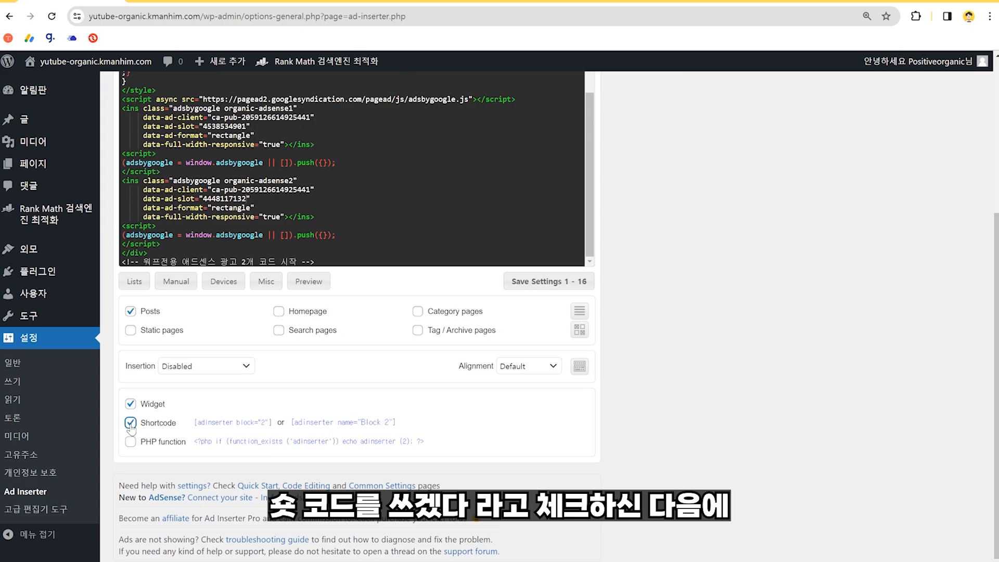
pyautogui.click(566, 287)
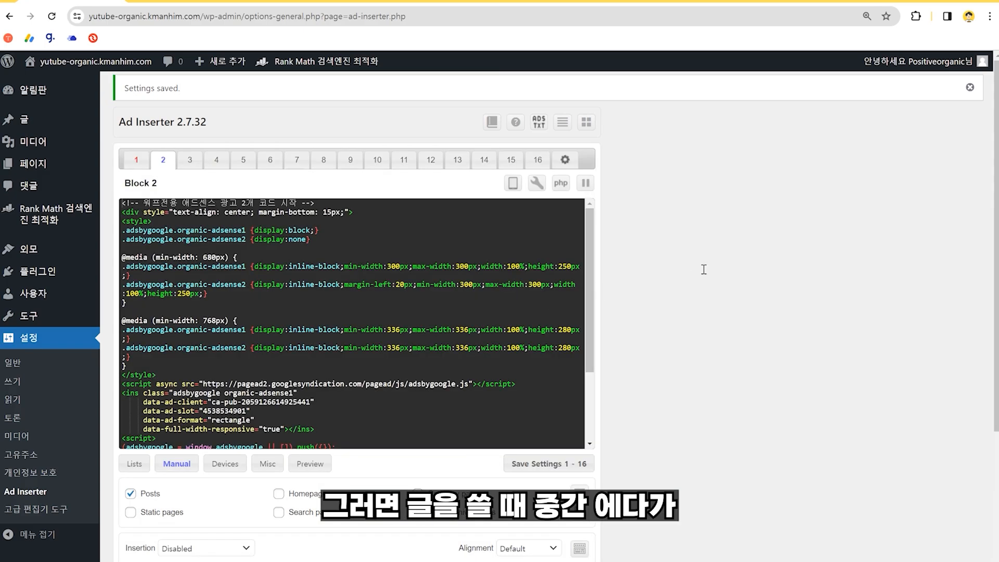
# - Copy Block 2's shortcode [adinserter block="2"]
pyautogui.scroll(-4, 705, 270)
pyautogui.scroll(5, 290, 312)
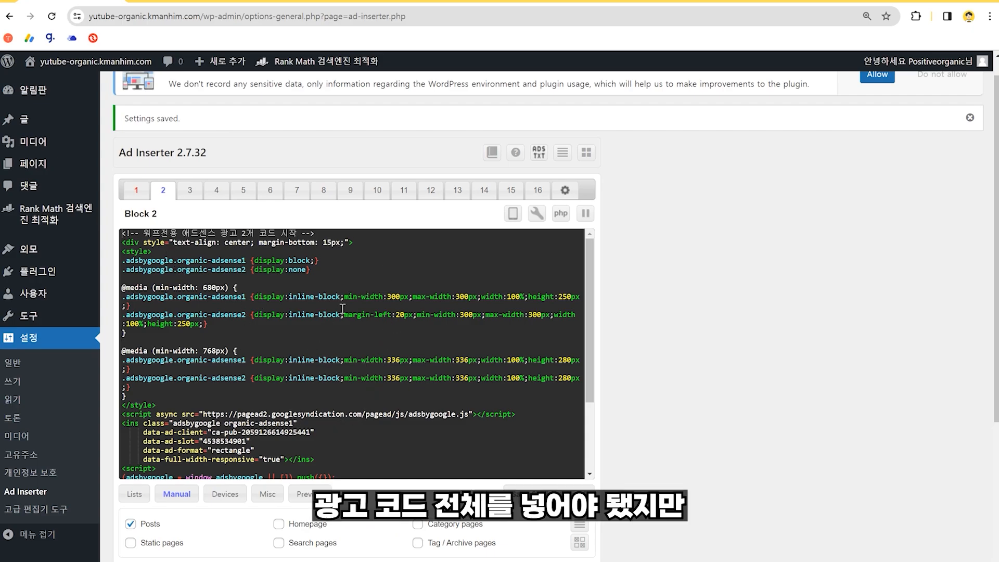
pyautogui.scroll(-3, 397, 316)
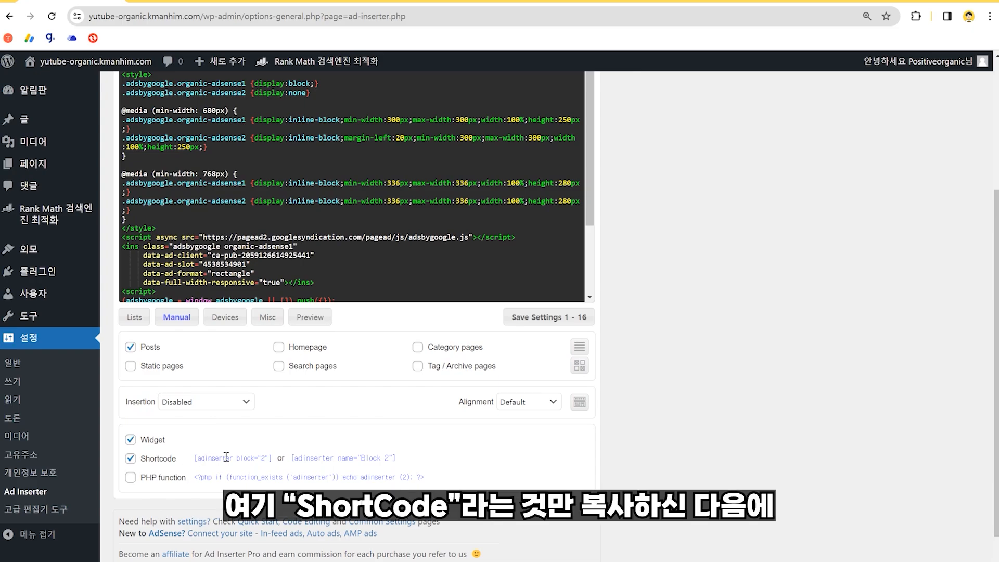
pyautogui.moveTo(271, 457); pyautogui.dragTo(190, 458)
pyautogui.hotkey('ctrl', 'c')
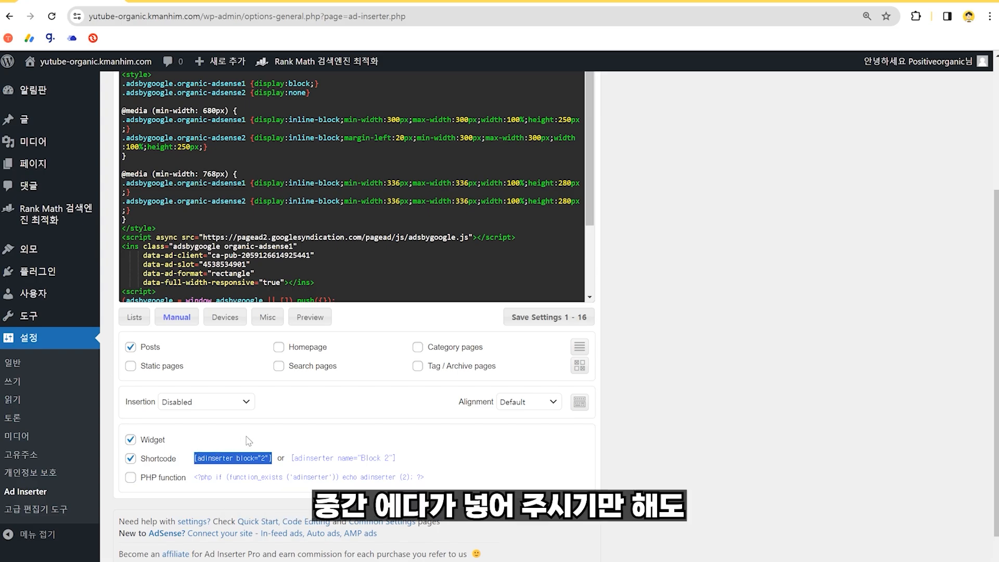
# - Paste the Block 2 shortcode on a new line after "자세한 대출 자격조건은 아래를 확인해보시기 바랍니다" below the post's BEST5 image and update the post
pyautogui.scroll(4, 249, 441)
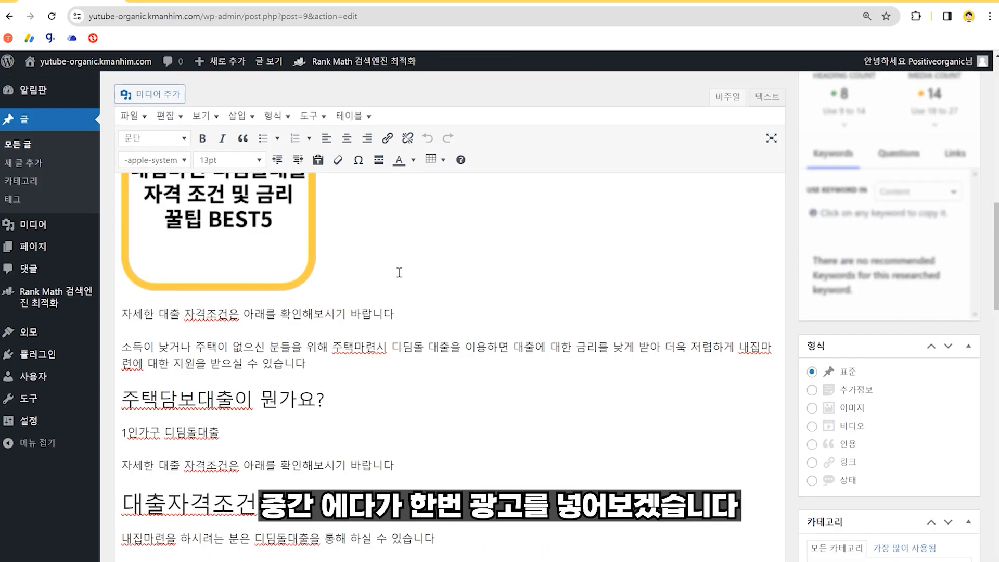
pyautogui.scroll(5, 499, 338)
pyautogui.scroll(-10, 499, 337)
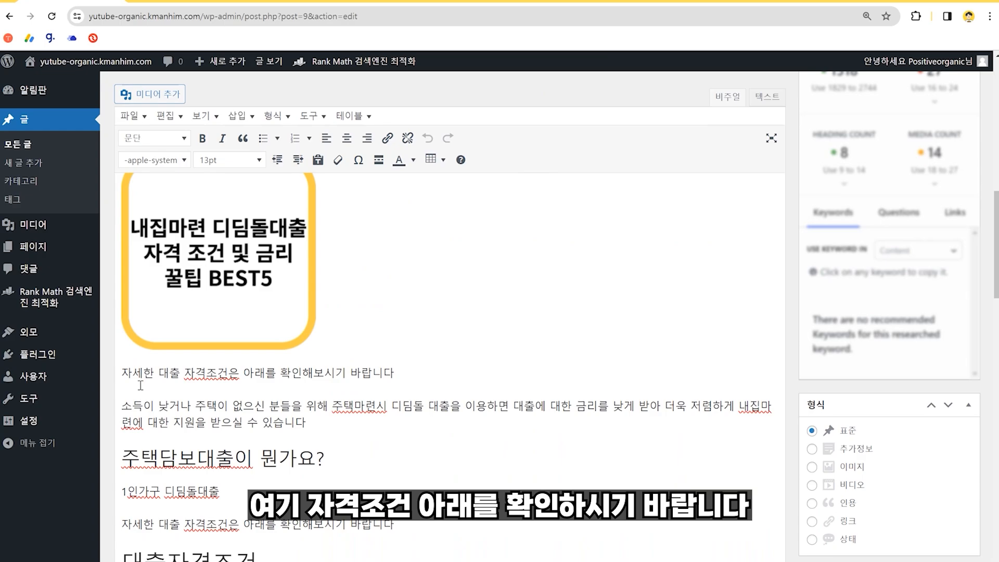
pyautogui.click(473, 374)
pyautogui.press('Return')
pyautogui.press('Return')
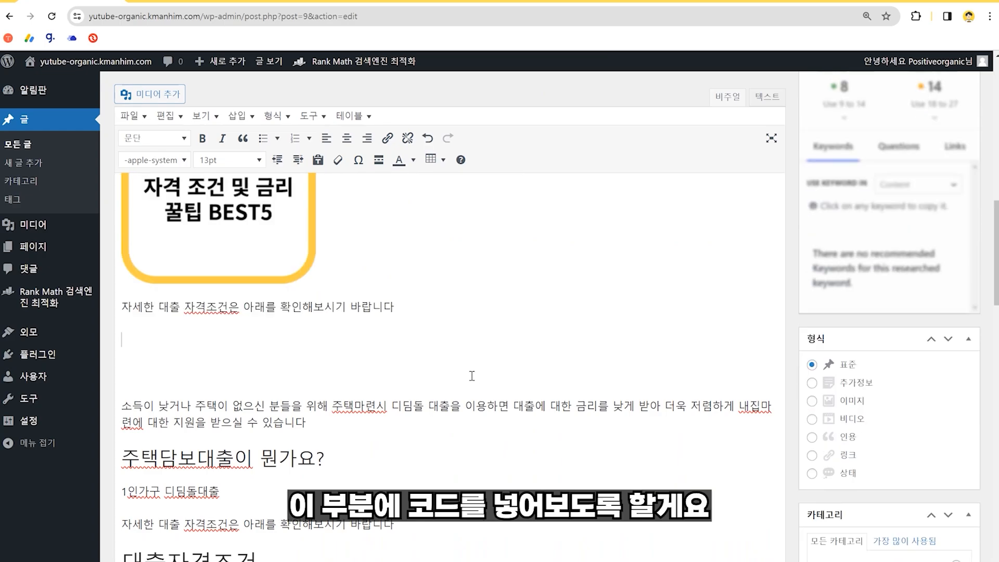
pyautogui.hotkey('ctrl', 'v')
pyautogui.scroll(-20, 887, 321)
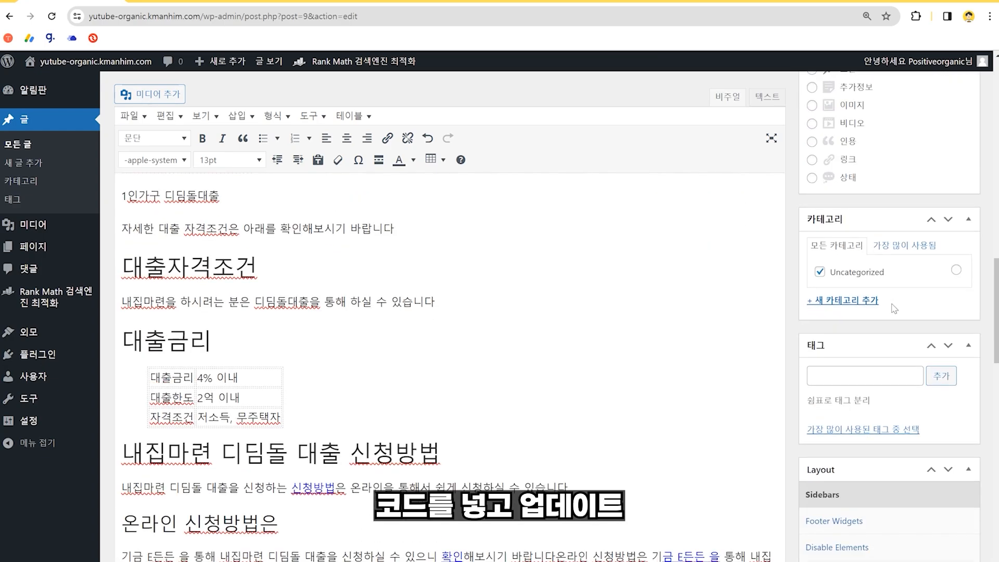
pyautogui.scroll(20, 887, 321)
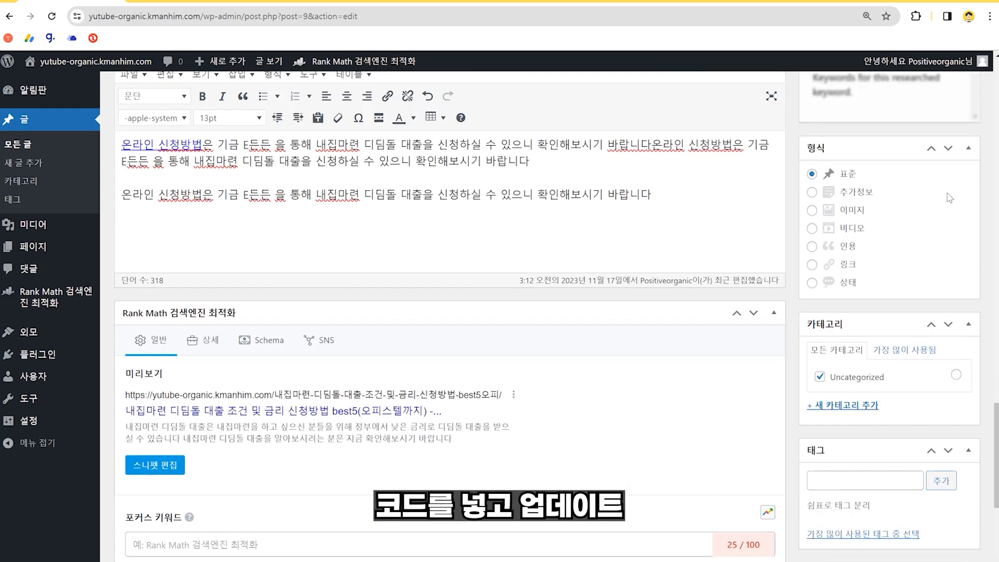
pyautogui.click(946, 275)
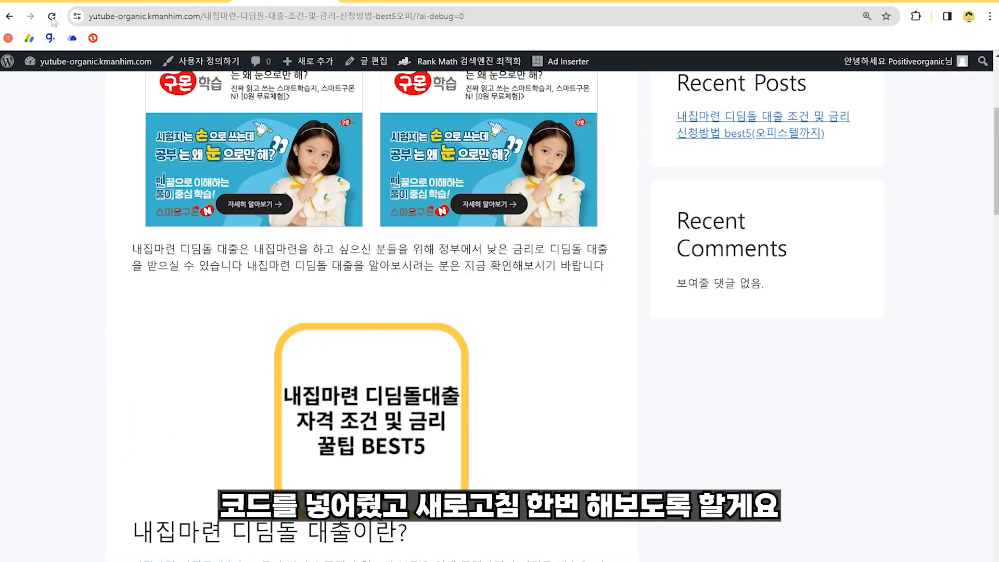
# - Reload the published post and examine the ad pair placed below the sentence under the BEST5 image
pyautogui.click(52, 16)
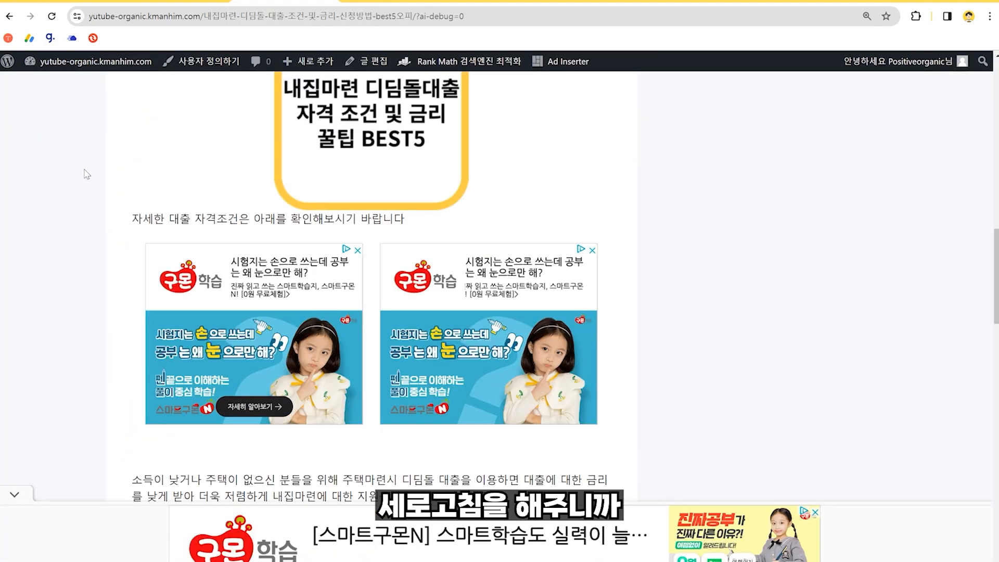
pyautogui.moveTo(132, 219); pyautogui.dragTo(303, 219)
pyautogui.click(405, 224)
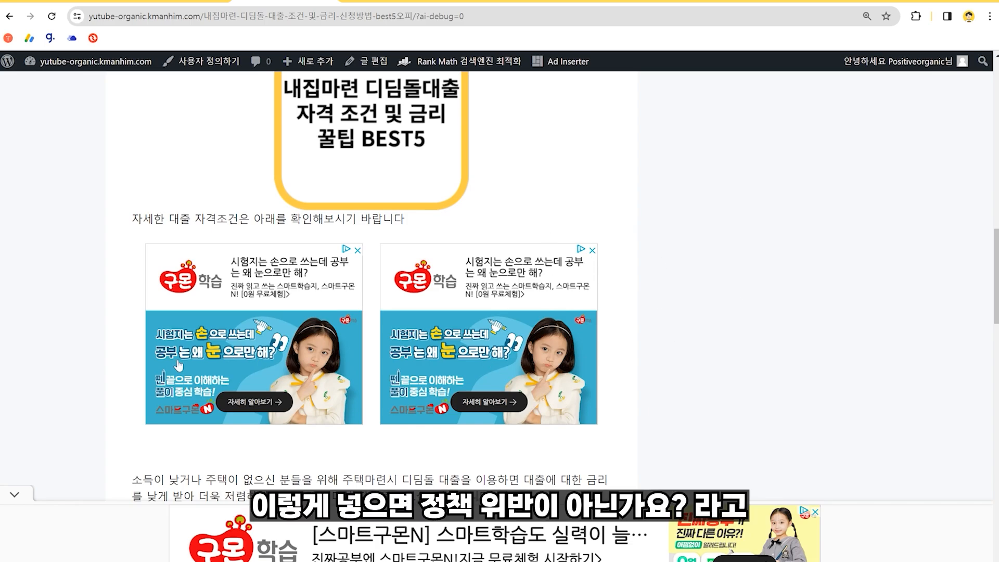
pyautogui.scroll(-2, 679, 267)
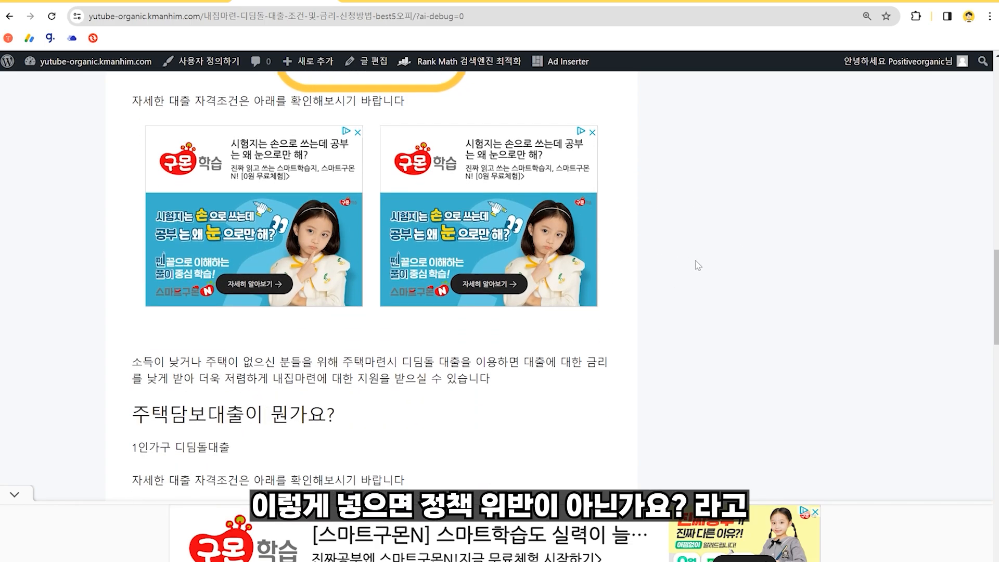
pyautogui.scroll(2, 692, 260)
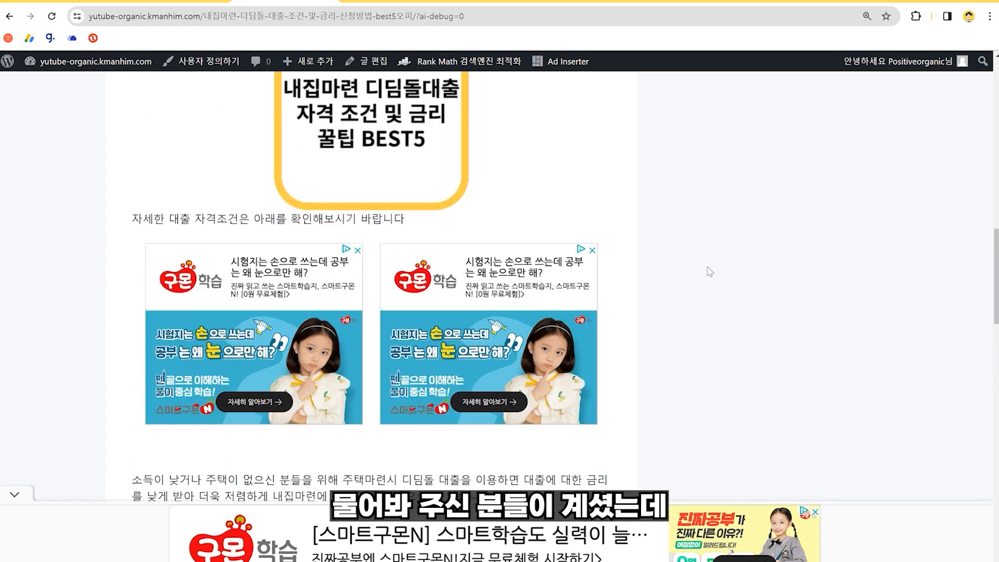
pyautogui.scroll(-1, 676, 227)
pyautogui.scroll(1, 676, 229)
pyautogui.scroll(-1, 677, 231)
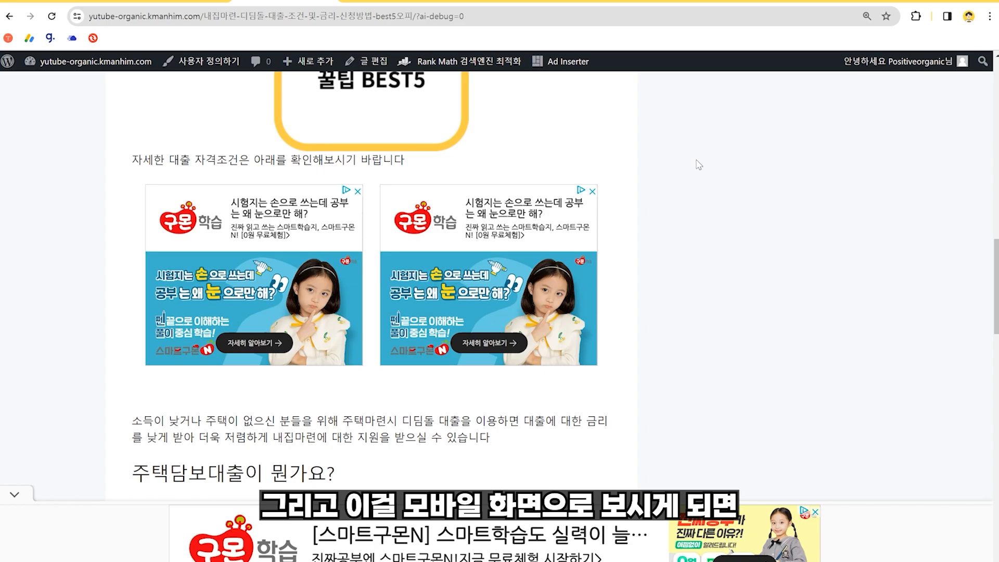
# - Check the post's ads in a 400-pixel-wide responsive mobile preview and return to the desktop view
pyautogui.press('F12')
pyautogui.click(29, 162)
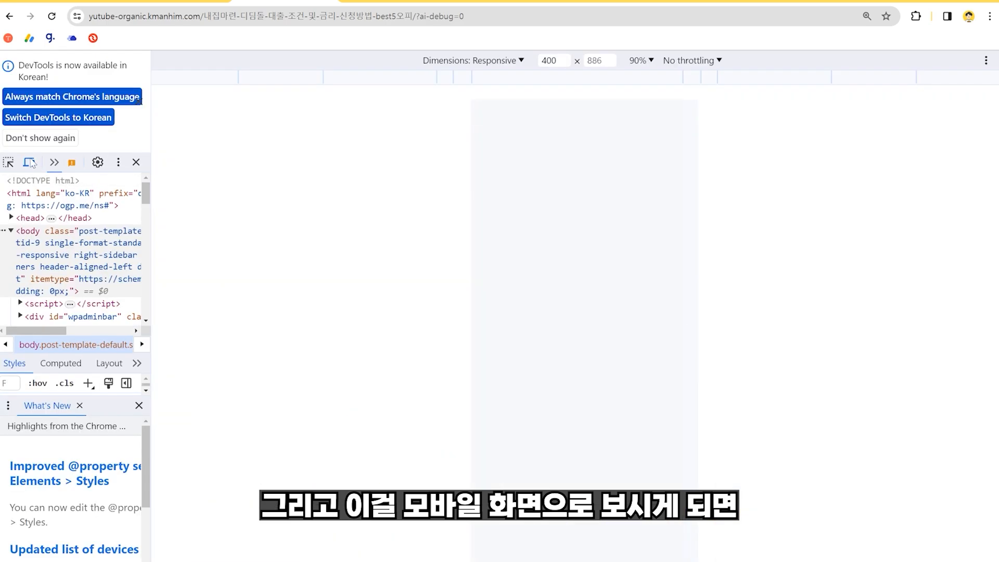
pyautogui.scroll(-10, 585, 253)
pyautogui.scroll(10, 584, 253)
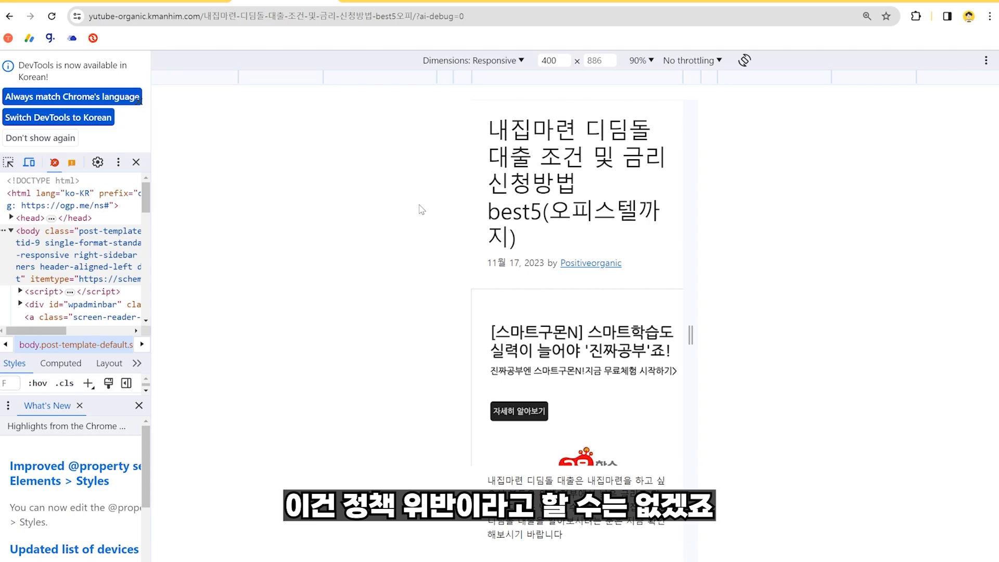
pyautogui.press('F12')
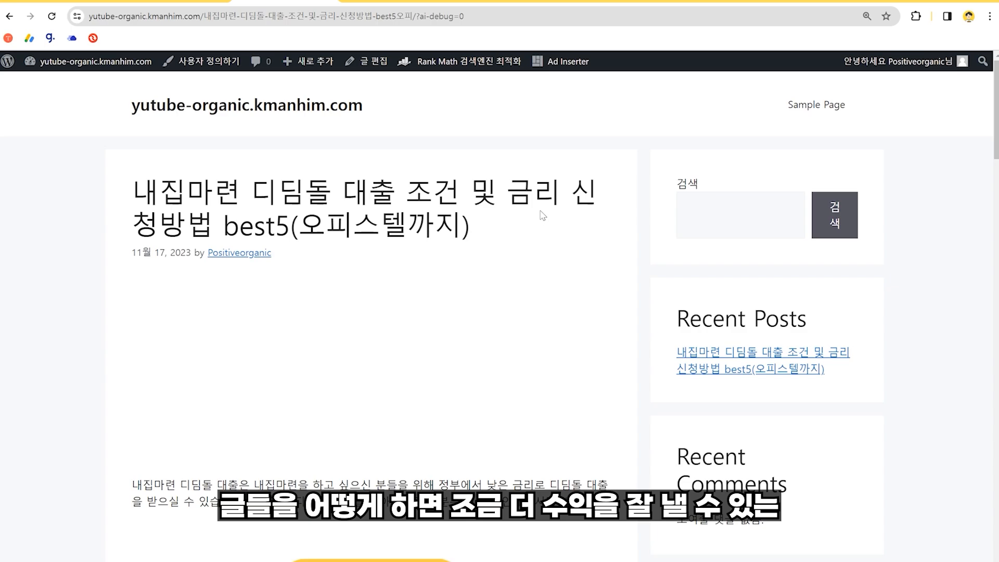
pyautogui.scroll(-5, 542, 214)
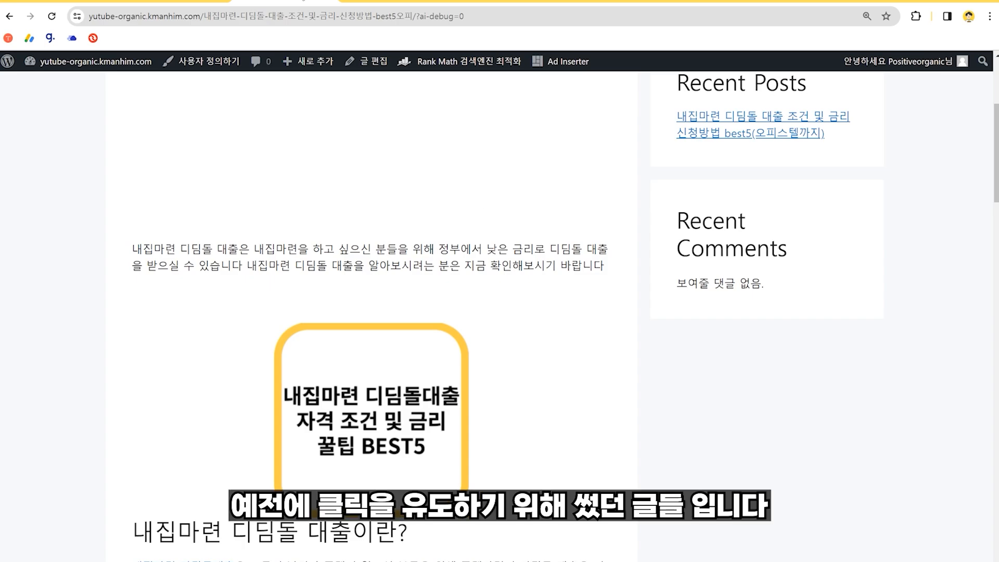
pyautogui.scroll(2, 401, 307)
pyautogui.scroll(-3, 195, 202)
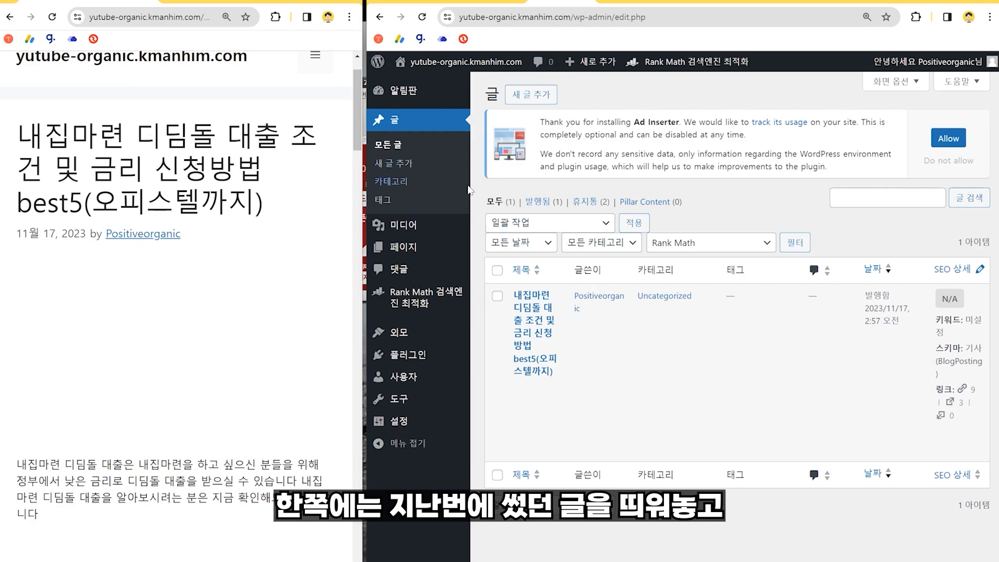
# - Add a new post and copy in the published post's title, 내집마련 디딤돌 대출 조건 및 금리 신청방법 best5(오피스텔까지)
pyautogui.click(546, 99)
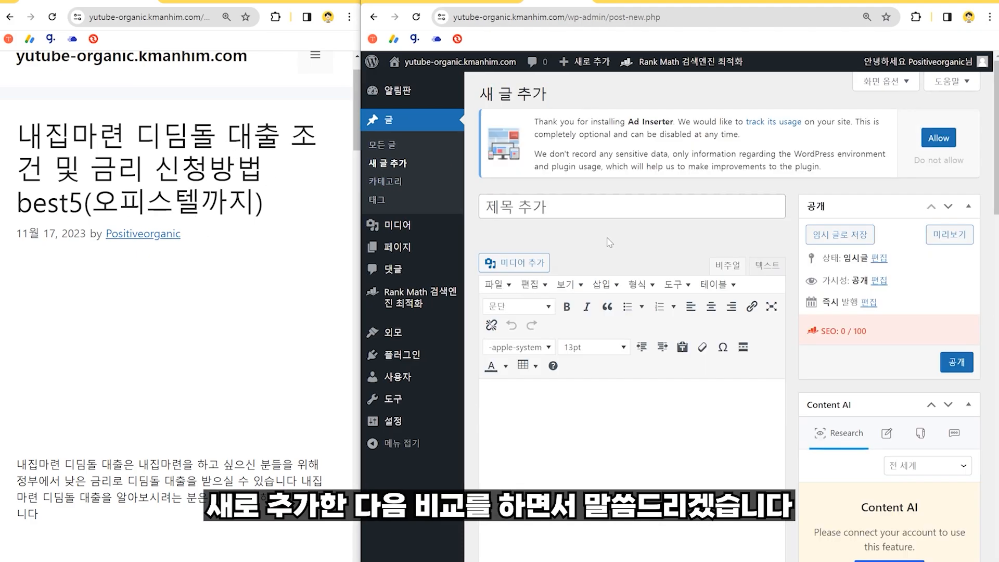
pyautogui.scroll(-1, 615, 241)
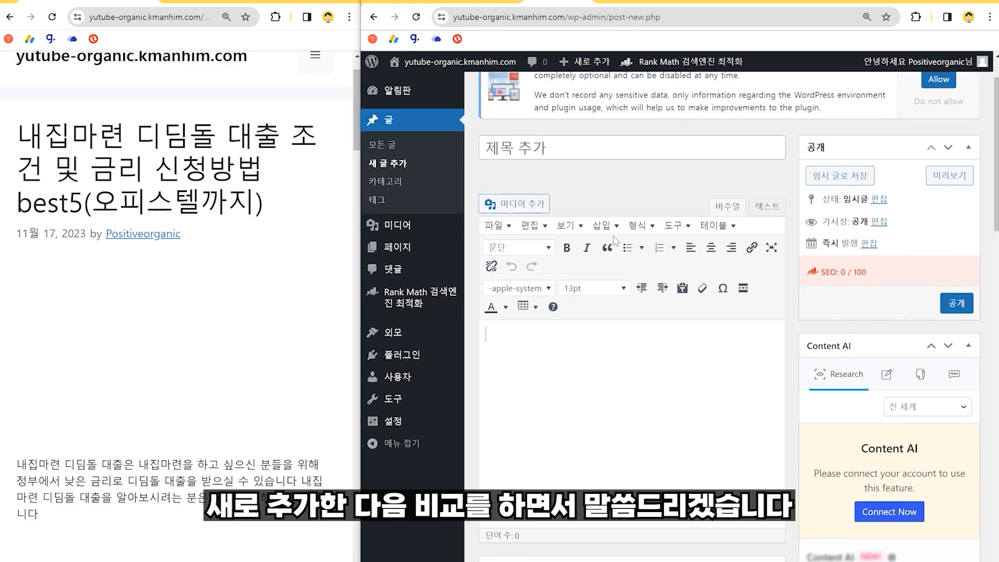
pyautogui.moveTo(13, 133); pyautogui.dragTo(285, 199)
pyautogui.hotkey('ctrl', 'c')
pyautogui.click(575, 152)
pyautogui.hotkey('ctrl', 'v')
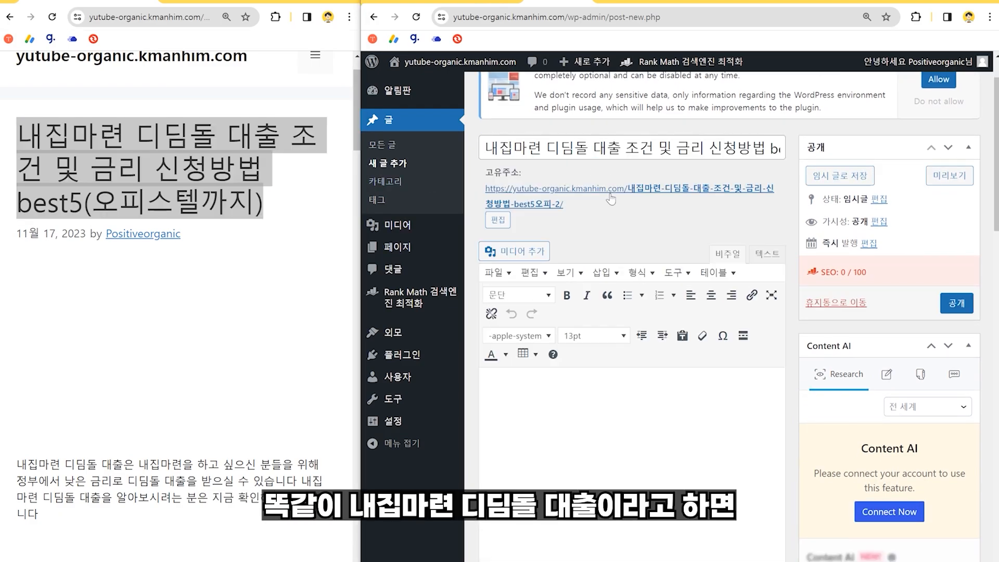
# - Turn on distraction-free writing and outline the post body with separate lines 서론, 썸네일, 단락1, 단락2, 단락3 and 단락4
pyautogui.scroll(-2, 609, 218)
pyautogui.click(771, 138)
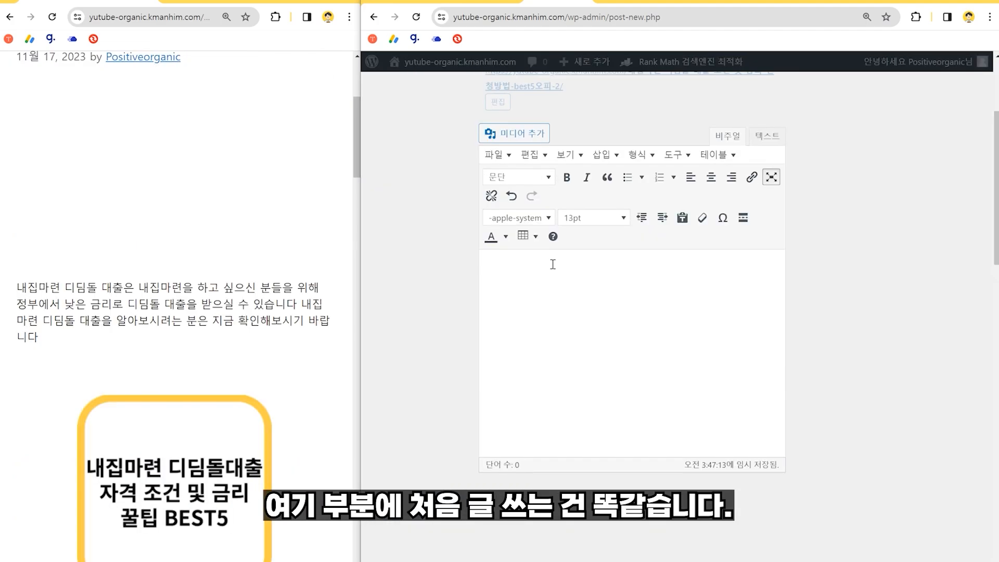
pyautogui.write('서론 ')
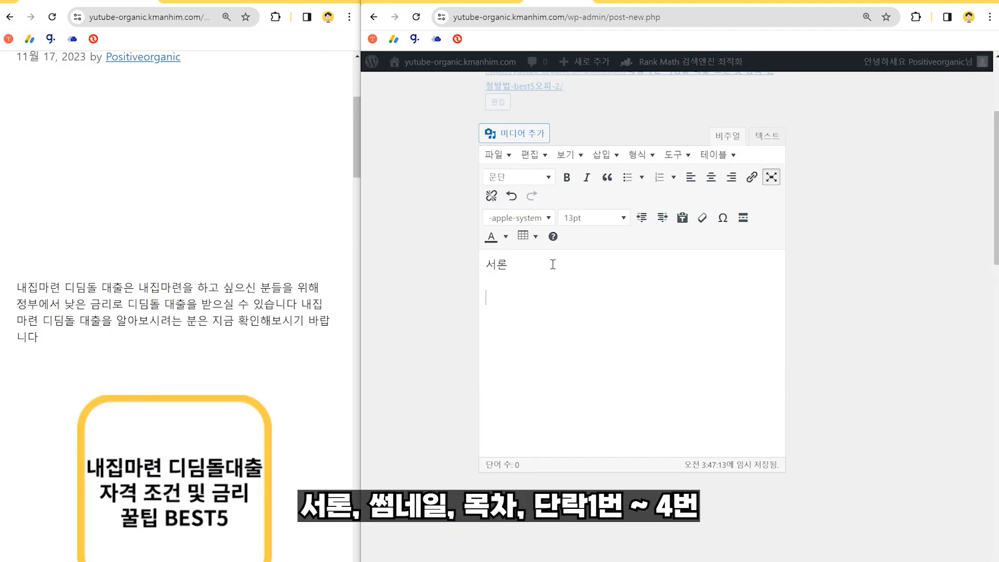
pyautogui.write('썸네일')
pyautogui.press('Return')
pyautogui.write('모목차')
pyautogui.press('BackSpace')
pyautogui.write('단락')
pyautogui.write('단ㄹ')
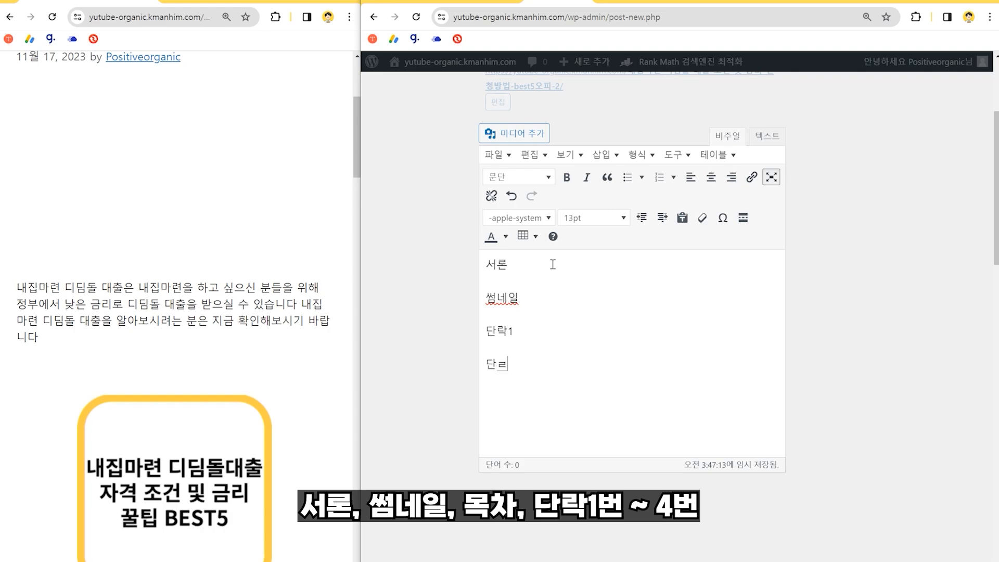
pyautogui.write('단라ㄱ3')
pyautogui.press('Return')
pyautogui.write('단락3')
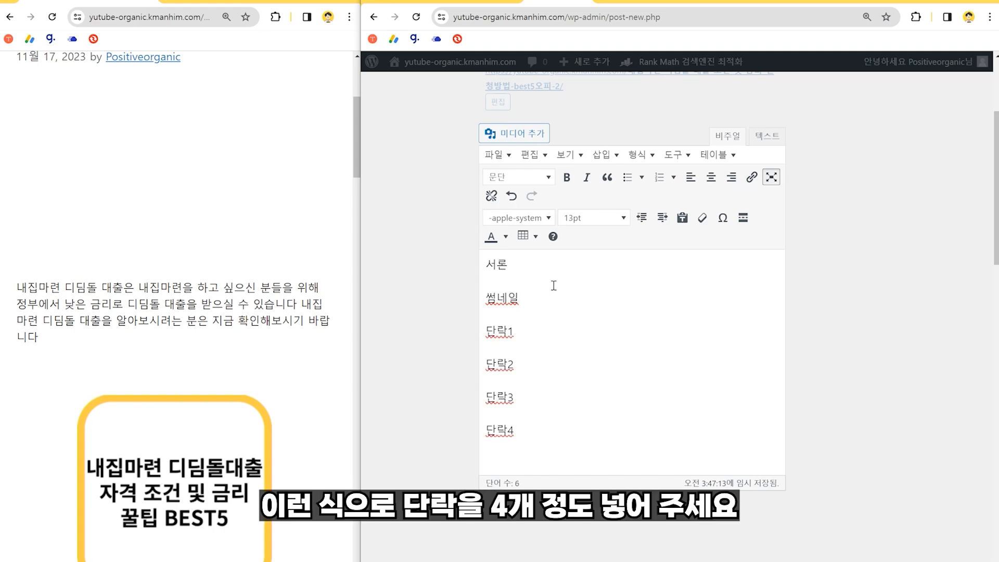
# - Insert an empty paragraph after 서론 and another after 썸네일 in the outline
pyautogui.click(549, 266)
pyautogui.press('Return')
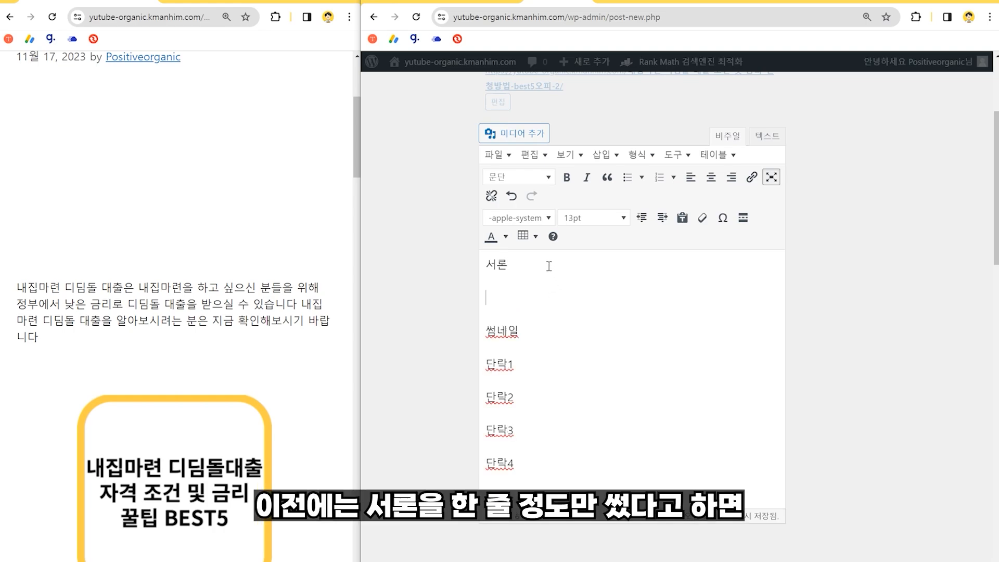
pyautogui.press('Return')
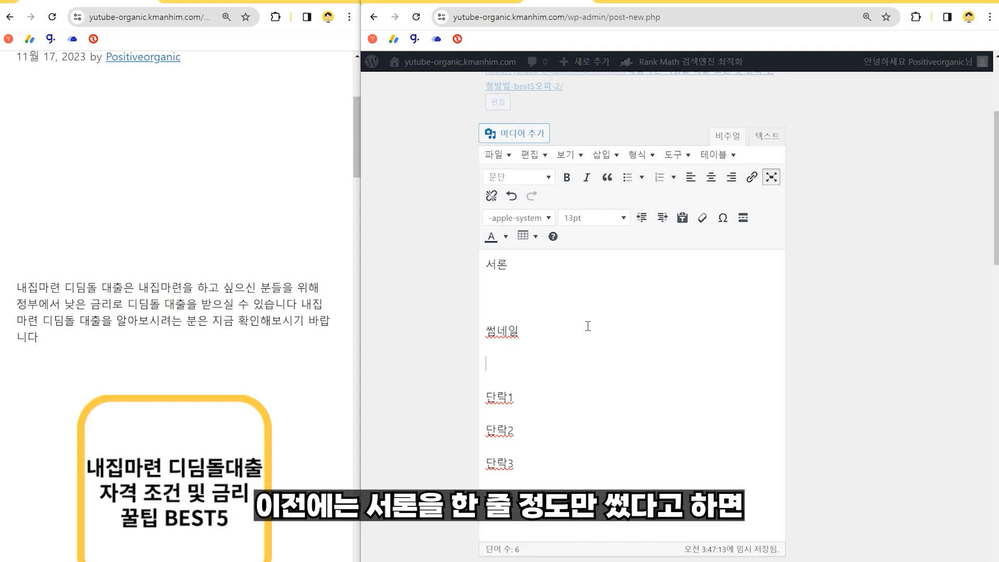
# - Review how the title, ad space, introduction and thumbnail are ordered in the published post, for comparison with the new outline
pyautogui.doubleClick(491, 265)
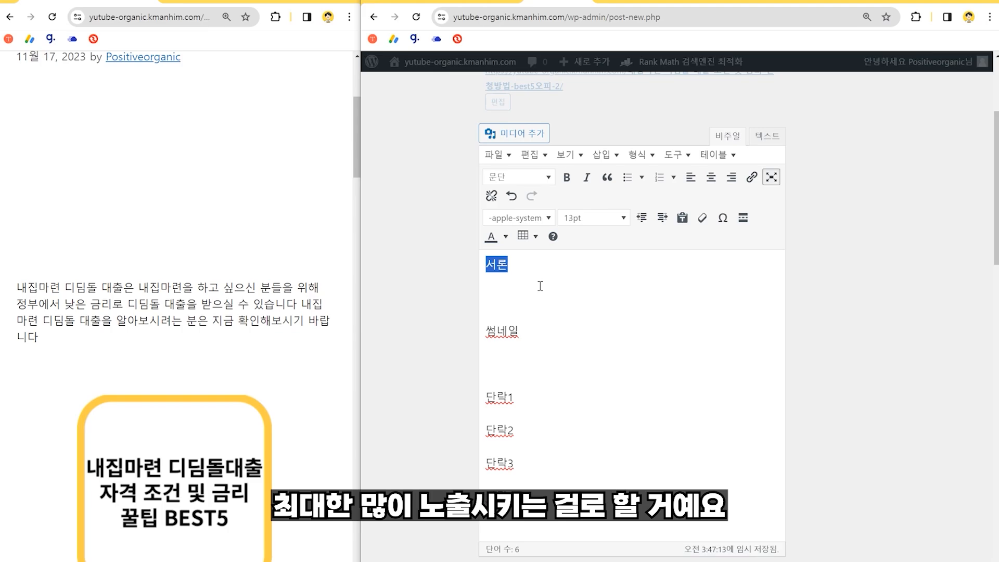
pyautogui.scroll(5, 123, 366)
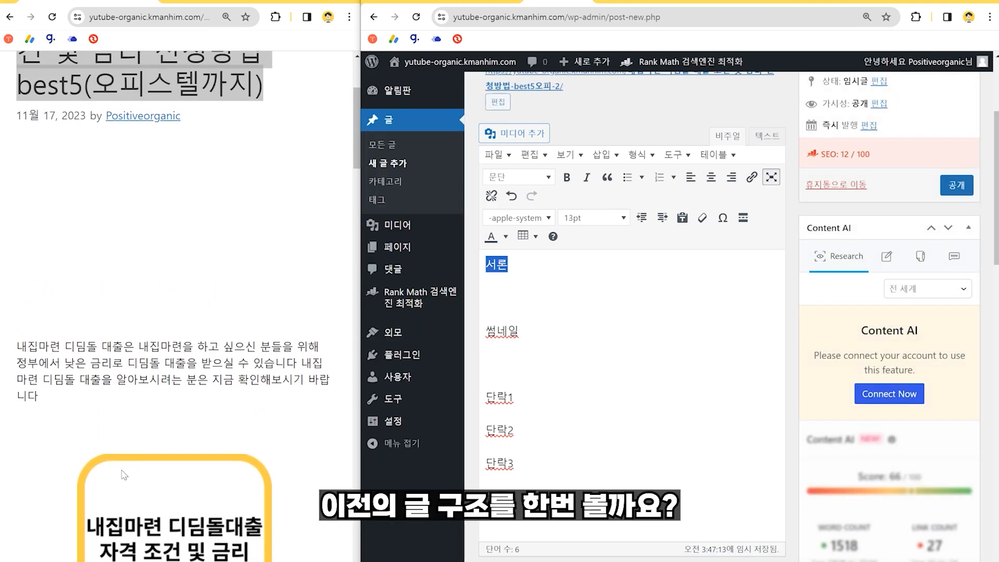
pyautogui.click(130, 194)
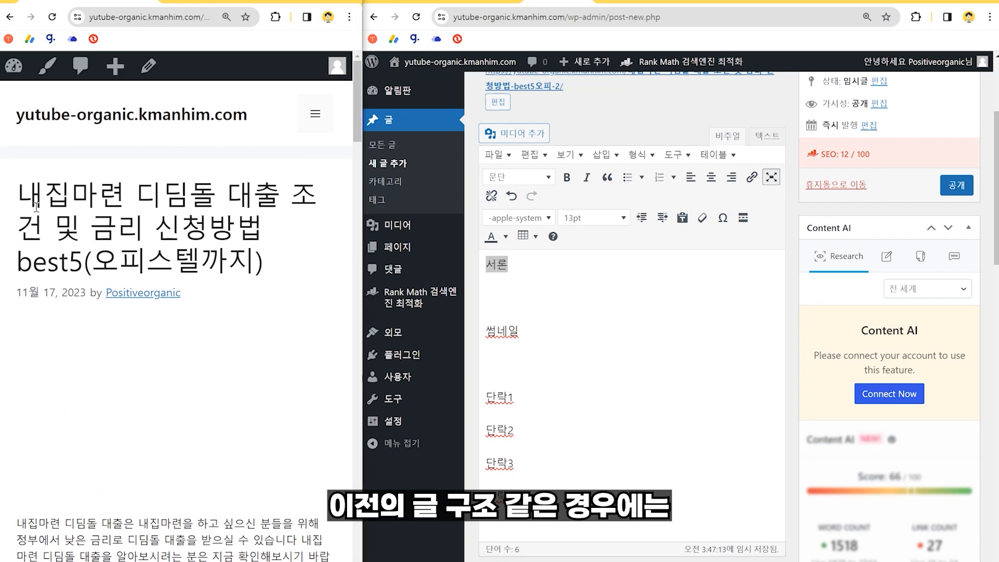
pyautogui.scroll(-3, 71, 205)
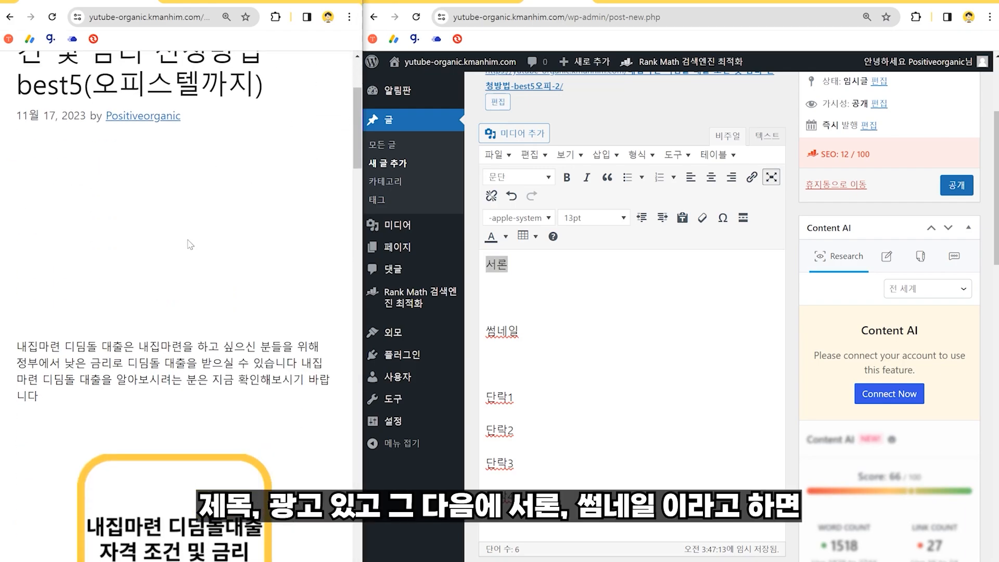
pyautogui.scroll(-4, 159, 223)
pyautogui.scroll(3, 154, 361)
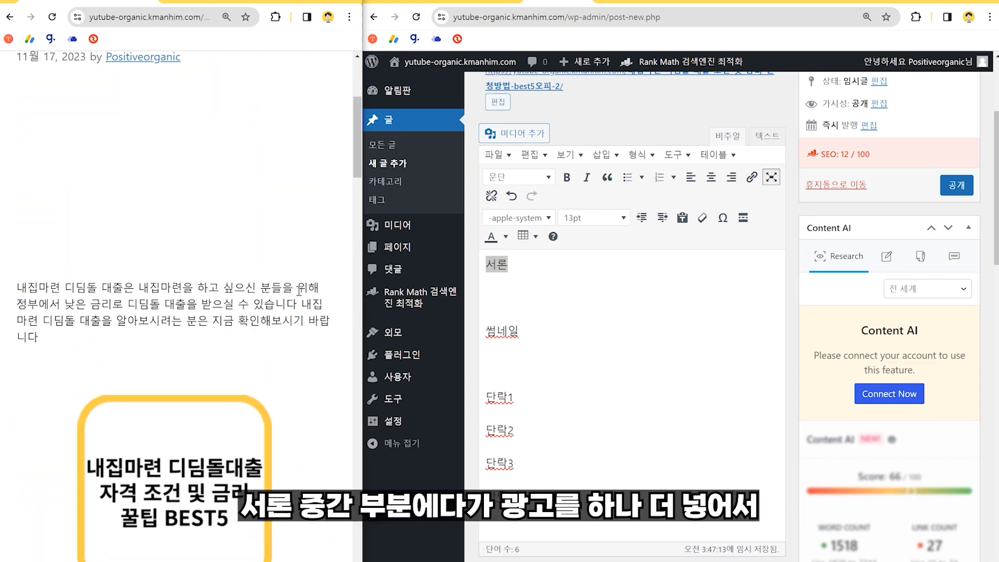
# - Replace the 서론 line with the opening sentence 내집마련 디딤돌 대출은 내집마련을 하고 싶어하시는 분들을 위한 정부지원 대출입니다
pyautogui.click(582, 275)
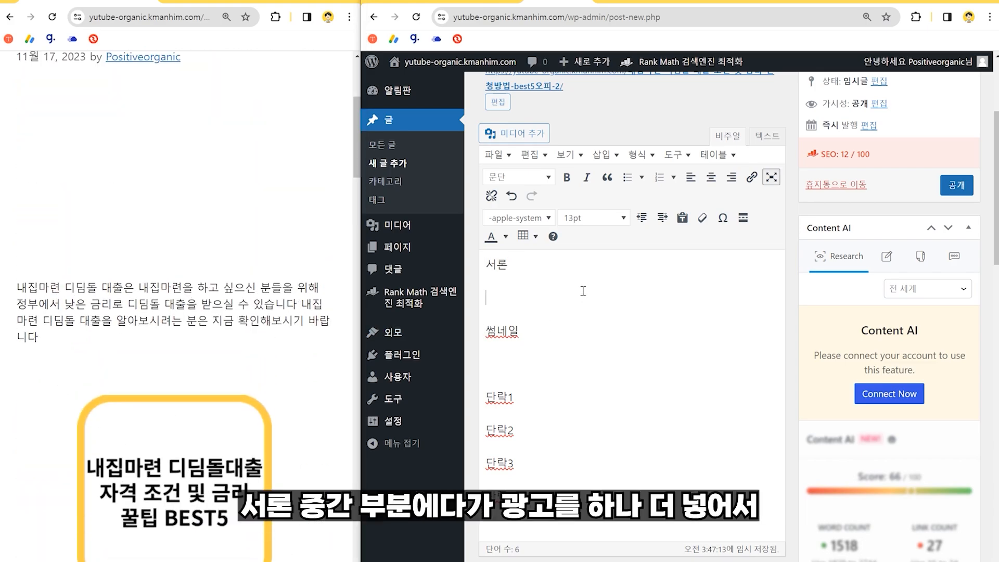
pyautogui.moveTo(582, 276); pyautogui.dragTo(487, 270)
pyautogui.press('Down')
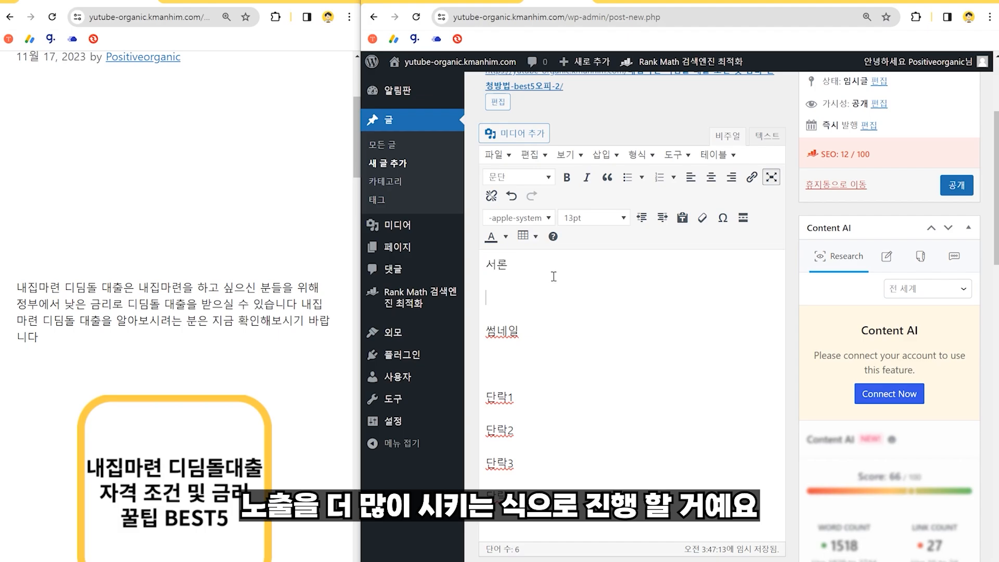
pyautogui.moveTo(557, 270); pyautogui.dragTo(446, 263)
pyautogui.press('BackSpace')
pyautogui.write('내')
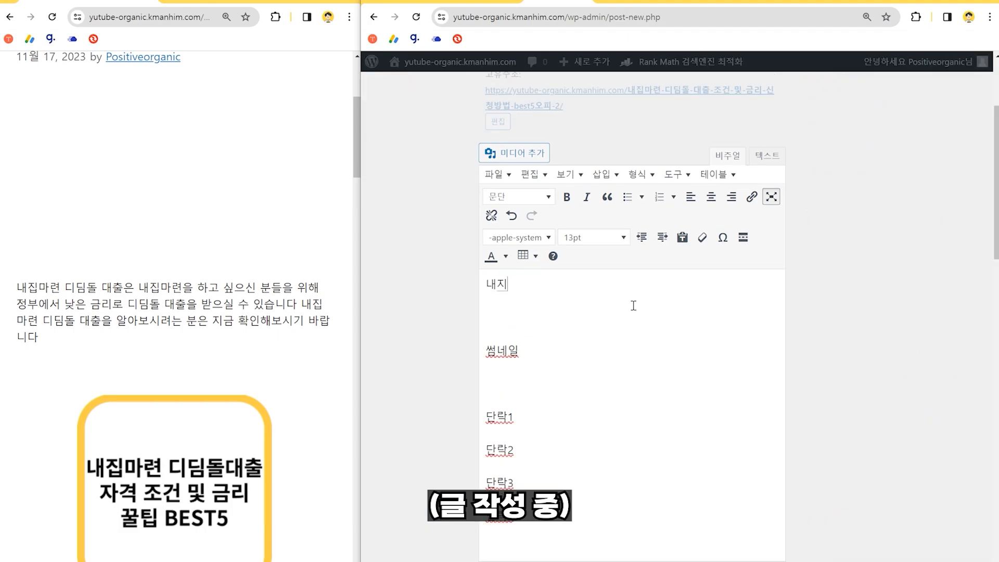
pyautogui.write('집마련 디딤돌')
pyautogui.write(' 대출은 내집ㅁ')
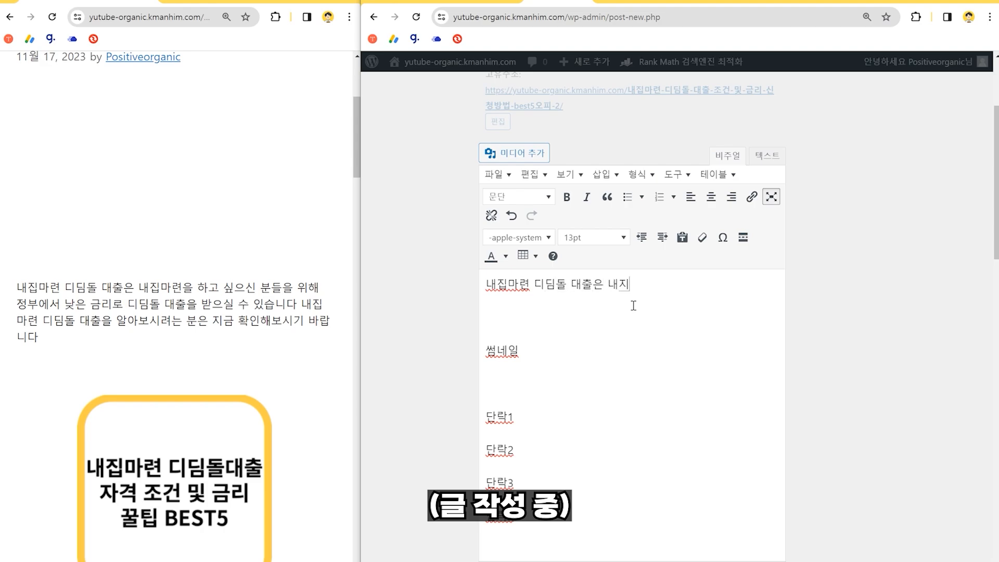
pyautogui.write('마련을 하고 싶')
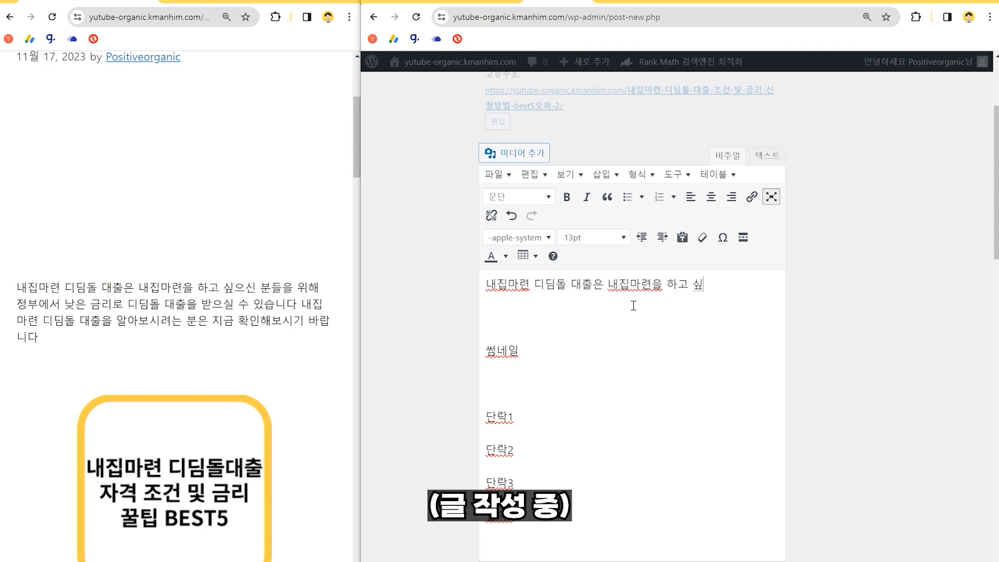
pyautogui.write('어하시는 분들을 위한')
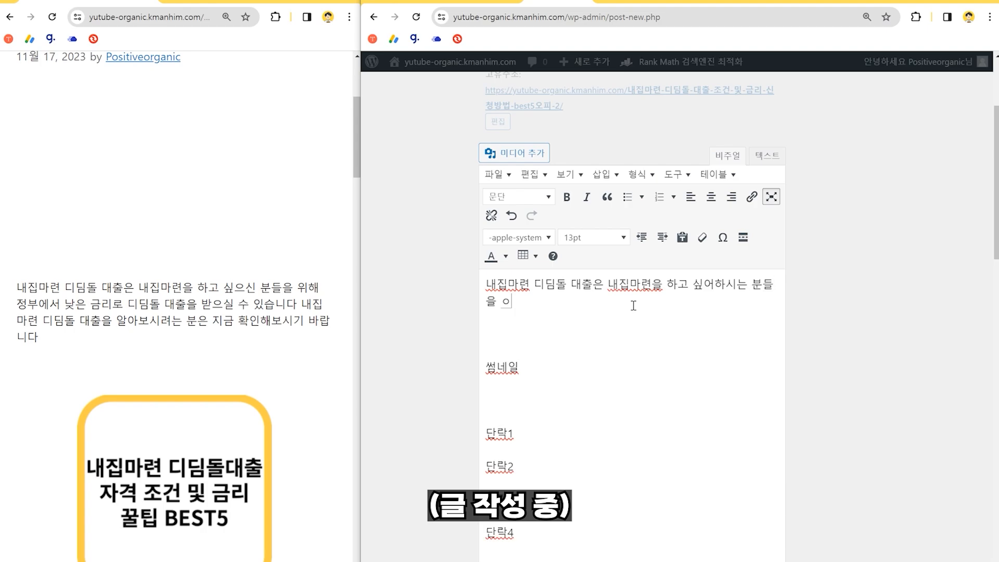
pyautogui.write(' 정부지원 대출입니다')
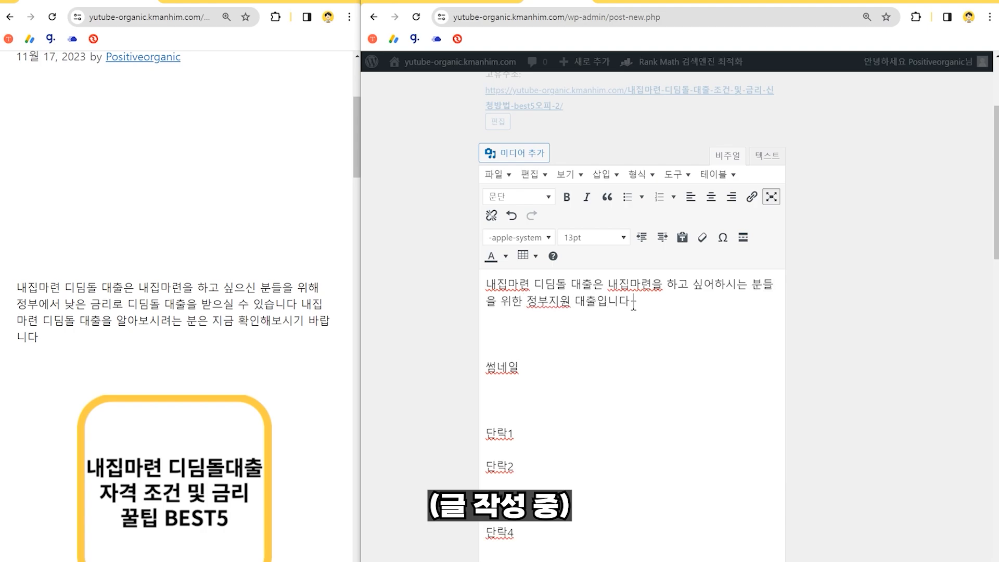
# - Extend the opening paragraph with the sentence 낮은 금리로 디딤돌 대출을 받으실 수 있습니다
pyautogui.write(' 낮은 금리로 디딤ㄷ돌 대출을 받으시면 내')
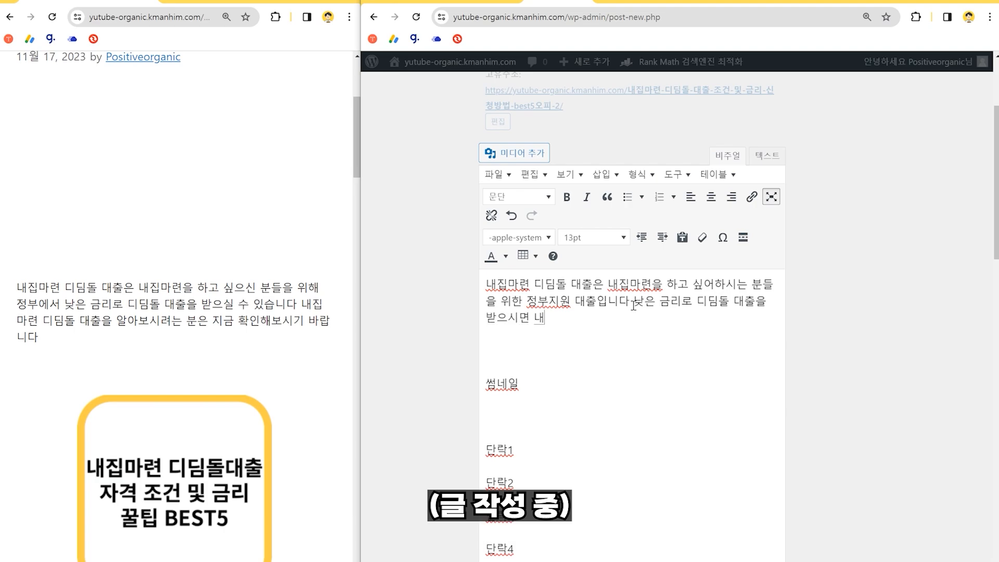
pyautogui.press('BackSpace')
pyautogui.press('BackSpace')
pyautogui.write('실 수 있습니다')
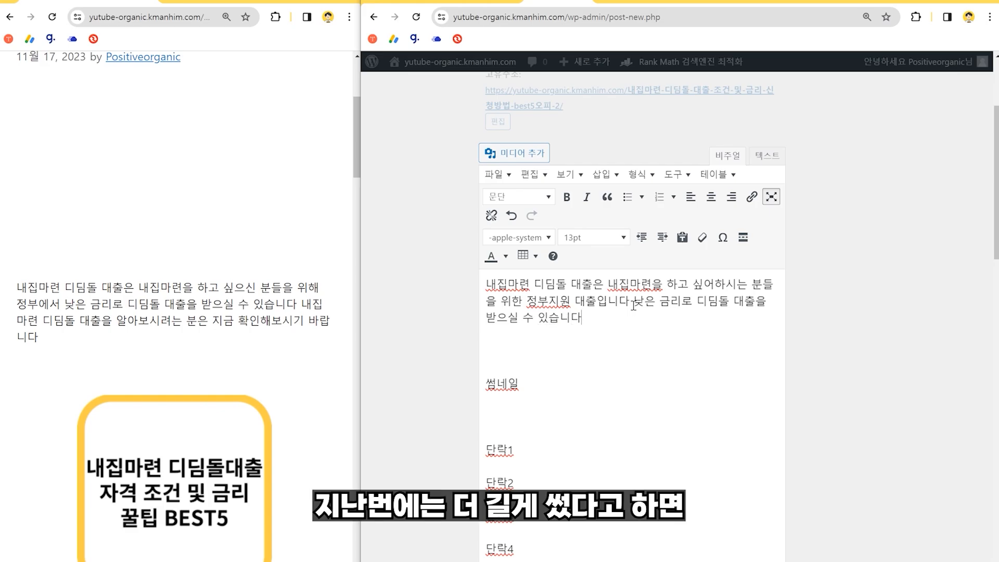
# - Leave a gap below and write a second introduction paragraph: 내집마련 디딤돌 대출을 통해 내집마련을 하고 싶으시다면 아래 내용을 확인하여 대출을 알아보시기 바랍니다
pyautogui.press('Return')
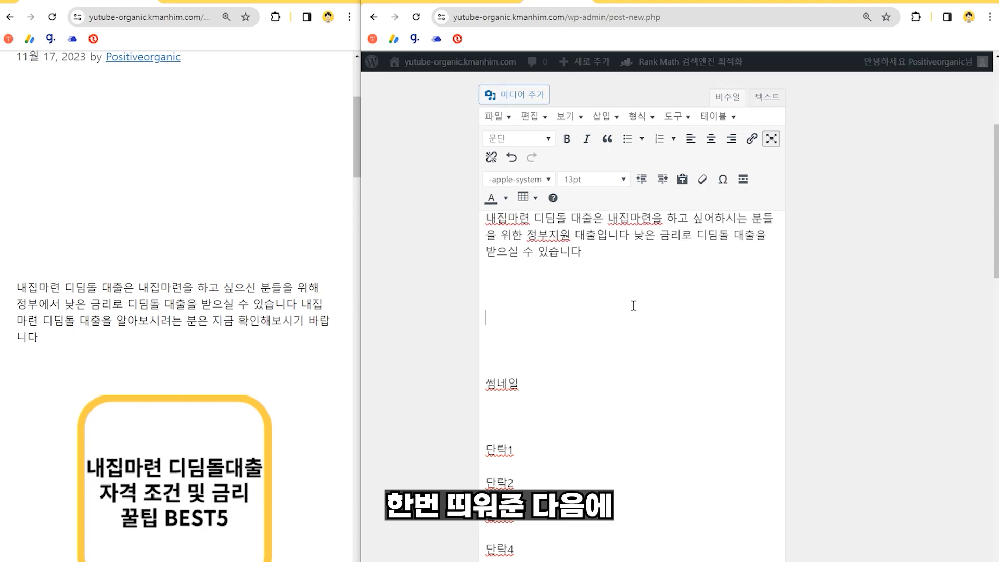
pyautogui.write('내집마련 디딤돌 대출을')
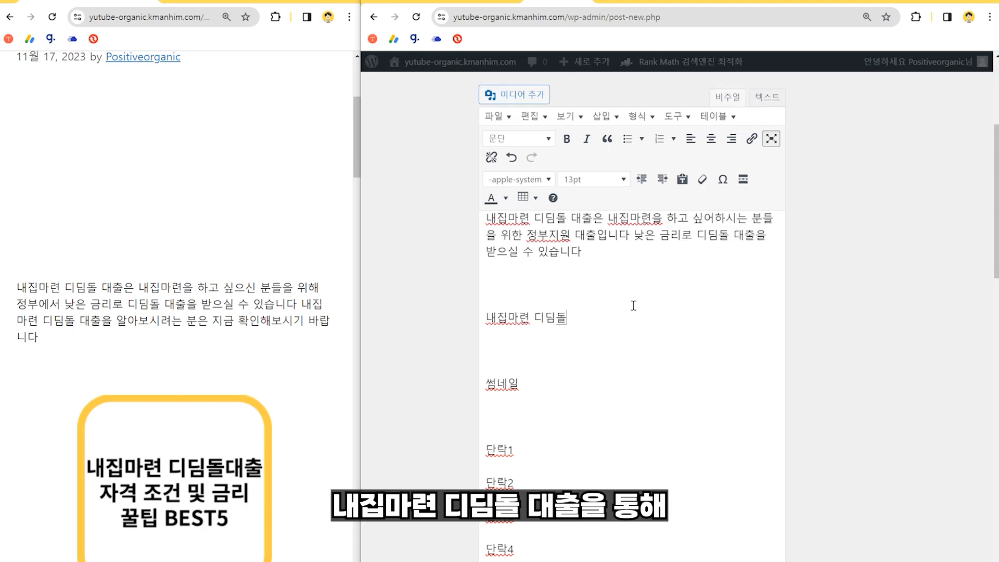
pyautogui.write('내집마련을 ')
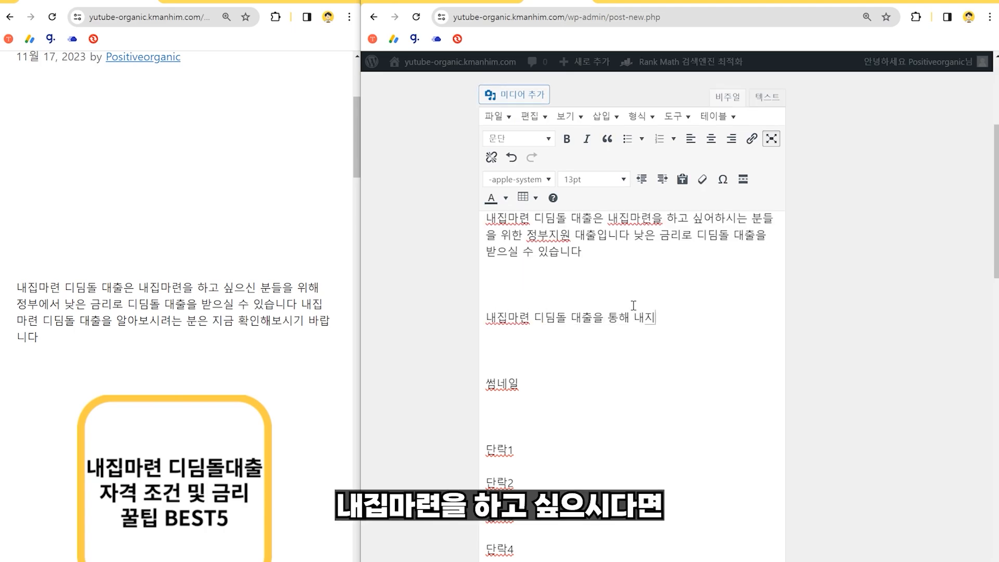
pyautogui.write('하고 싶으시다면 ')
pyautogui.write('아래 ㄴ')
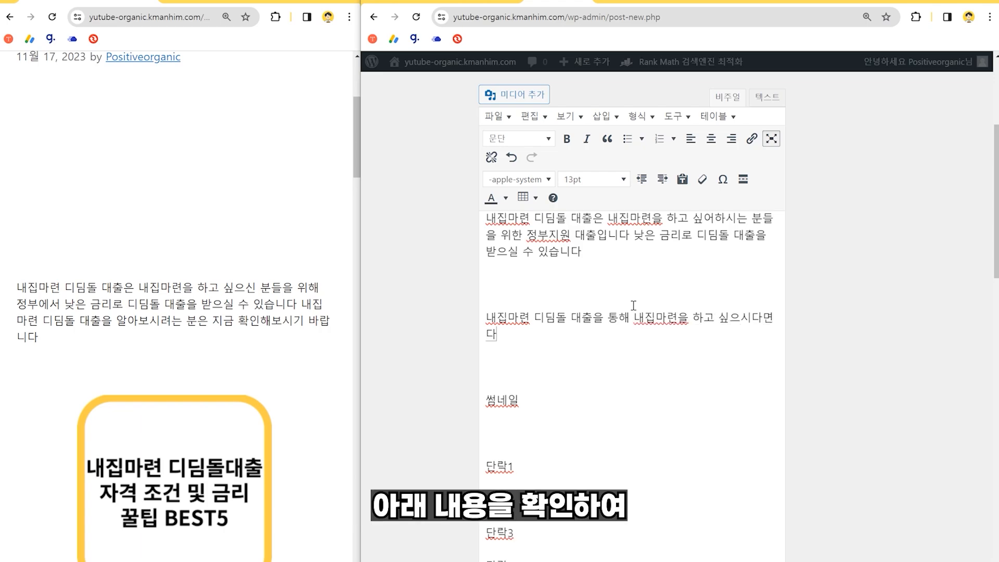
pyautogui.write('내용을 확인하여 대출을 ㅇ')
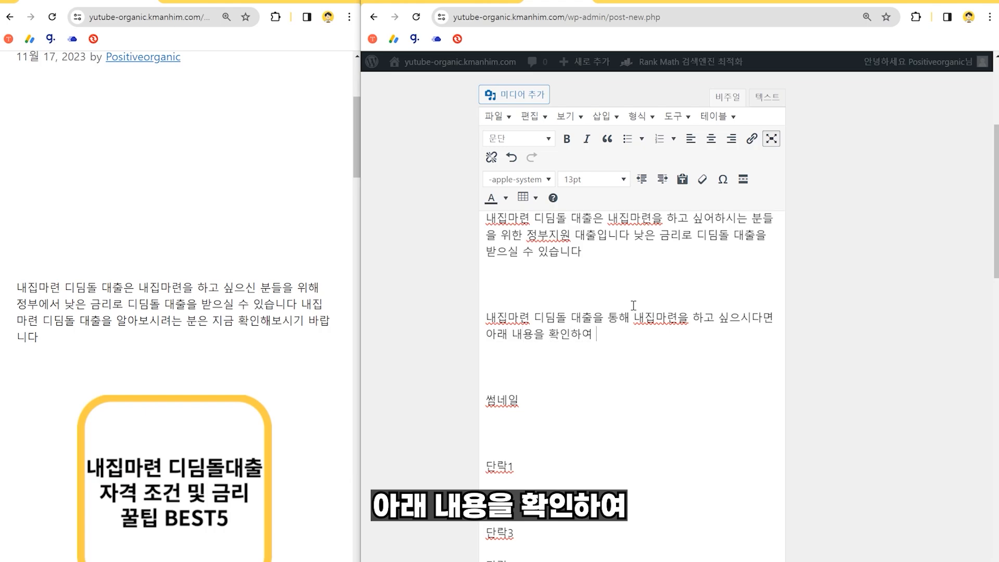
pyautogui.write('알아')
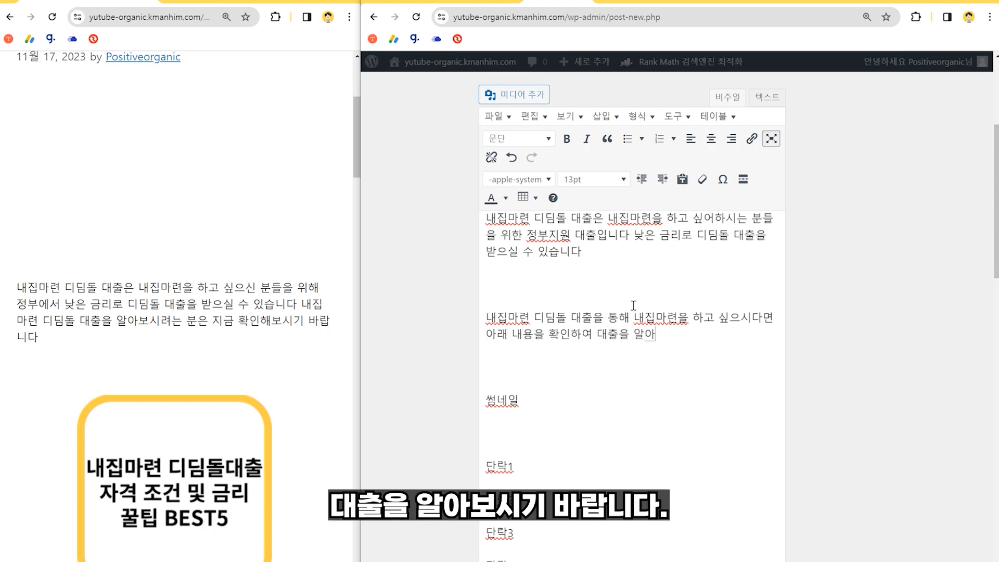
pyautogui.write('보시기 바랍닏다')
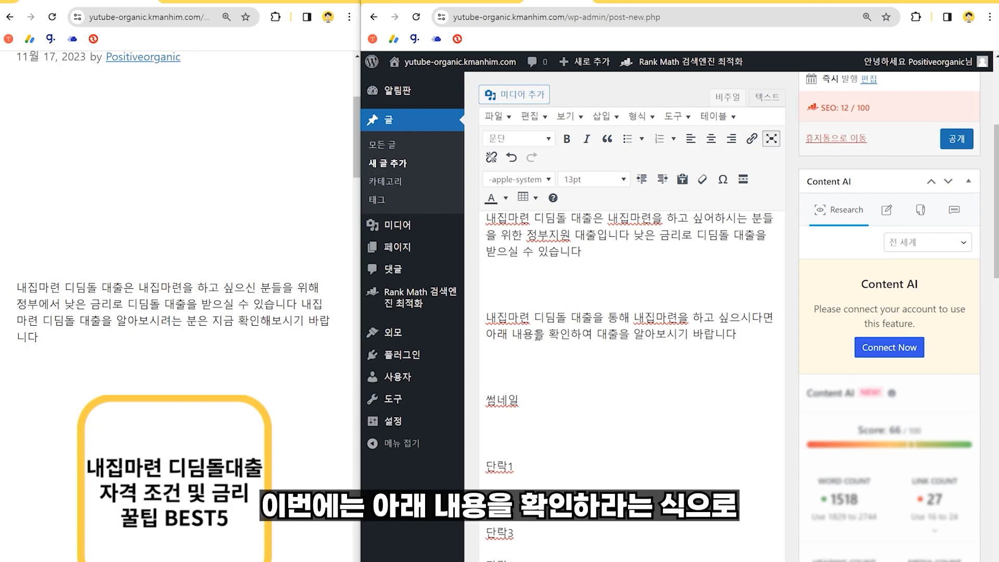
pyautogui.click(511, 335)
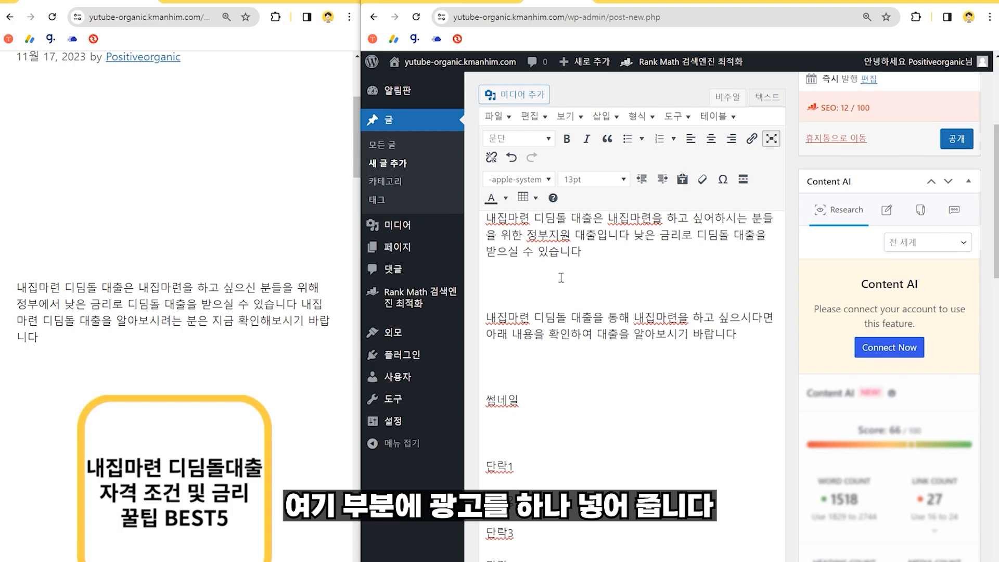
# - Paste the ad shortcode [adinserter block="2"] into the gap between the two introduction paragraphs
pyautogui.scroll(-2, 561, 277)
pyautogui.press('super+v')
pyautogui.click(609, 289)
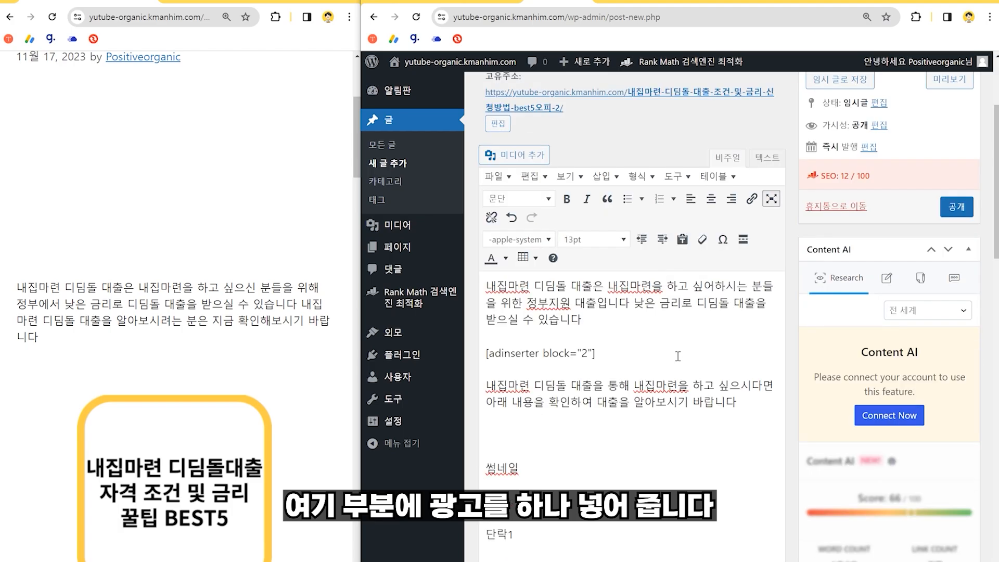
pyautogui.moveTo(638, 355); pyautogui.dragTo(487, 357)
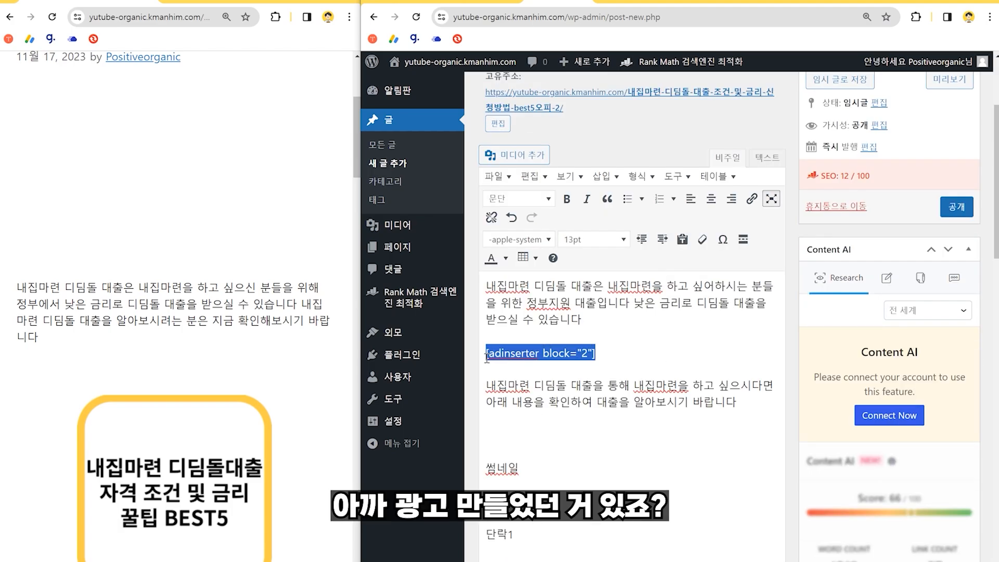
pyautogui.click(634, 358)
pyautogui.scroll(-1, 593, 335)
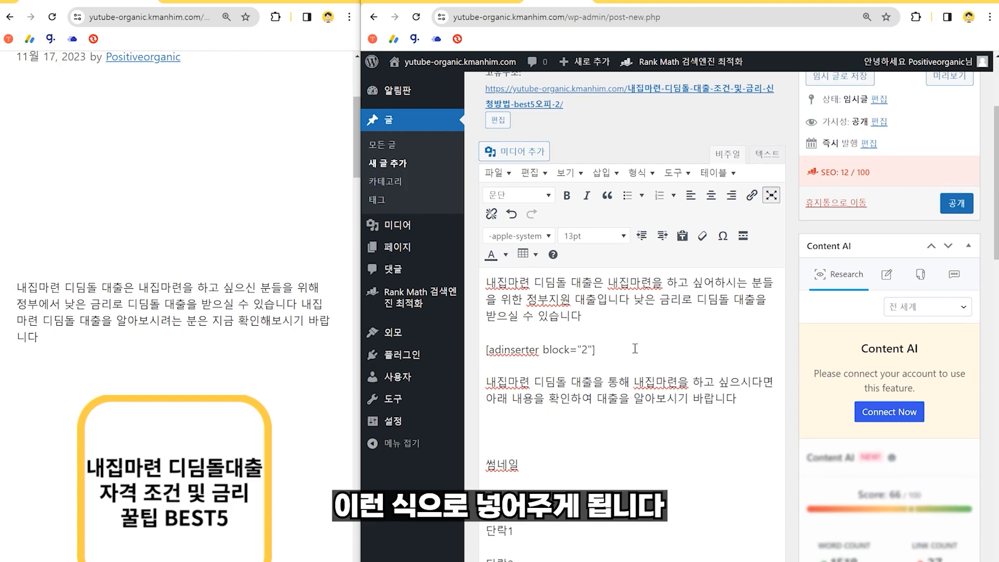
# - Examine the vague explanatory paragraph under the 내집마련 디딤돌 대출이란? heading in the published post
pyautogui.scroll(-6, 22, 264)
pyautogui.moveTo(20, 265); pyautogui.dragTo(253, 300)
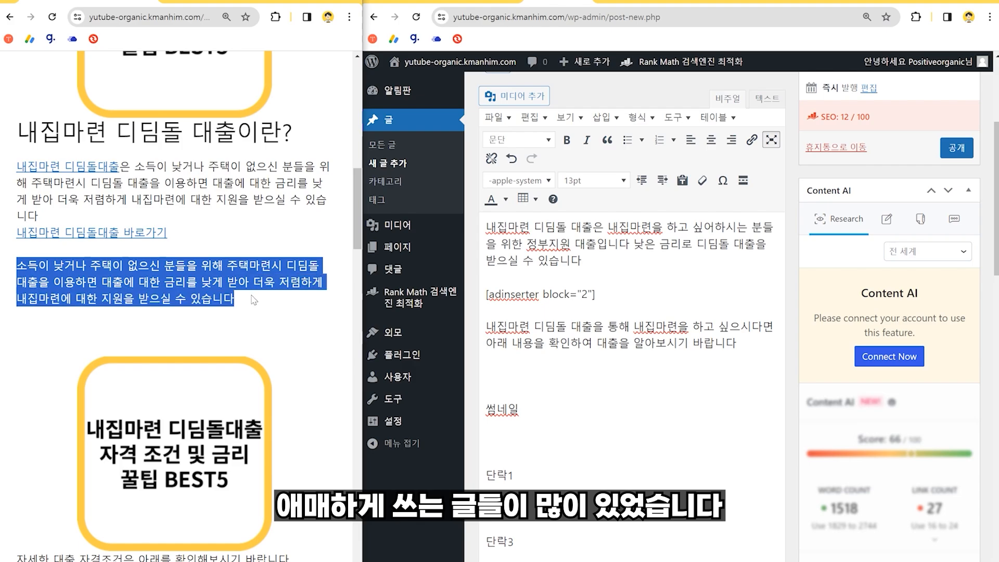
pyautogui.click(240, 309)
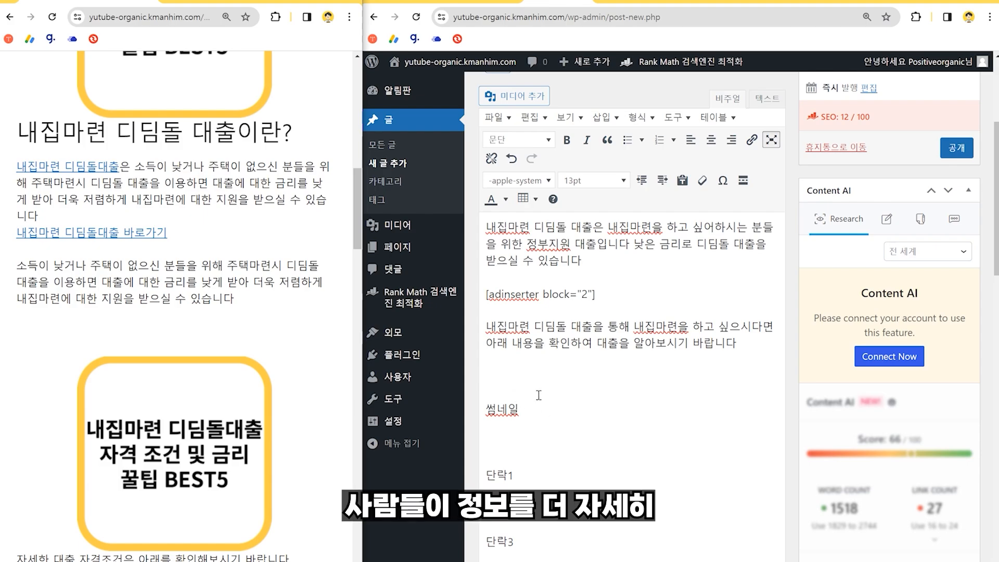
# - Replace the 단락1 line with 내집마련 디딤돌대출이란? and start a new line below it
pyautogui.scroll(-1, 564, 349)
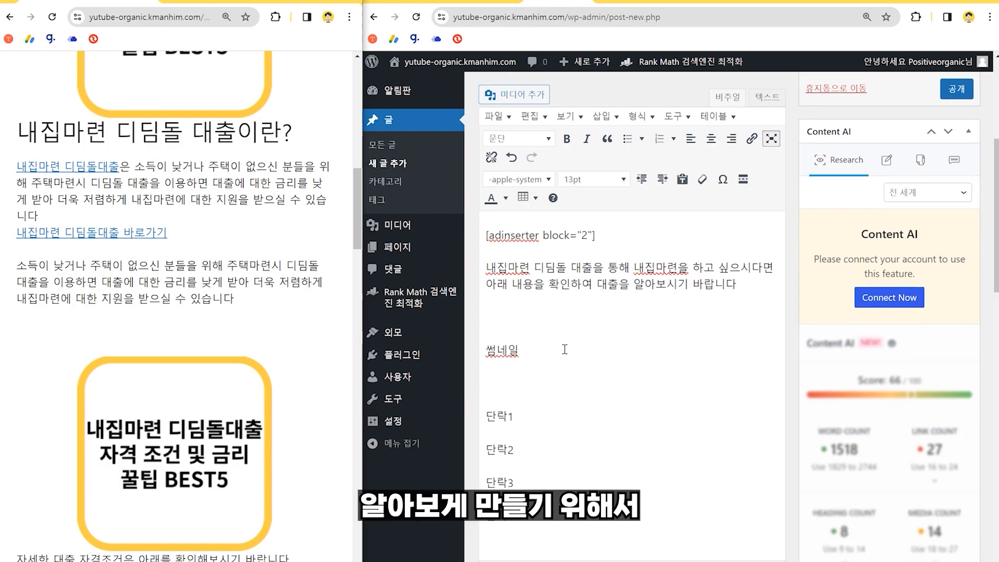
pyautogui.scroll(-1, 610, 299)
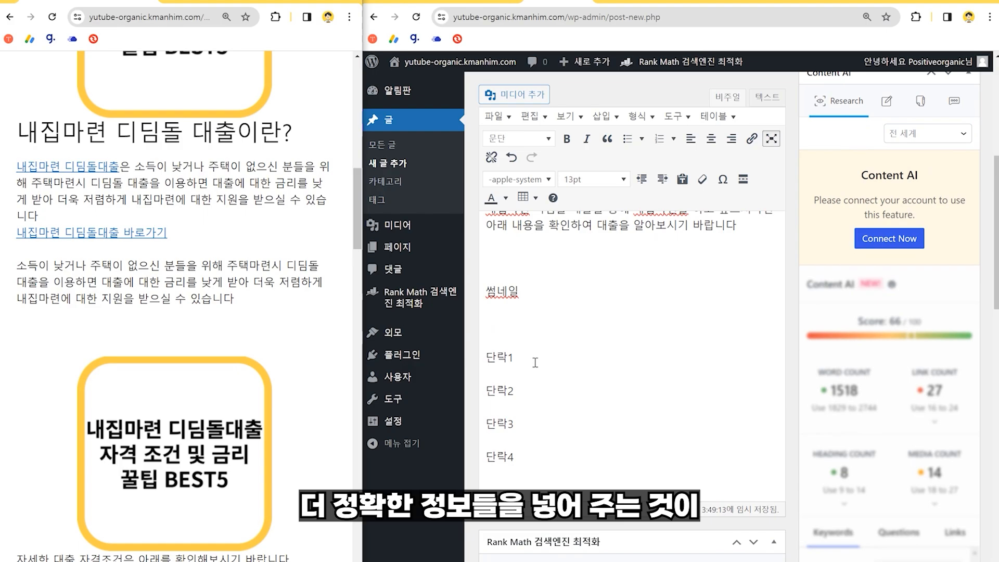
pyautogui.click(534, 362)
pyautogui.moveTo(534, 363); pyautogui.dragTo(489, 357)
pyautogui.write('내집마련 드')
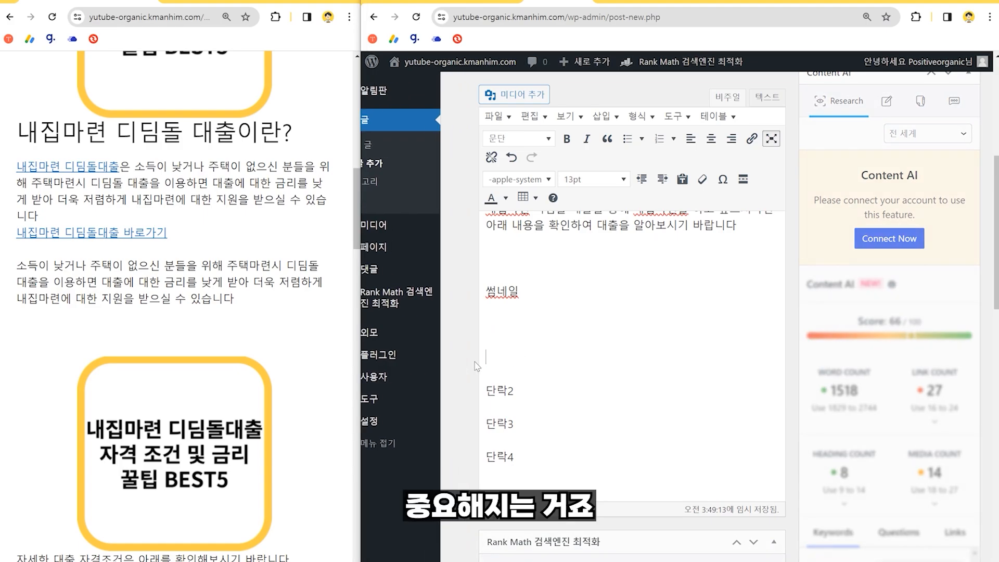
pyautogui.write('딤')
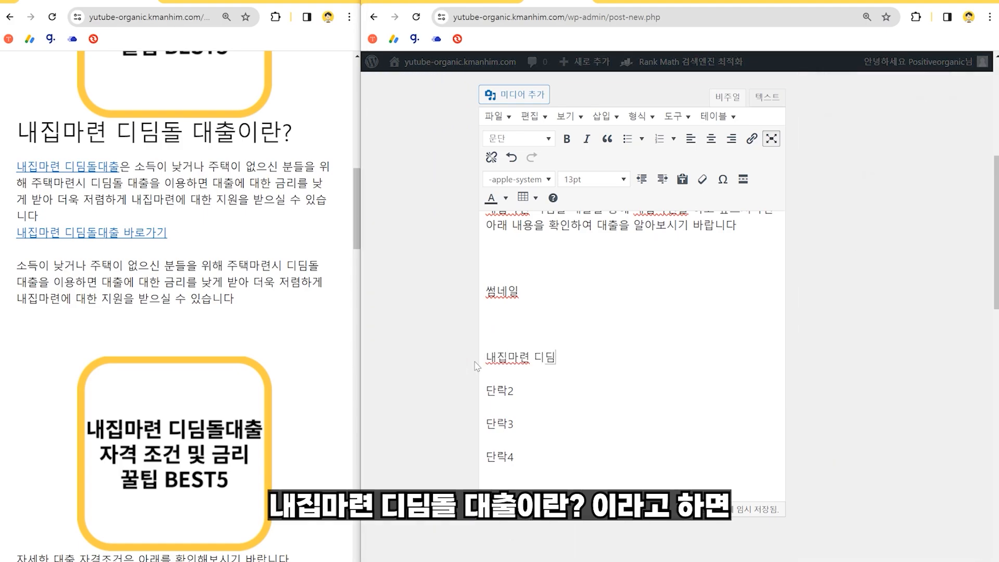
pyautogui.write('돌대출ㅇ이란?')
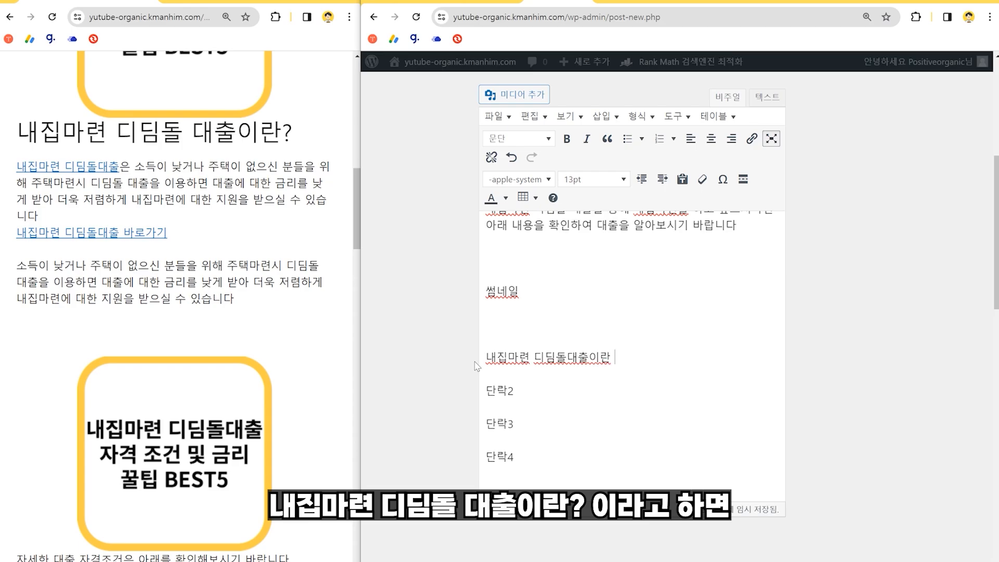
pyautogui.press('Return')
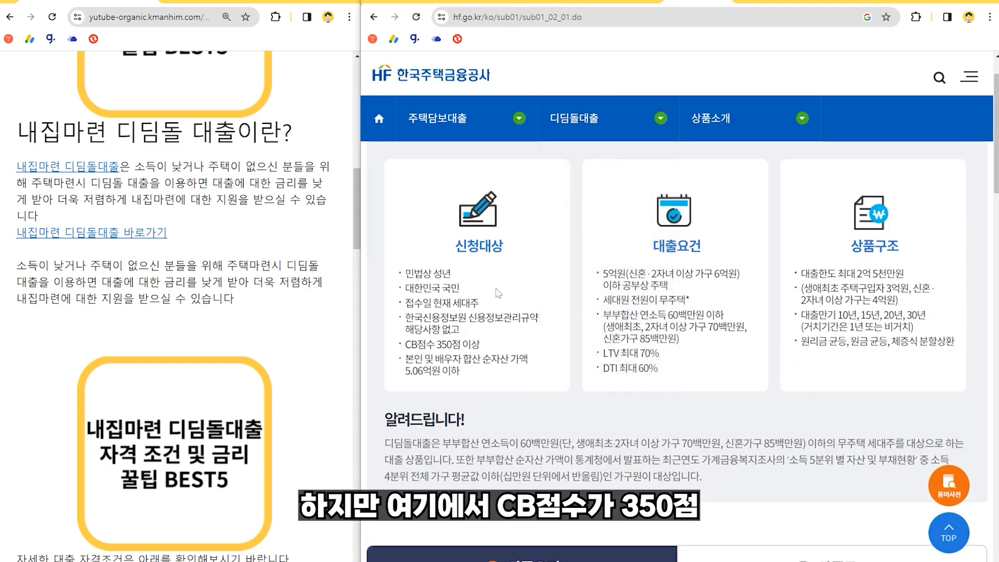
# - On the 한국주택금융공사 디딤돌대출 page, examine the CB점수 350점 이상 condition in the 신청대상 list
pyautogui.moveTo(405, 345); pyautogui.dragTo(481, 346)
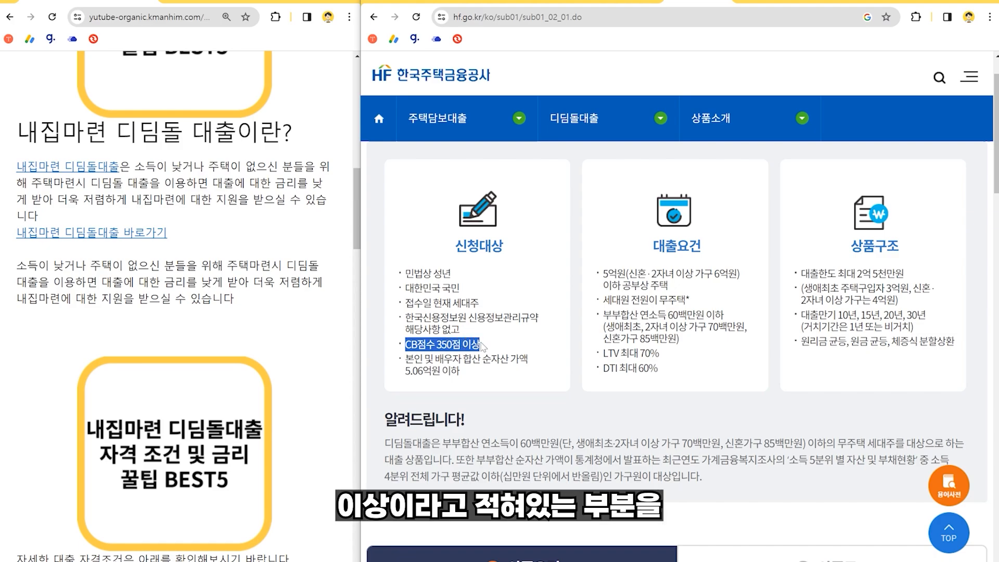
pyautogui.click(432, 345)
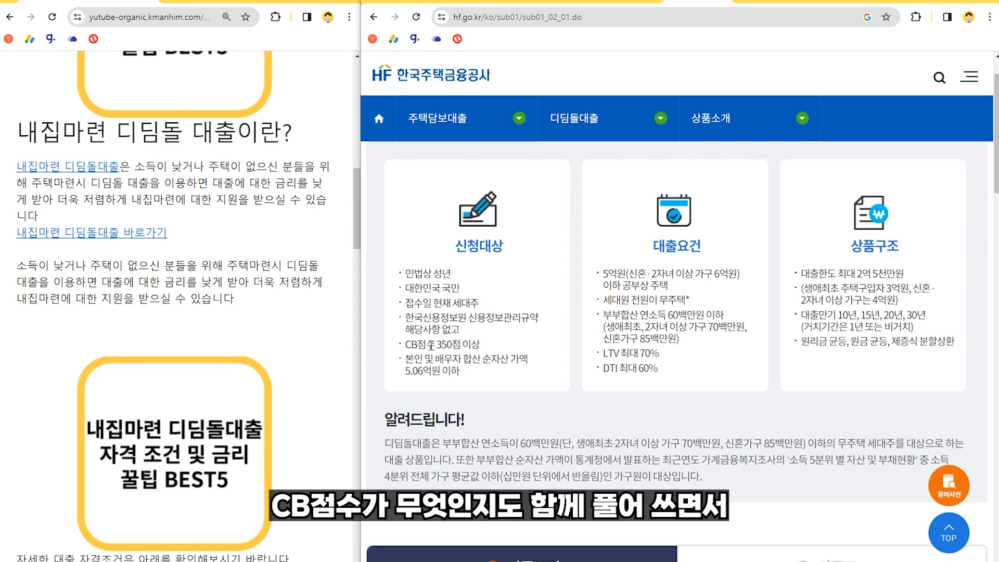
# - Check the CB점수 350점 이상 condition against the published post's sections below 내집마련 디딤돌 대출이란?
pyautogui.moveTo(408, 343); pyautogui.dragTo(477, 343)
pyautogui.click(488, 343)
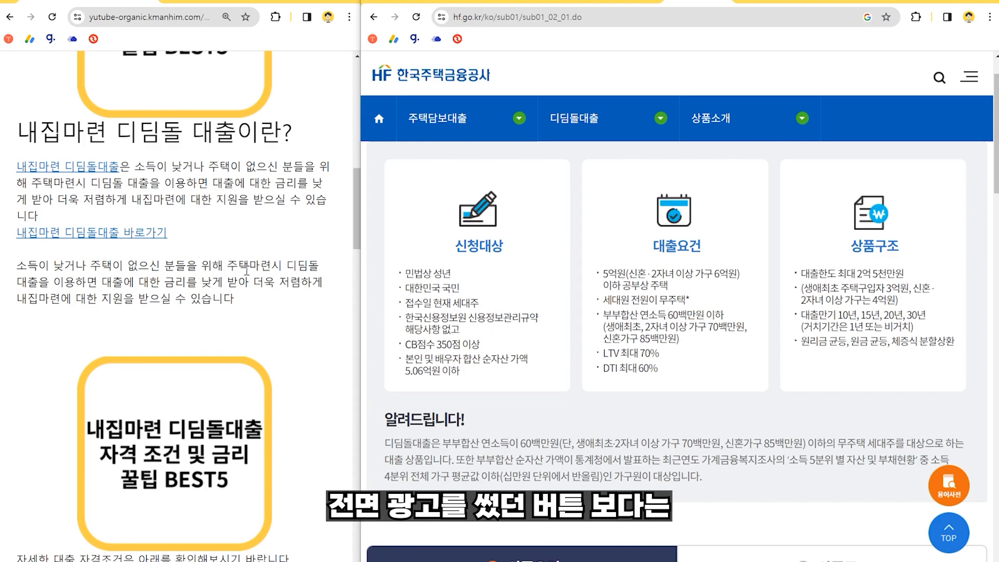
pyautogui.scroll(-6, 310, 206)
pyautogui.scroll(-3, 309, 206)
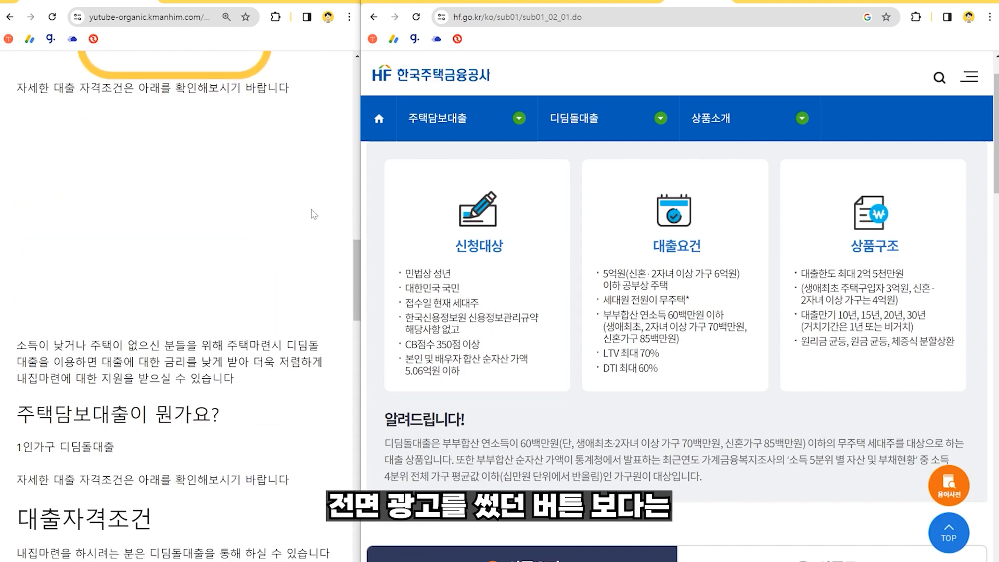
pyautogui.scroll(11, 311, 210)
pyautogui.scroll(-6, 313, 215)
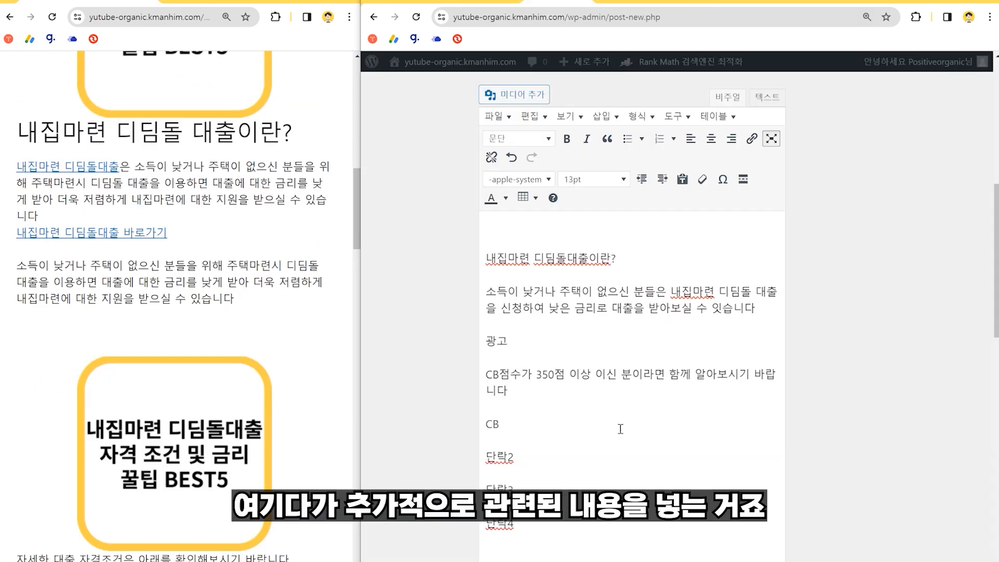
# - Change the CB line above 단락2 in the post draft to CB점수란
pyautogui.press('BackSpace')
pyautogui.press('BackSpace')
pyautogui.write('CB점수란')
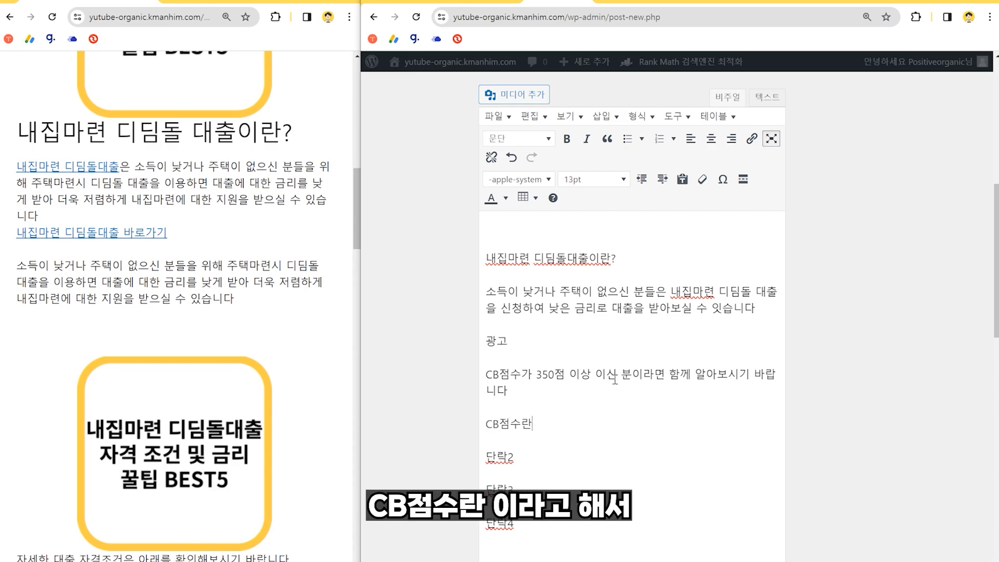
# - Recheck the CB점수 requirement in the 신청대상 list on the 한국주택금융공사 page and return to the post draft
pyautogui.click(699, 1)
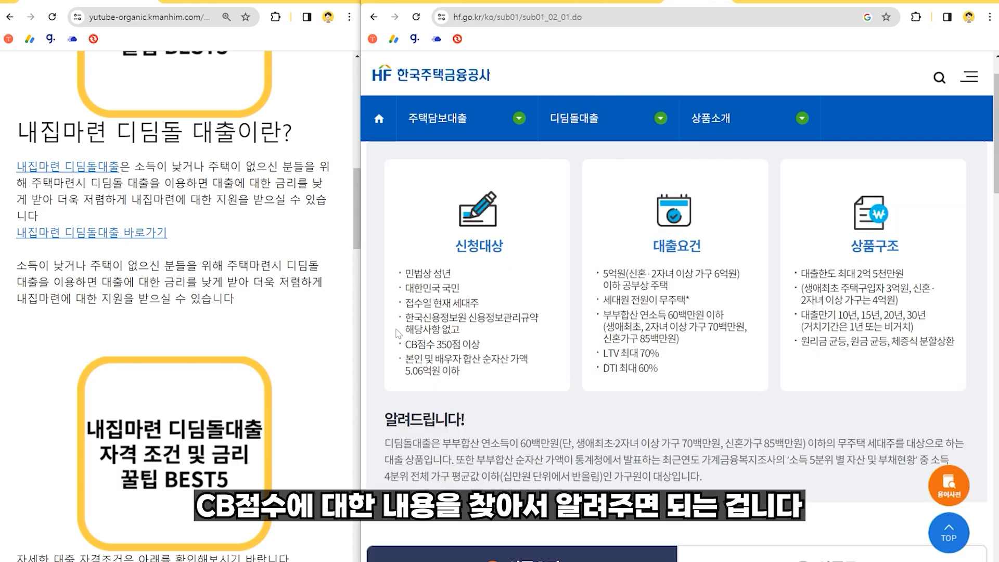
pyautogui.moveTo(411, 345); pyautogui.dragTo(496, 344)
pyautogui.click(506, 347)
pyautogui.moveTo(486, 344); pyautogui.dragTo(409, 344)
pyautogui.click(409, 345)
pyautogui.click(486, 3)
pyautogui.click(554, 2)
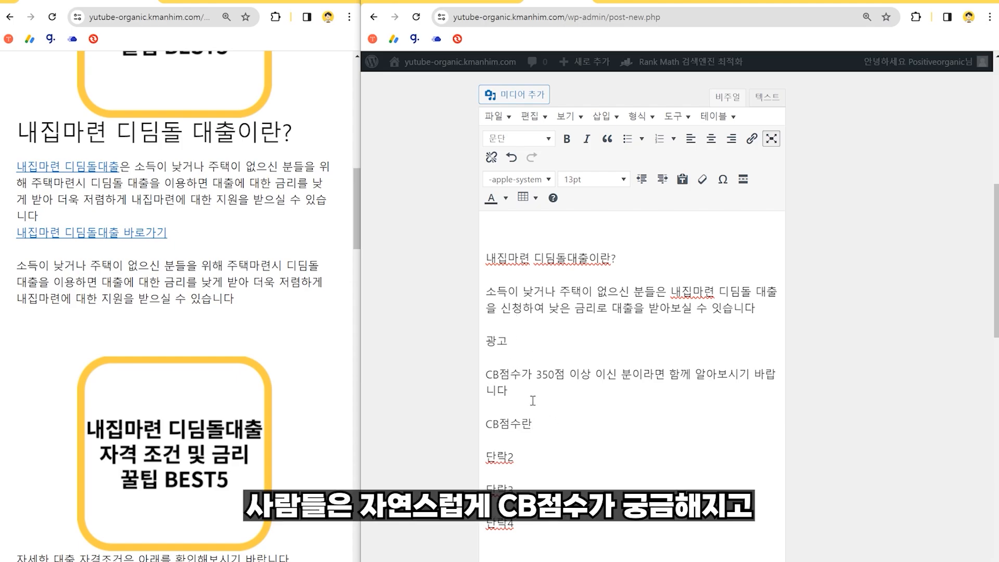
# - Complete the CB점수란 line to read CB점수란 ~~~ 입니다 and add an empty line beneath it
pyautogui.moveTo(544, 422); pyautogui.dragTo(483, 419)
pyautogui.click(544, 422)
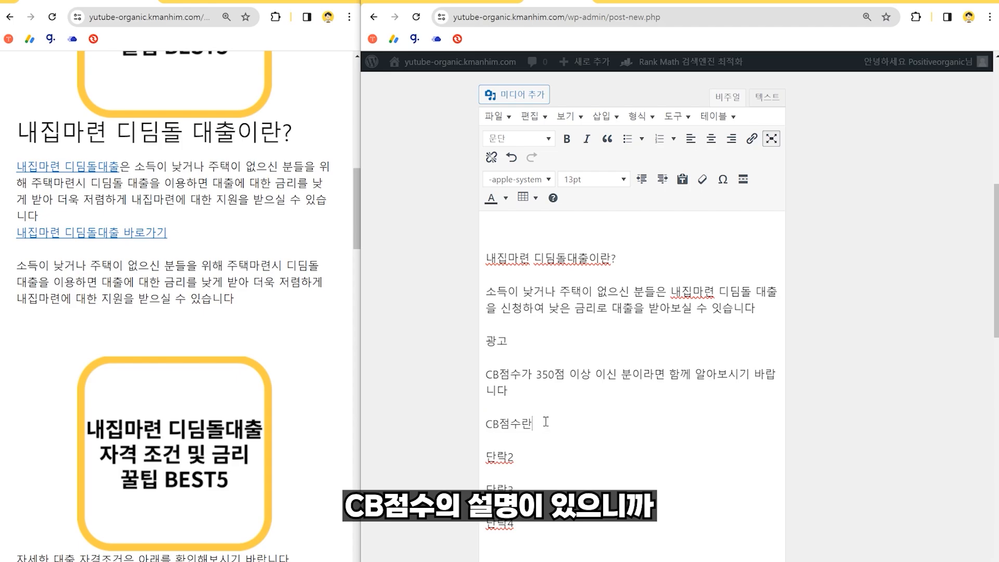
pyautogui.moveTo(514, 342); pyautogui.dragTo(493, 338)
pyautogui.click(576, 419)
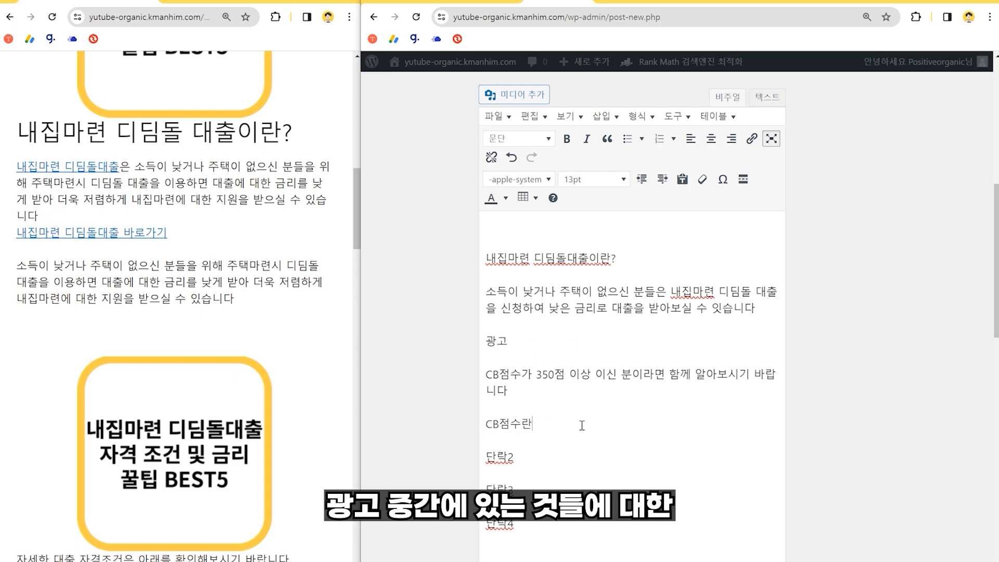
pyautogui.scroll(-1, 580, 390)
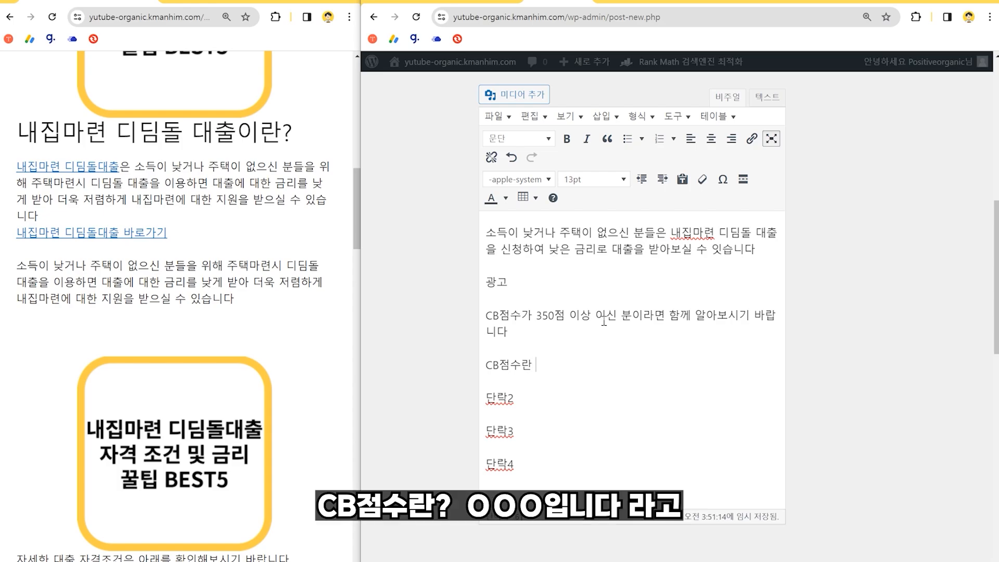
pyautogui.write('~~~ 입니다')
pyautogui.press('BackSpace')
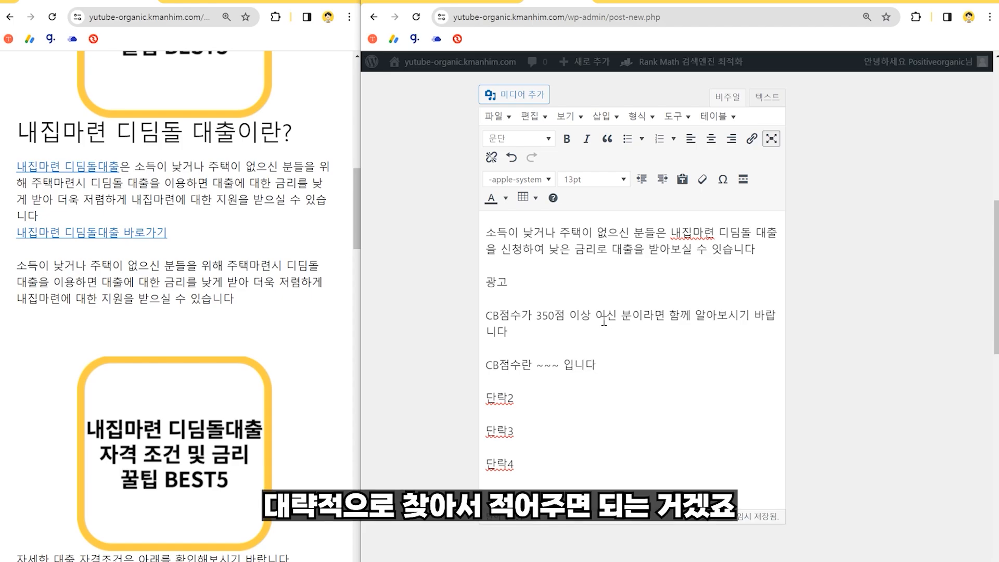
pyautogui.press('Return')
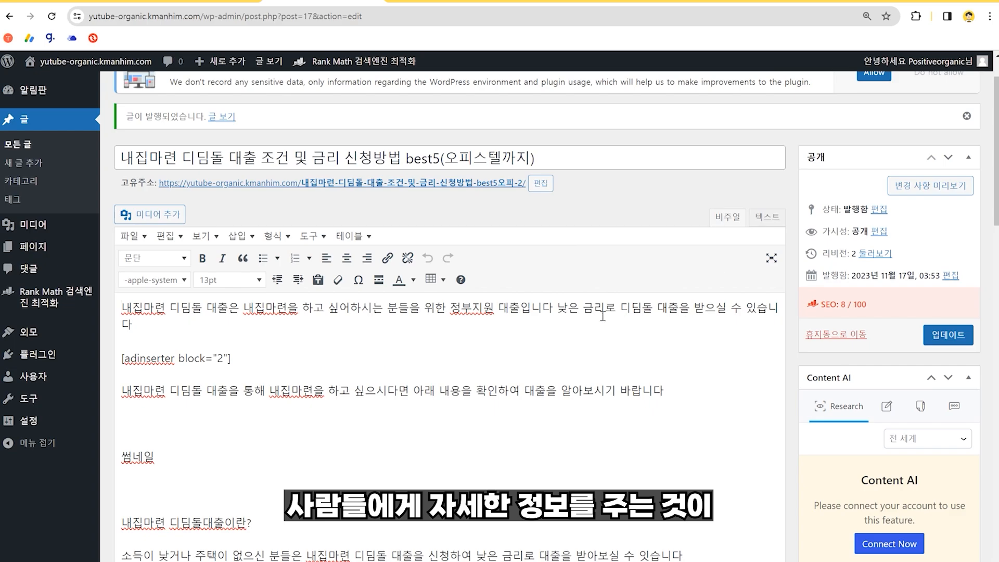
# - Deactivate the 클래식 편집기 plugin among the installed plugins and reopen the post in the block editor
pyautogui.scroll(2, 558, 356)
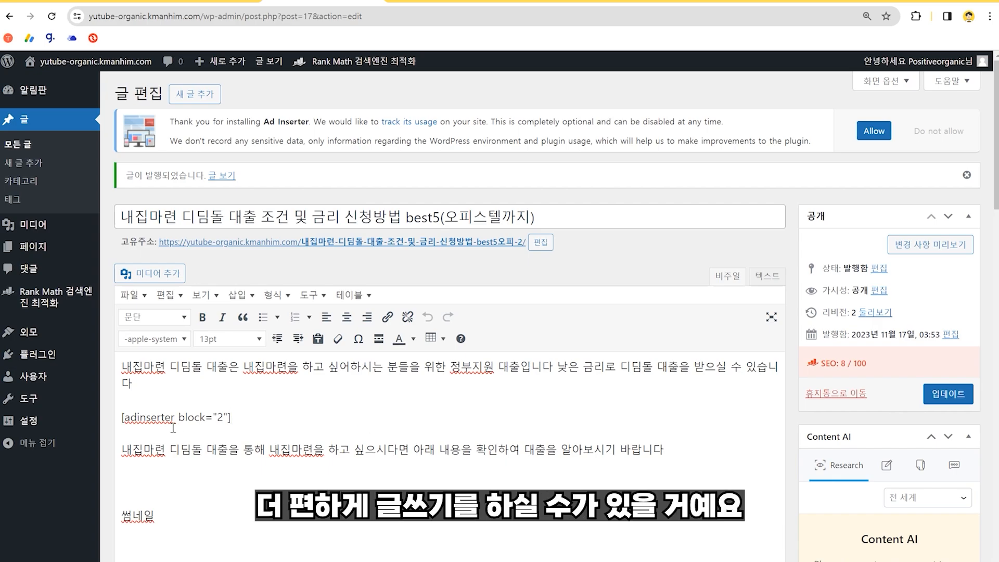
pyautogui.moveTo(67, 355)
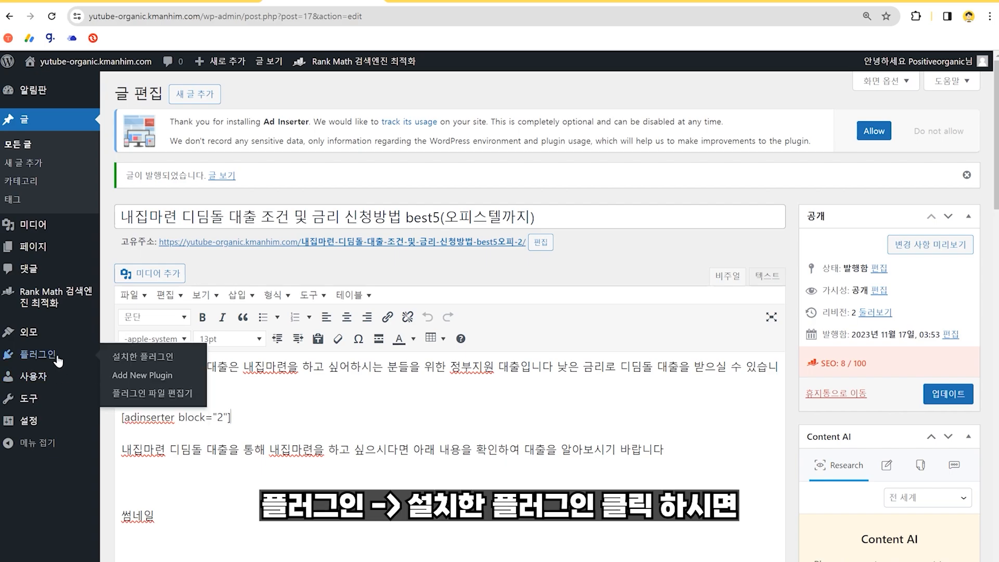
pyautogui.click(166, 357)
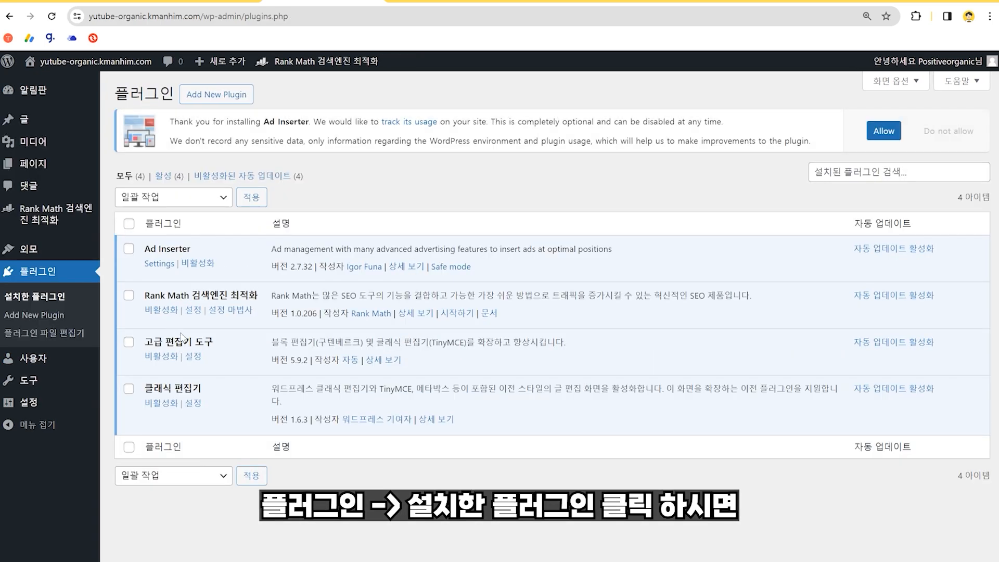
pyautogui.click(159, 406)
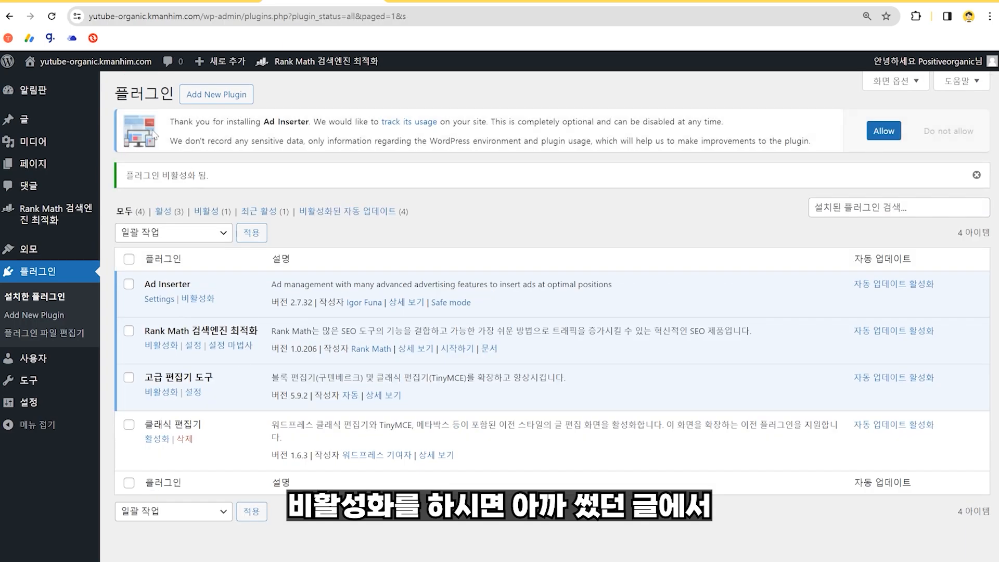
pyautogui.click(157, 126)
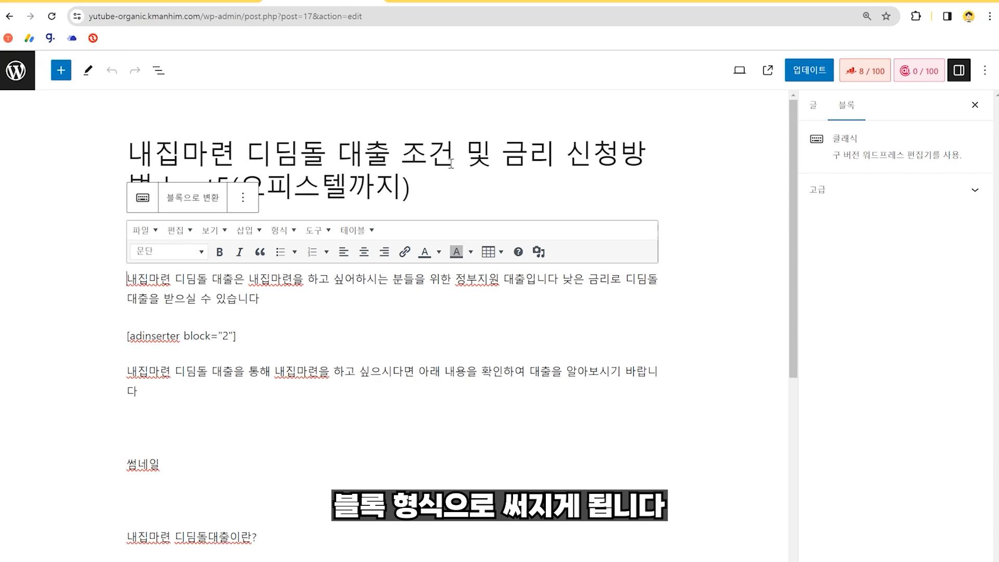
# - Insert a FAQ by Rank Math block at the end of the post, below 단락4
pyautogui.scroll(-7, 266, 343)
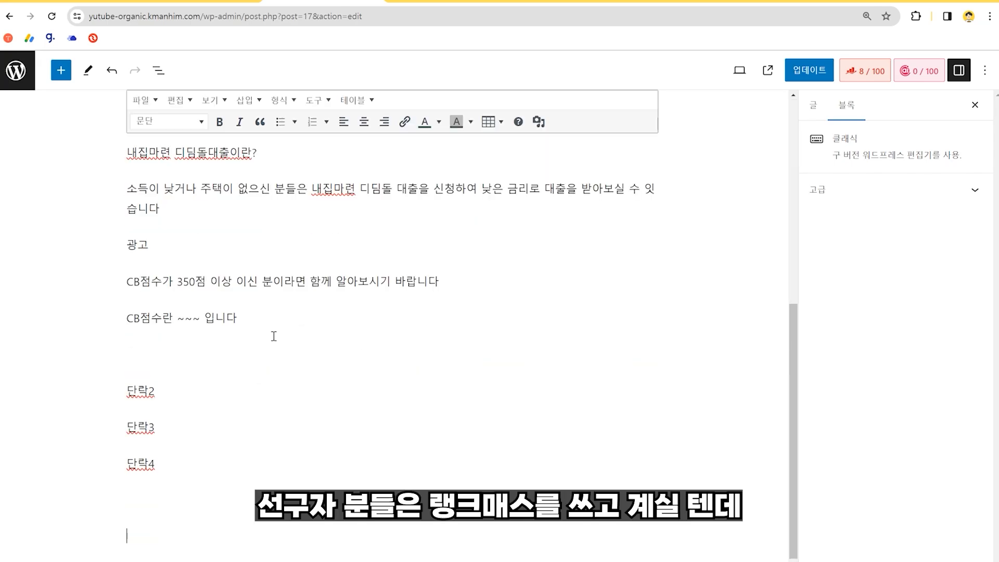
pyautogui.click(62, 70)
pyautogui.moveTo(217, 208); pyautogui.dragTo(201, 542)
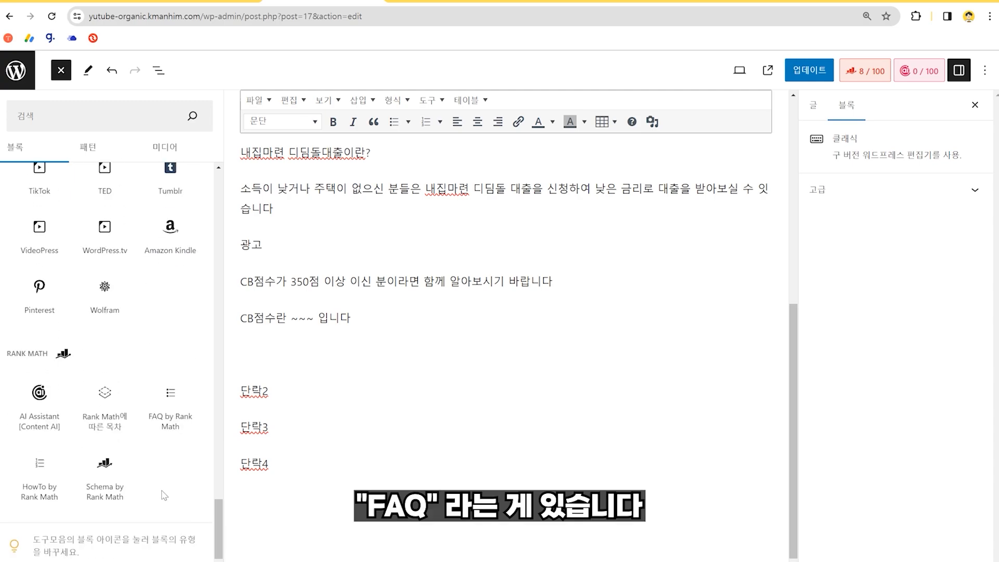
pyautogui.moveTo(148, 437)
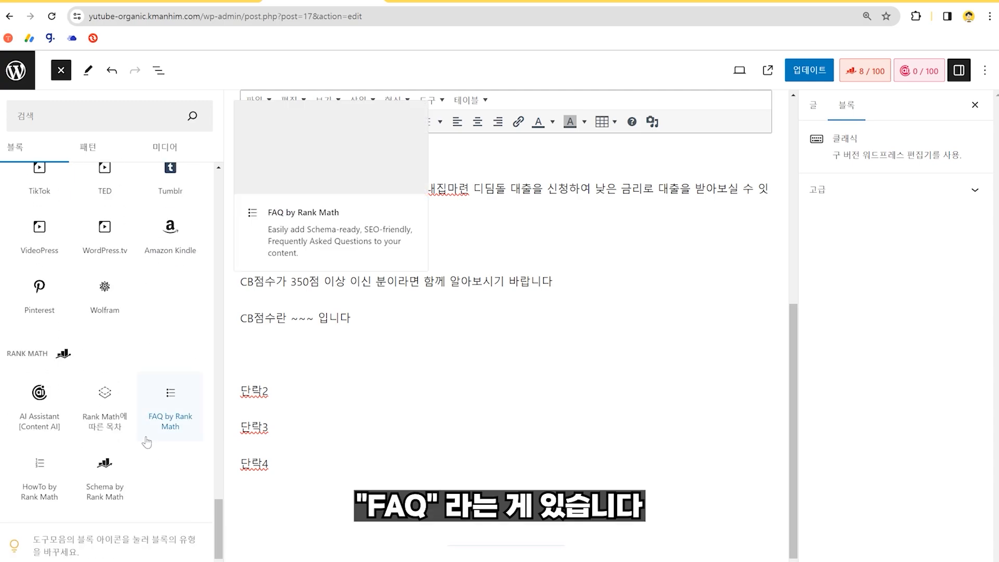
pyautogui.click(175, 415)
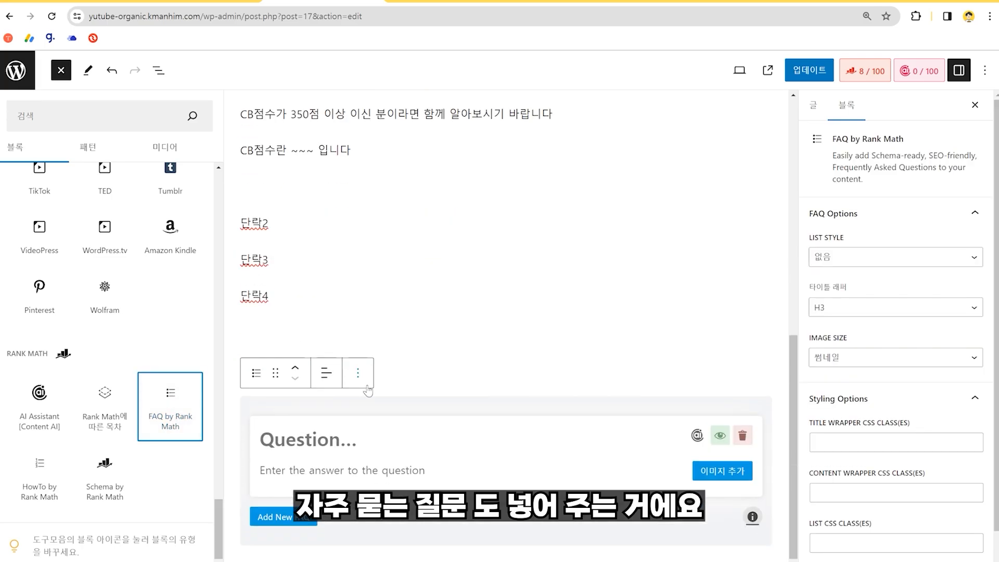
# - Enter 내집마련 디딤돌 대출 신청방법은? as the question of the FAQ block
pyautogui.click(325, 448)
pyautogui.write('ㅈ')
pyautogui.write('내집마련 디')
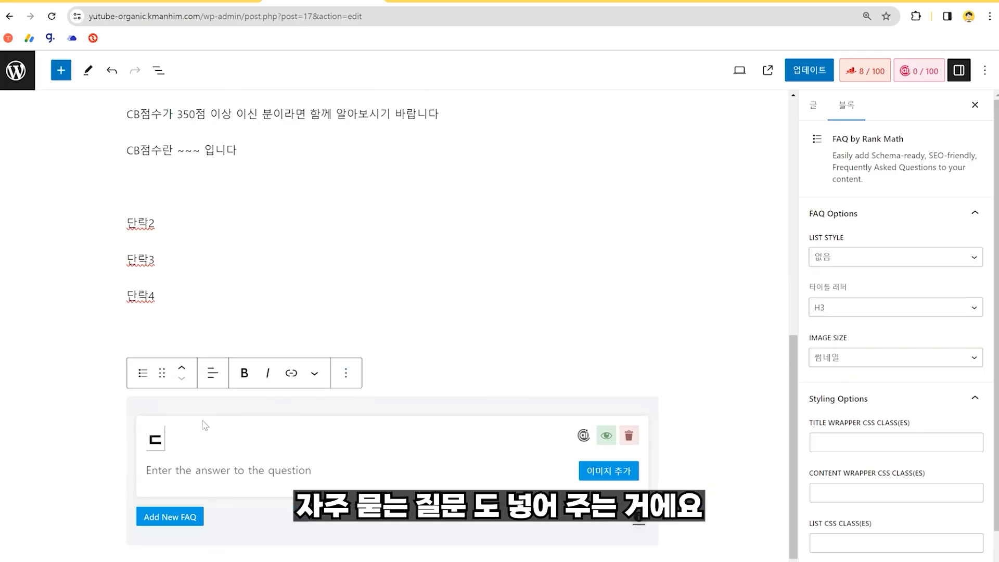
pyautogui.write('딤돌 대출을')
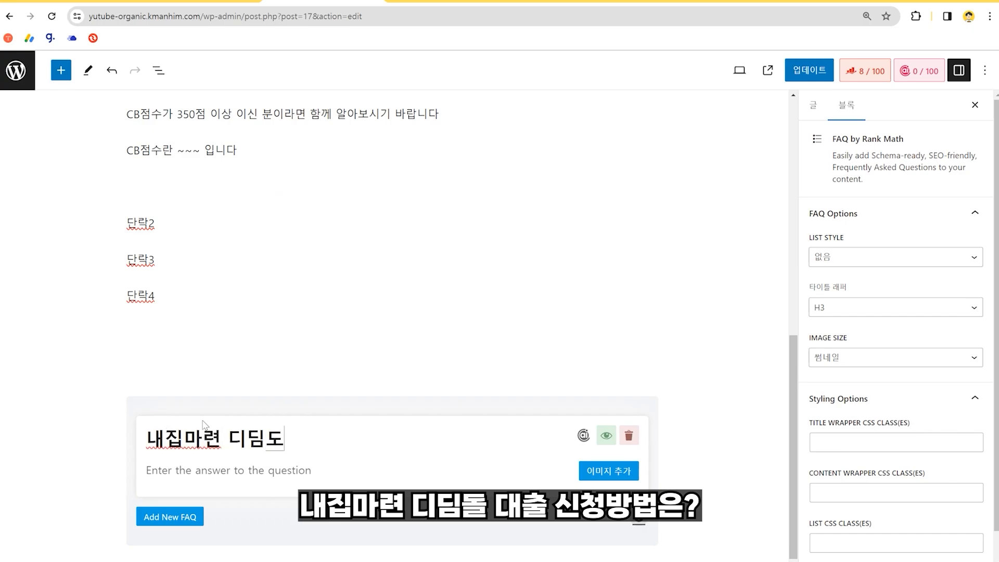
pyautogui.press('BackSpace')
pyautogui.press('BackSpace')
pyautogui.write('신청방법ㅇ은?')
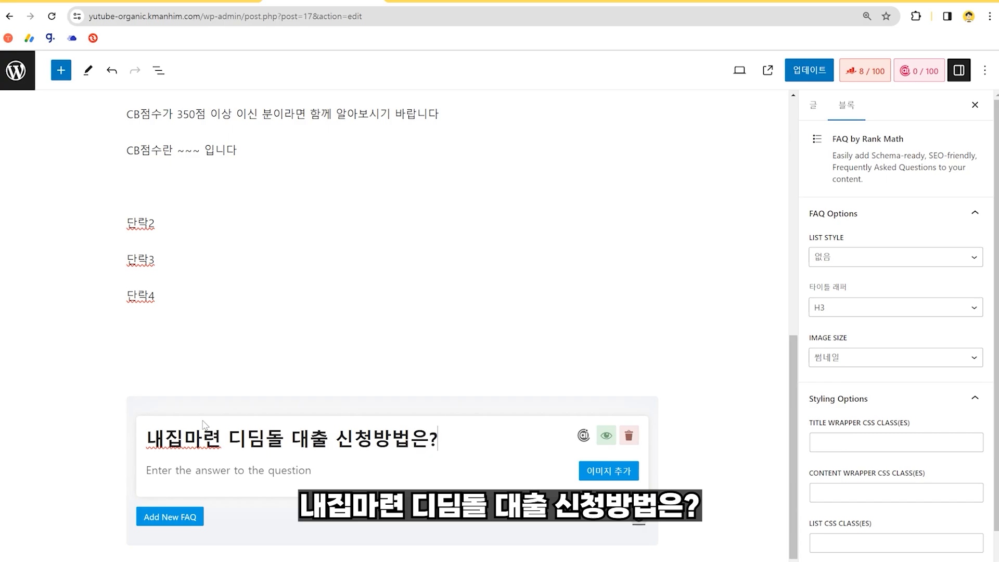
# - Fill in the FAQ answer as 내집마련 디딤돌 신청방법은 온라인 HF 홈페이지를 통해 신청이 가능합니다
pyautogui.click(208, 469)
pyautogui.write('내집마련 디딤돌')
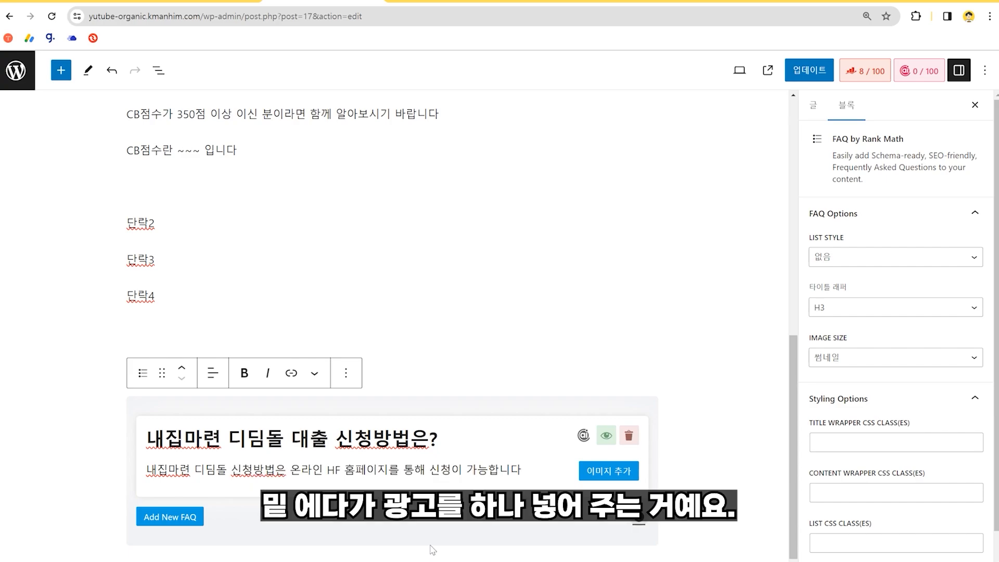
pyautogui.click(433, 550)
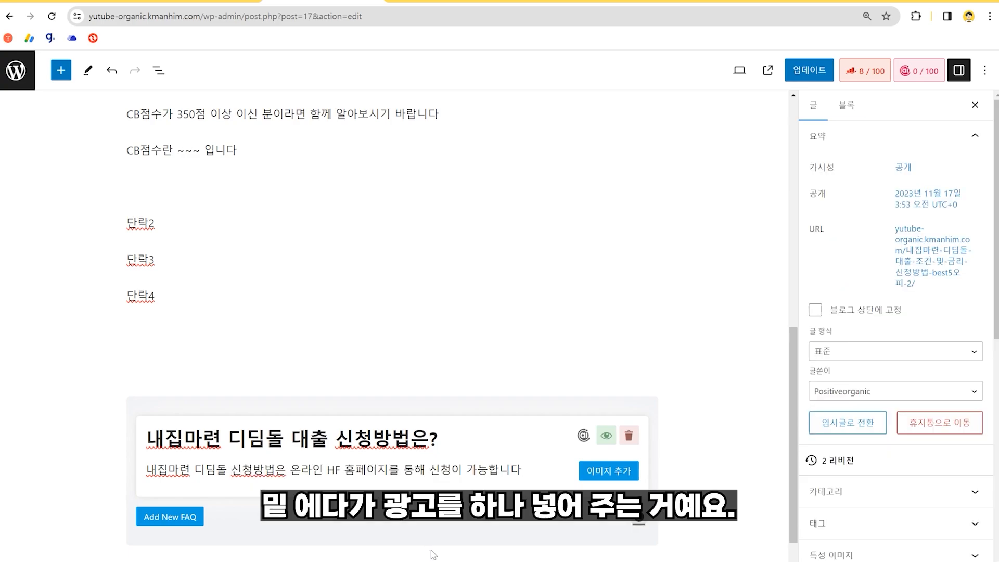
# - Add a paragraph below the FAQ block and paste the ad shortcode [adinserter block="2"] from the clipboard history
pyautogui.scroll(-2, 433, 550)
pyautogui.click(649, 537)
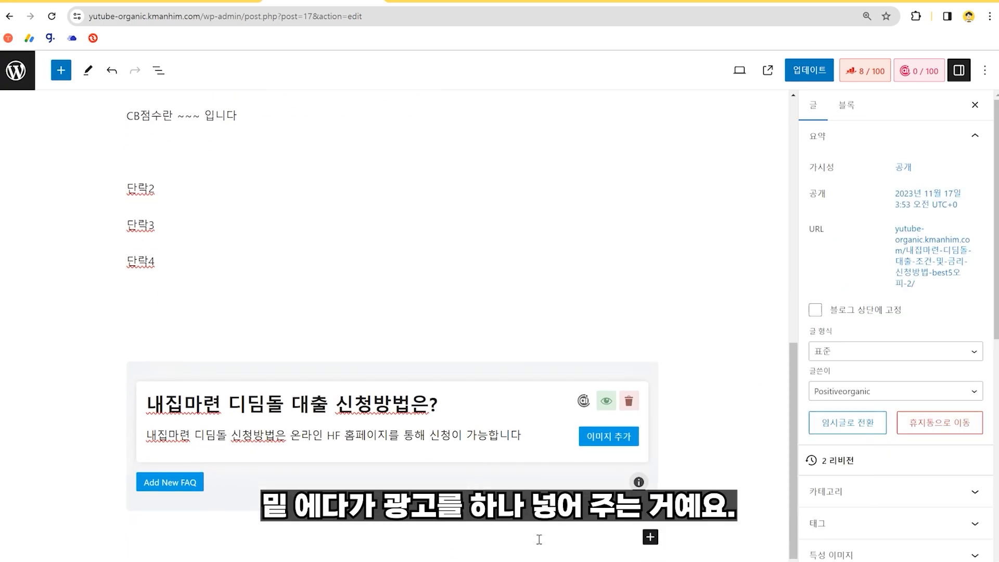
pyautogui.click(364, 541)
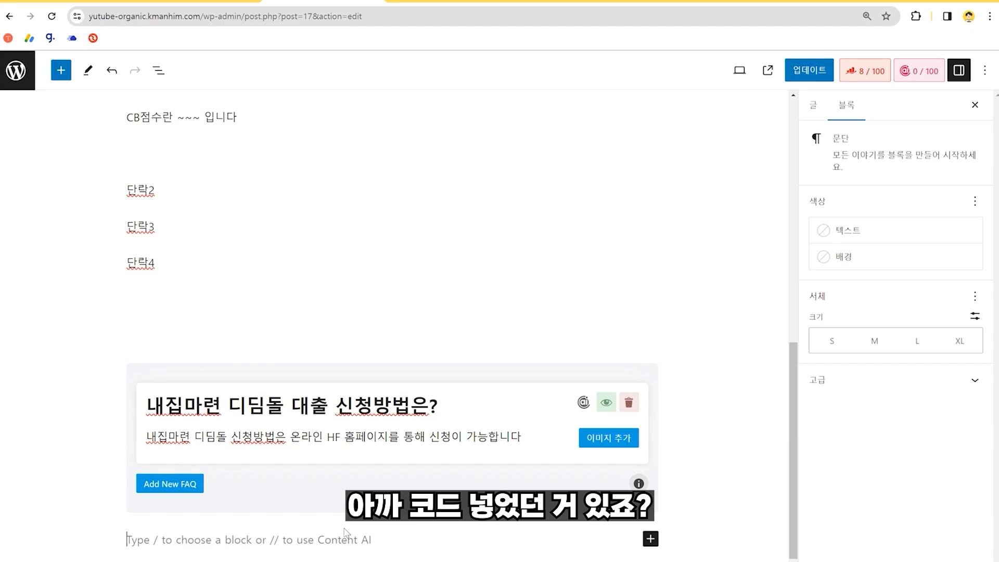
pyautogui.press('super+v')
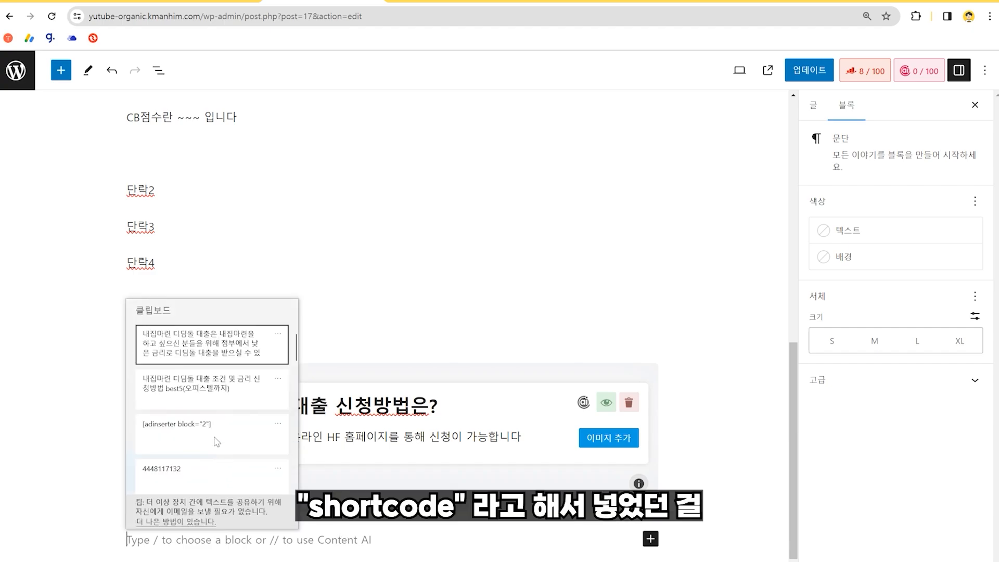
pyautogui.click(244, 435)
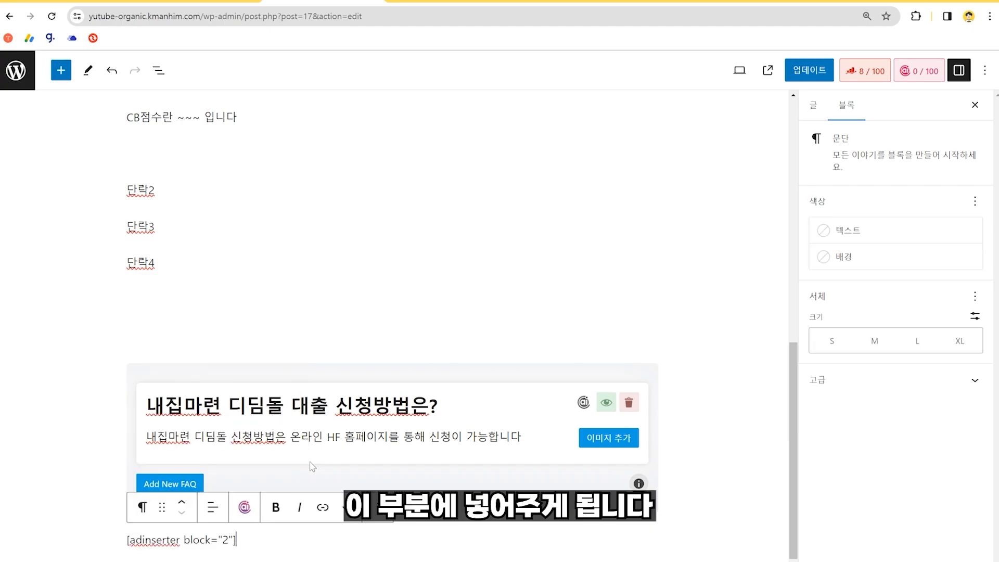
pyautogui.moveTo(269, 540); pyautogui.dragTo(123, 539)
pyautogui.click(263, 537)
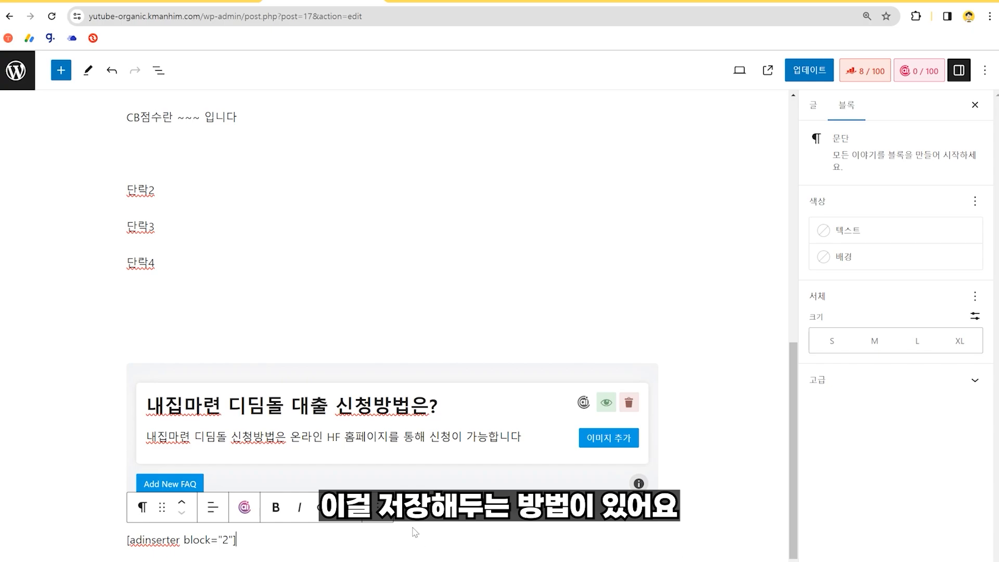
# - Save the [adinserter block="2"] paragraph as a pattern named 광고 2개 코드 with syncing turned off
pyautogui.click(378, 508)
pyautogui.click(257, 542)
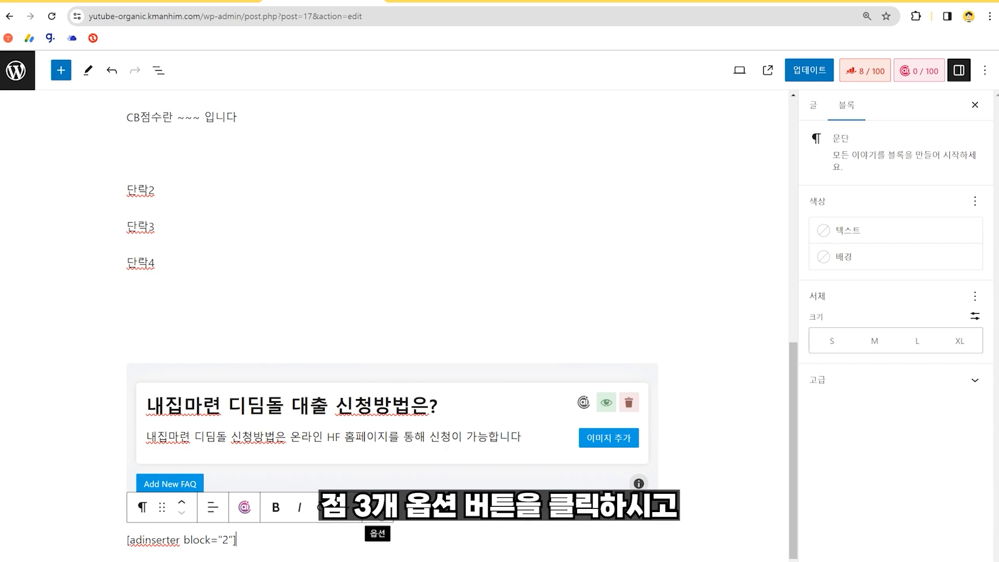
pyautogui.click(378, 507)
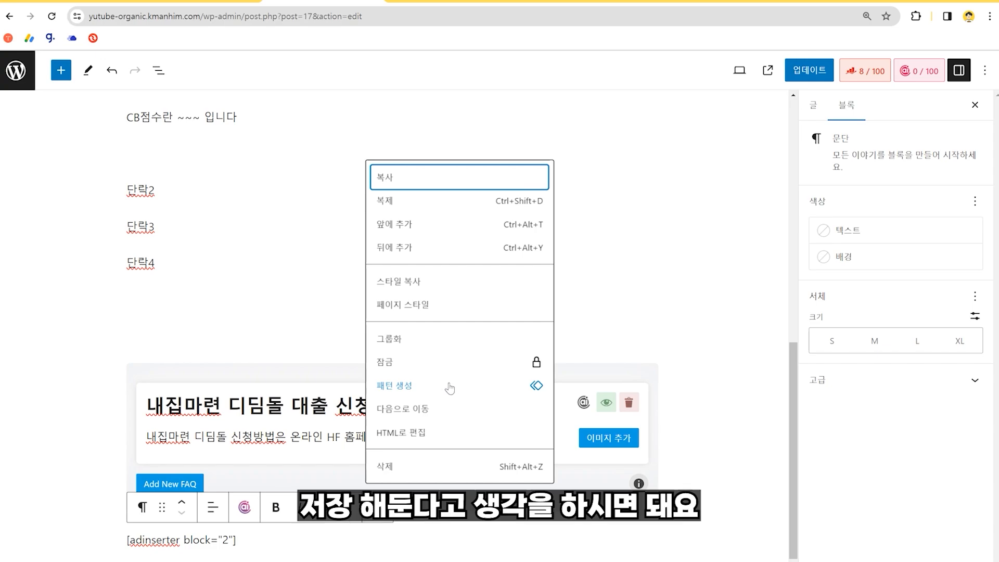
pyautogui.click(411, 391)
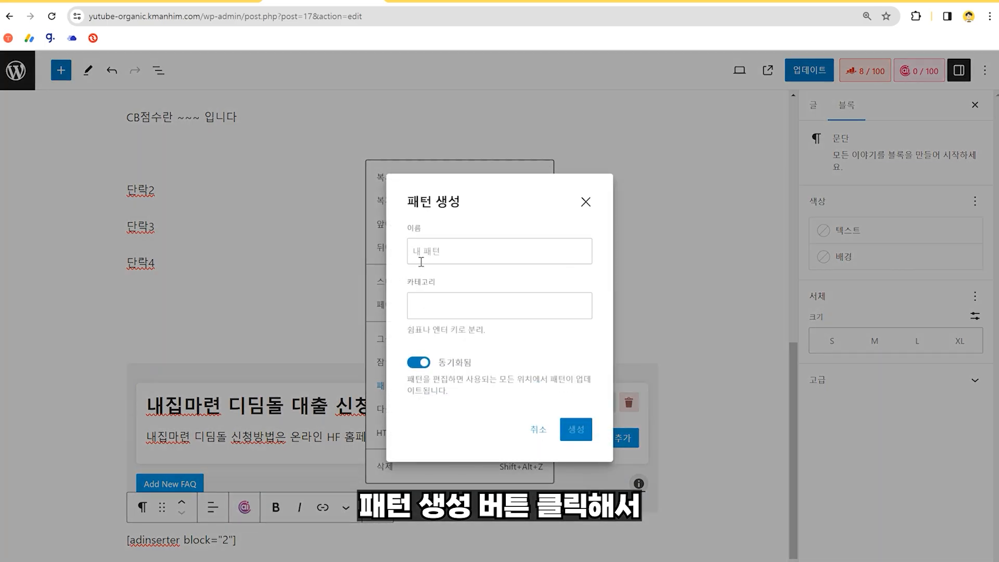
pyautogui.click(466, 250)
pyautogui.write('광고')
pyautogui.press('BackSpace')
pyautogui.press('BackSpace')
pyautogui.press('BackSpace')
pyautogui.write('ㄱ')
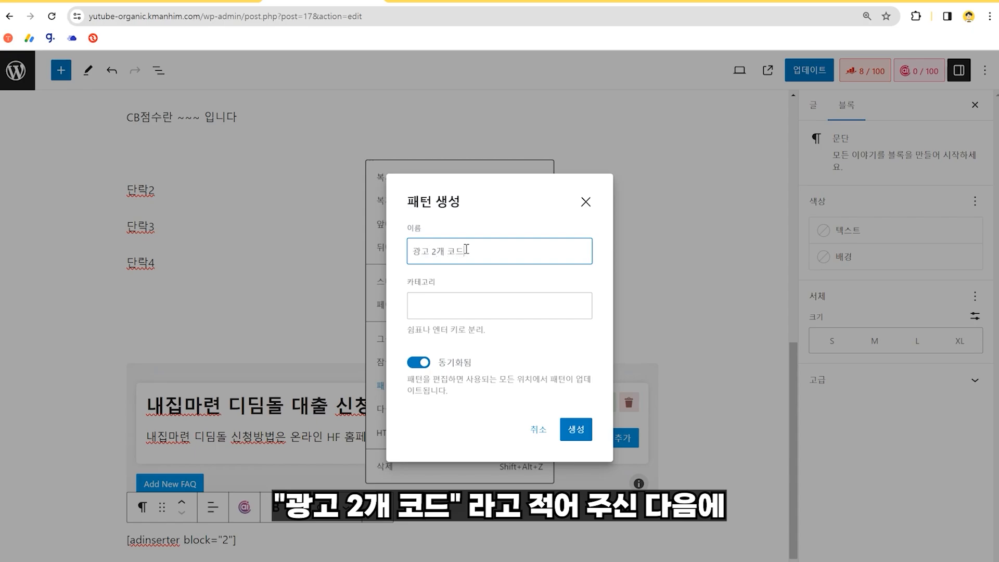
pyautogui.click(422, 363)
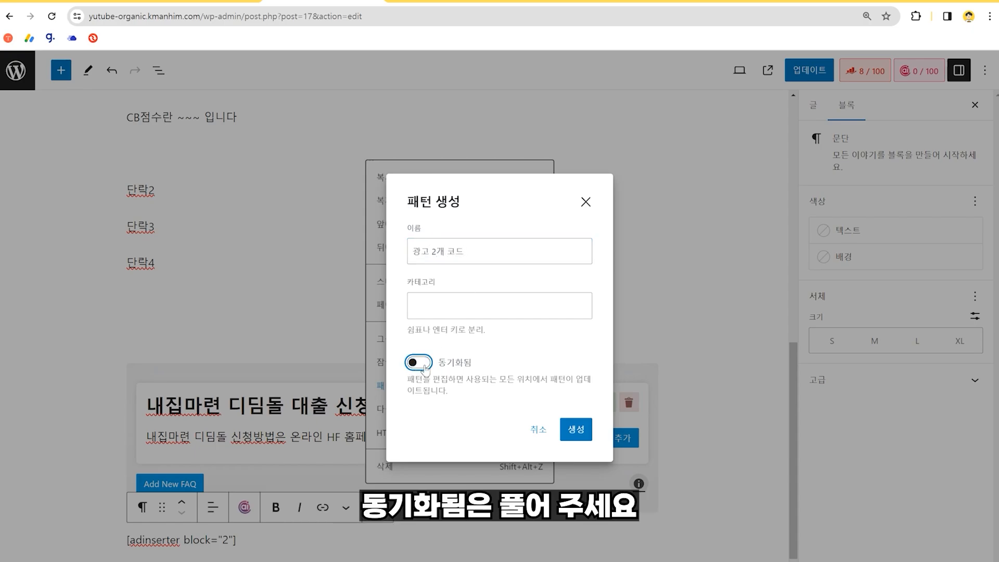
pyautogui.click(575, 433)
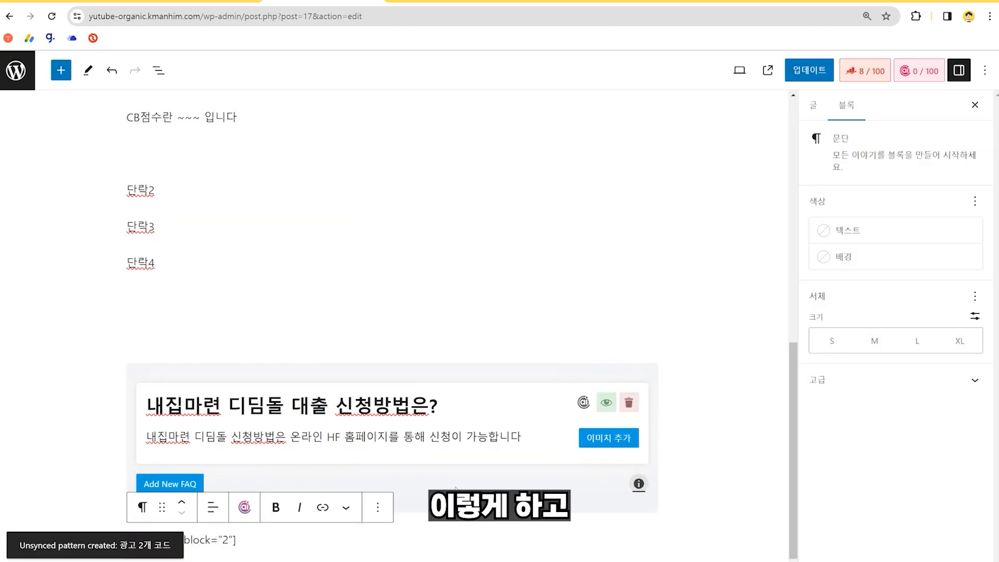
# - Insert the saved 광고 2개 코드 pattern from 내 패턴 below the existing ad shortcode paragraph
pyautogui.scroll(-1, 495, 467)
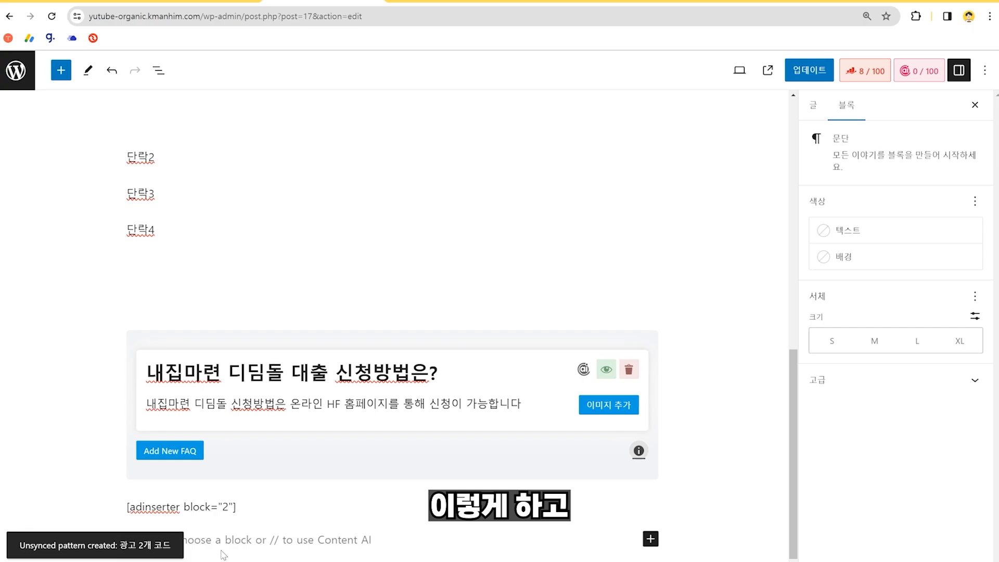
pyautogui.click(649, 539)
pyautogui.click(546, 539)
pyautogui.click(269, 512)
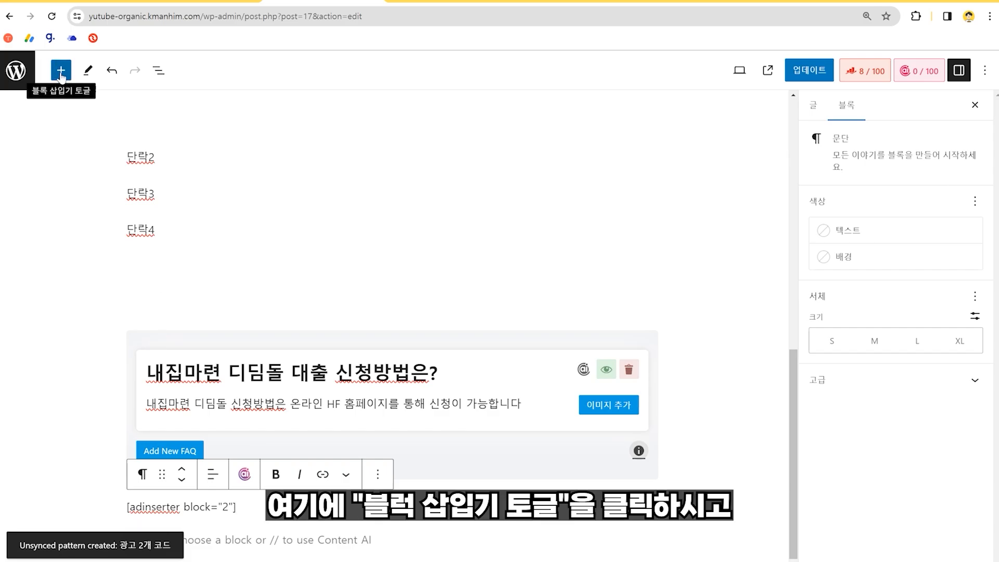
pyautogui.click(61, 71)
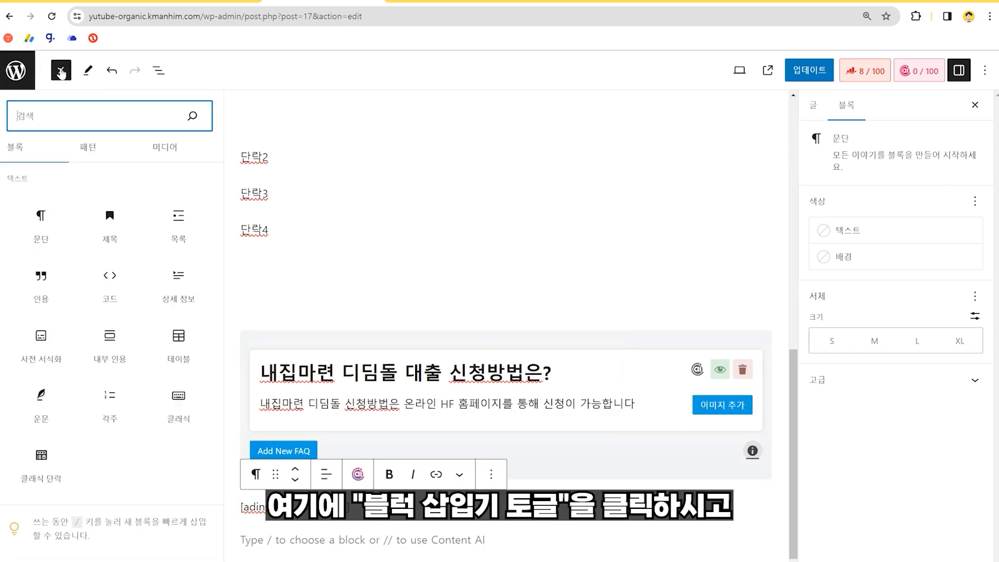
pyautogui.click(92, 149)
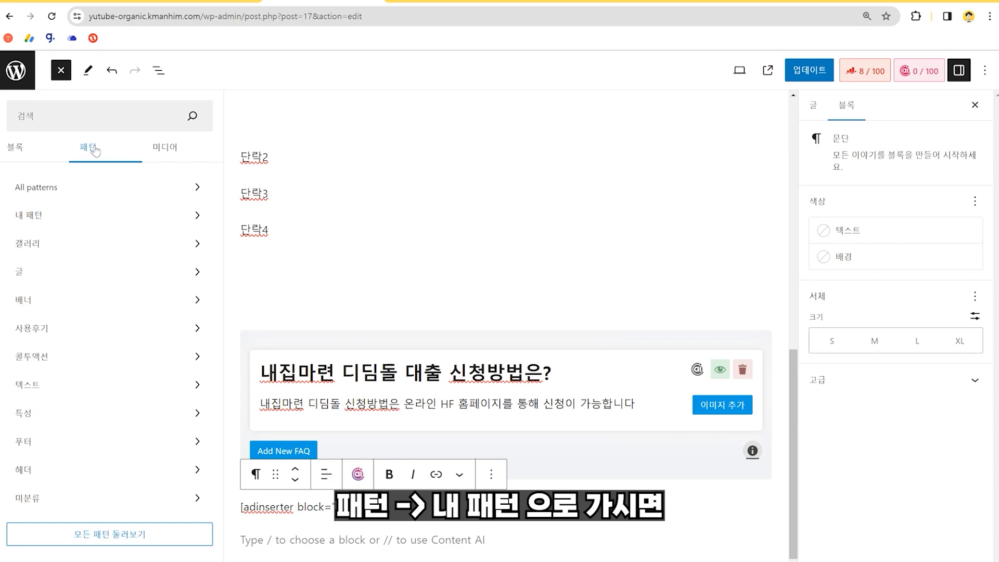
pyautogui.click(73, 213)
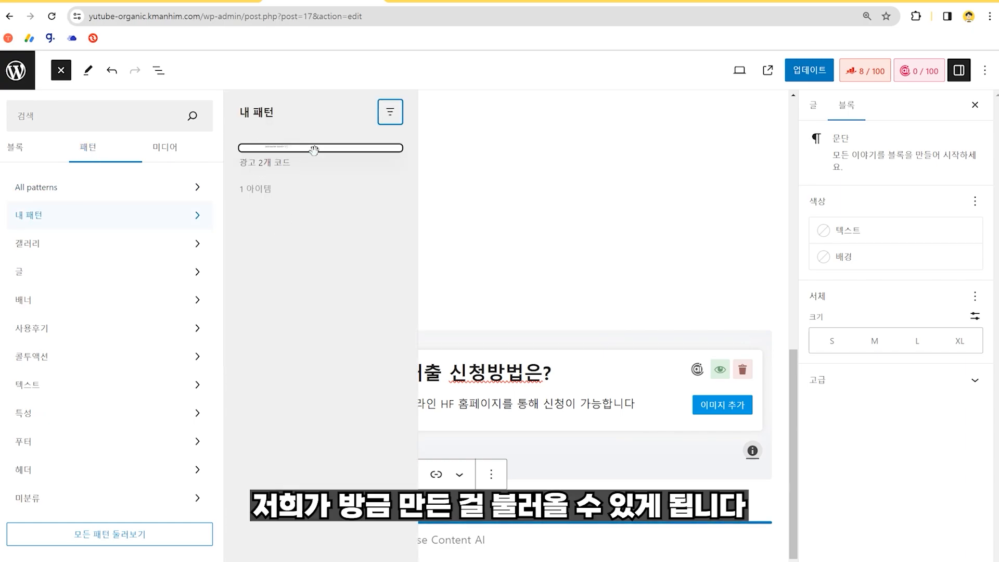
pyautogui.click(313, 150)
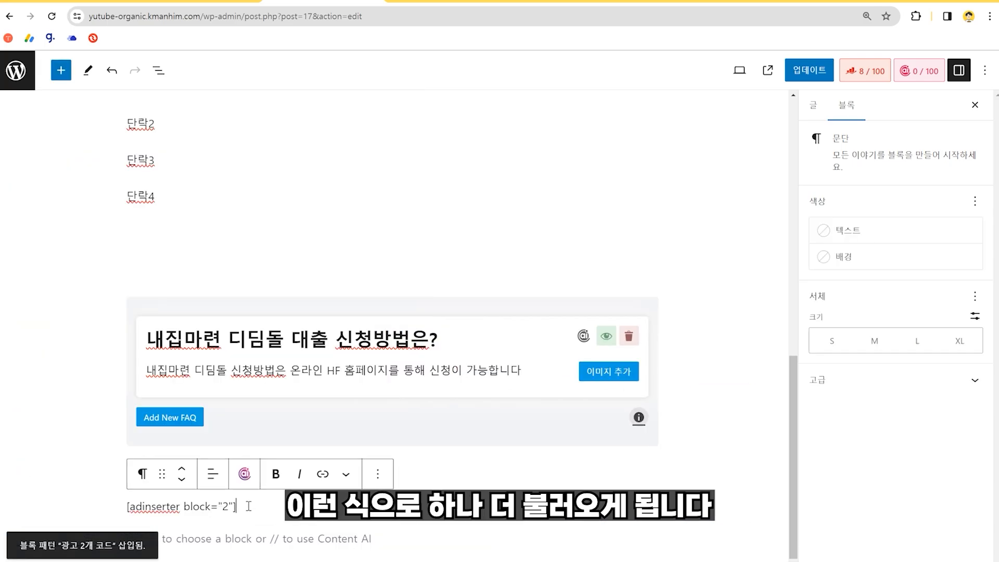
# - Remove the second [adinserter block="2"] shortcode and insert a FAQ by Rank Math block in its place
pyautogui.moveTo(274, 506); pyautogui.dragTo(125, 507)
pyautogui.hotkey('ctrl', 'c')
pyautogui.press('BackSpace')
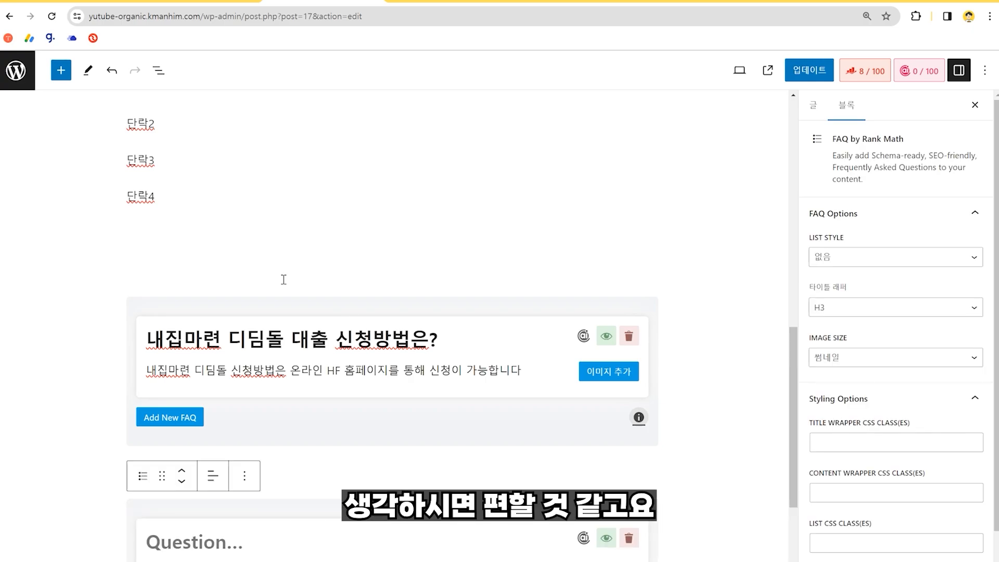
# - Fill in the new FAQ with question 내집마련 디딤돌 대출 한도는? and answer 내집마련 디딤돌 대출 한도는 ~~ 얼마 입니다
pyautogui.scroll(-2, 354, 454)
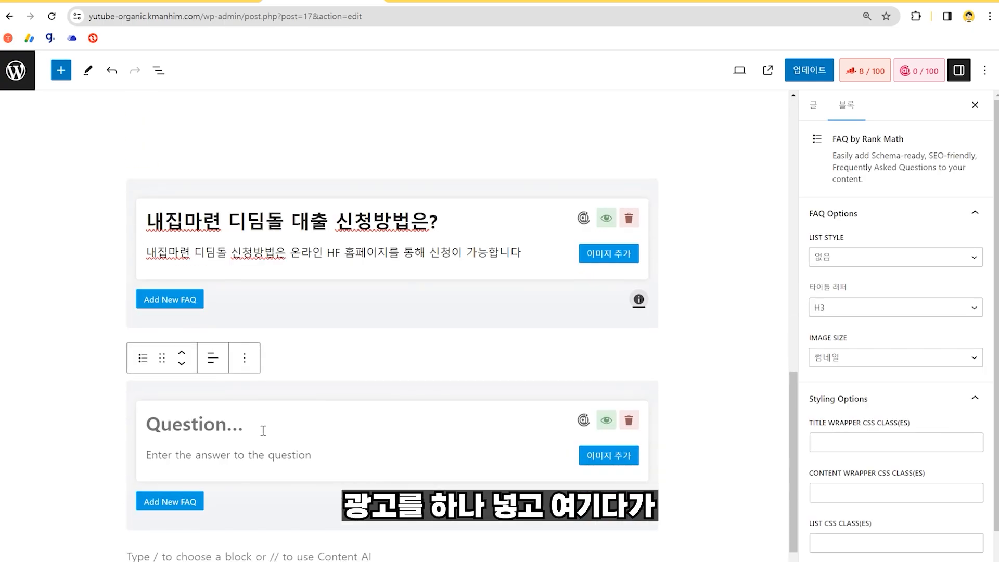
pyautogui.click(264, 430)
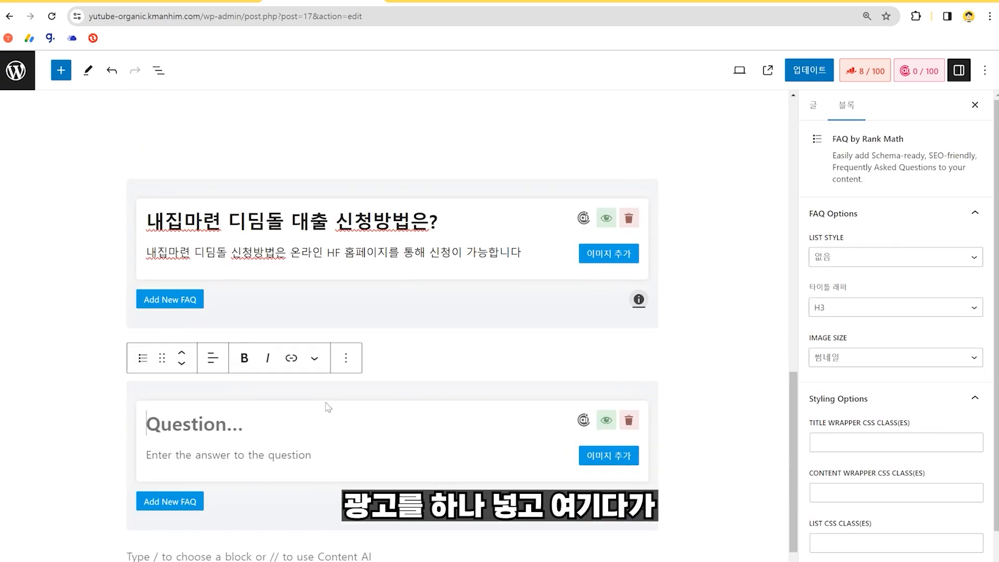
pyautogui.hotkey('ctrl', 'v')
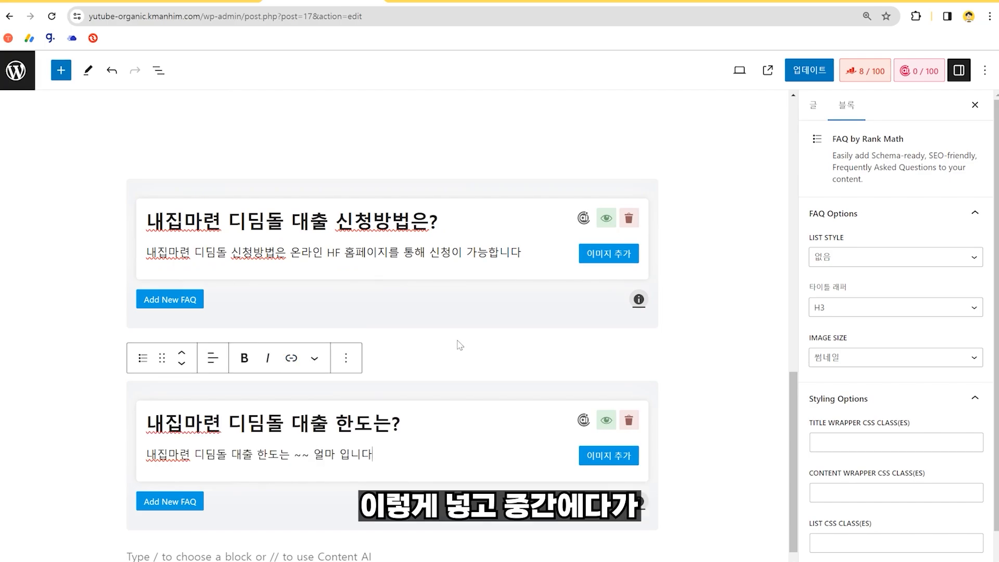
# - Examine the placement of the ad shortcode between the two FAQ blocks and within the rest of the post
pyautogui.click(424, 354)
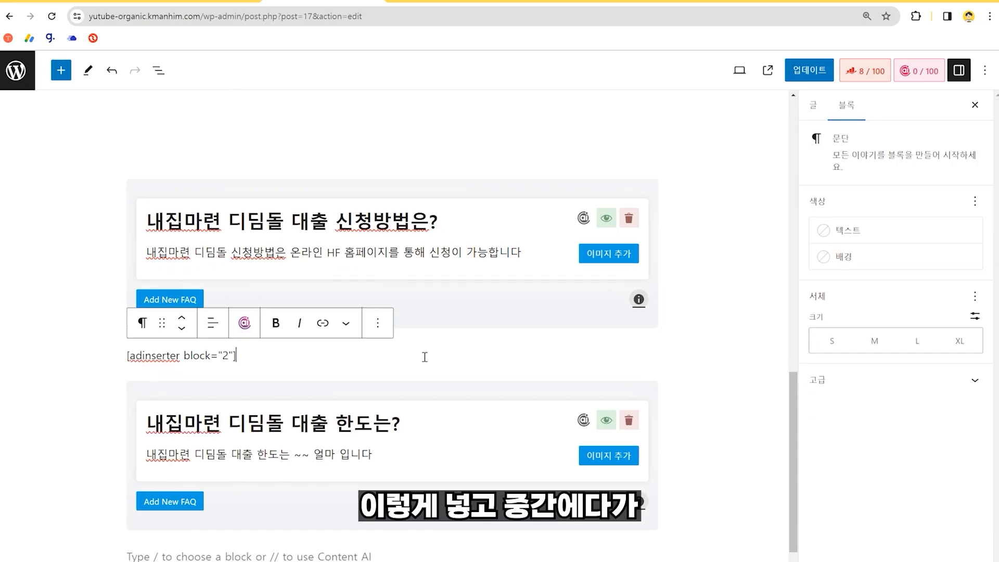
pyautogui.scroll(5, 312, 291)
pyautogui.scroll(-5, 291, 275)
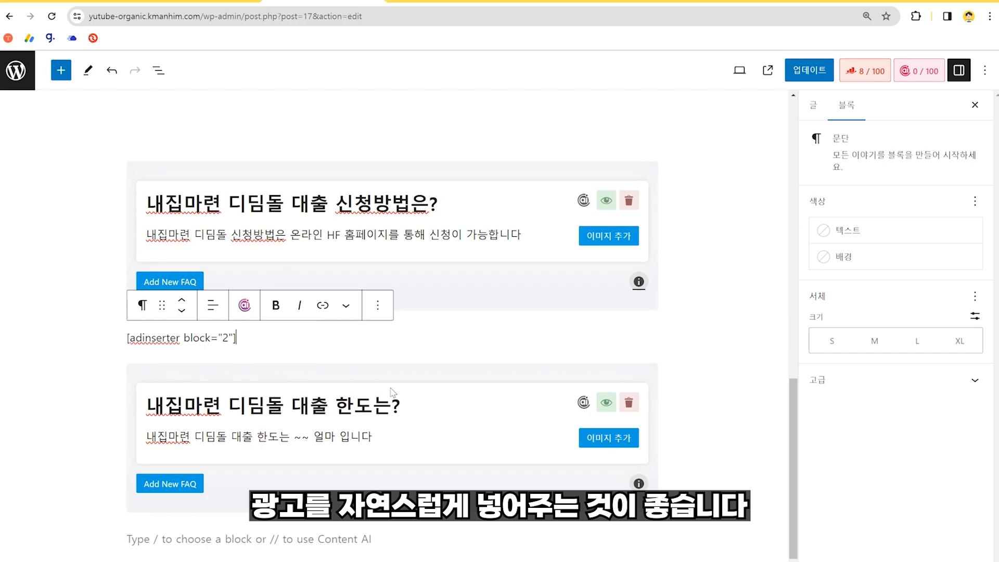
pyautogui.click(397, 438)
pyautogui.scroll(5, 359, 333)
pyautogui.scroll(-4, 367, 304)
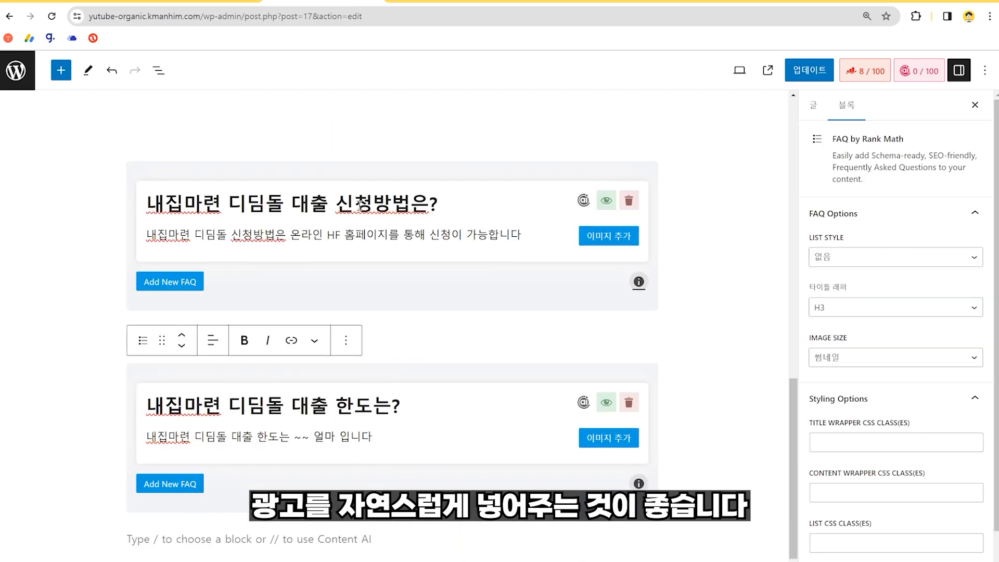
pyautogui.scroll(15, 322, 291)
pyautogui.scroll(-15, 277, 259)
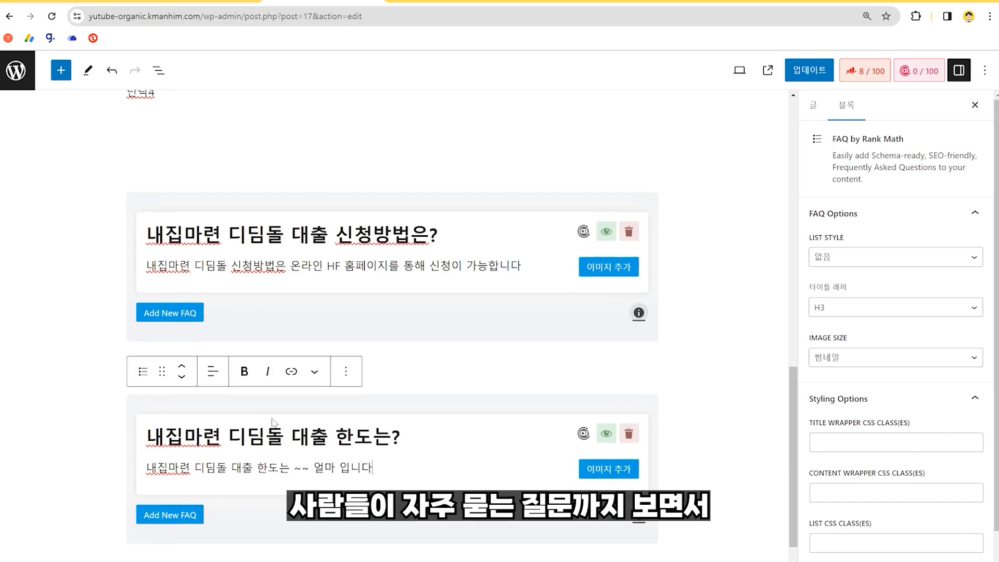
pyautogui.click(494, 372)
pyautogui.moveTo(270, 371); pyautogui.dragTo(181, 376)
pyautogui.click(308, 373)
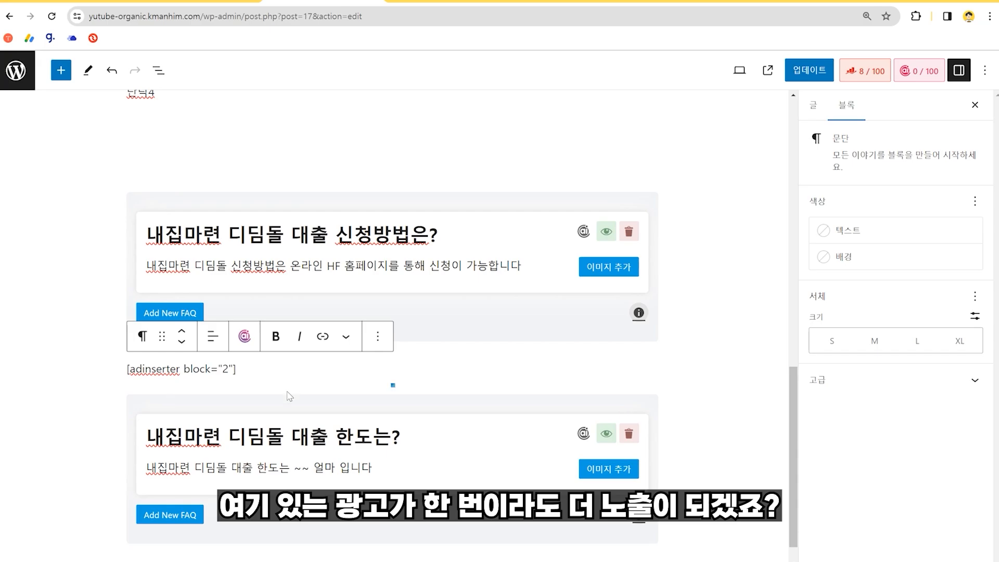
pyautogui.scroll(1, 205, 421)
pyautogui.scroll(-2, 205, 422)
pyautogui.scroll(15, 259, 292)
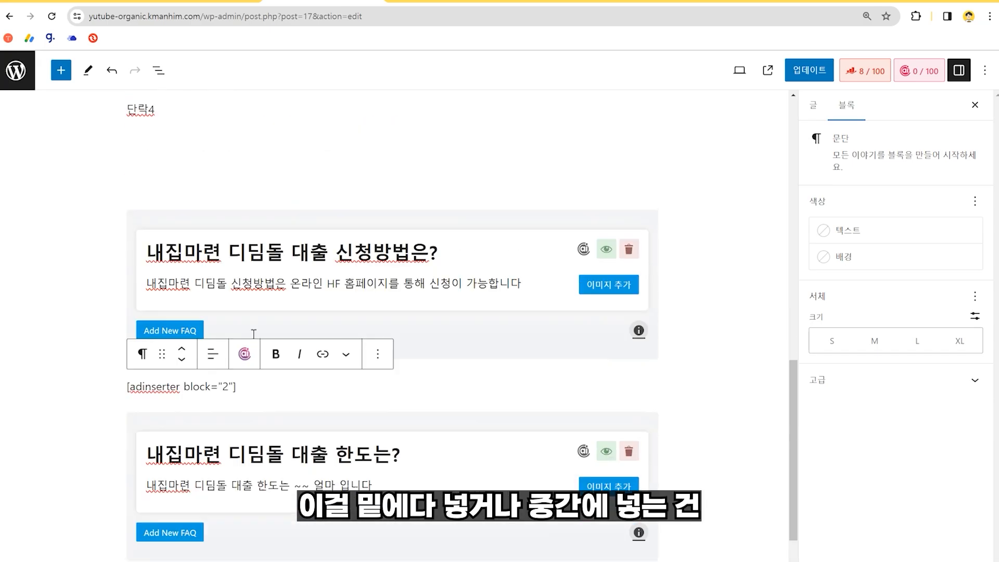
pyautogui.scroll(-15, 259, 286)
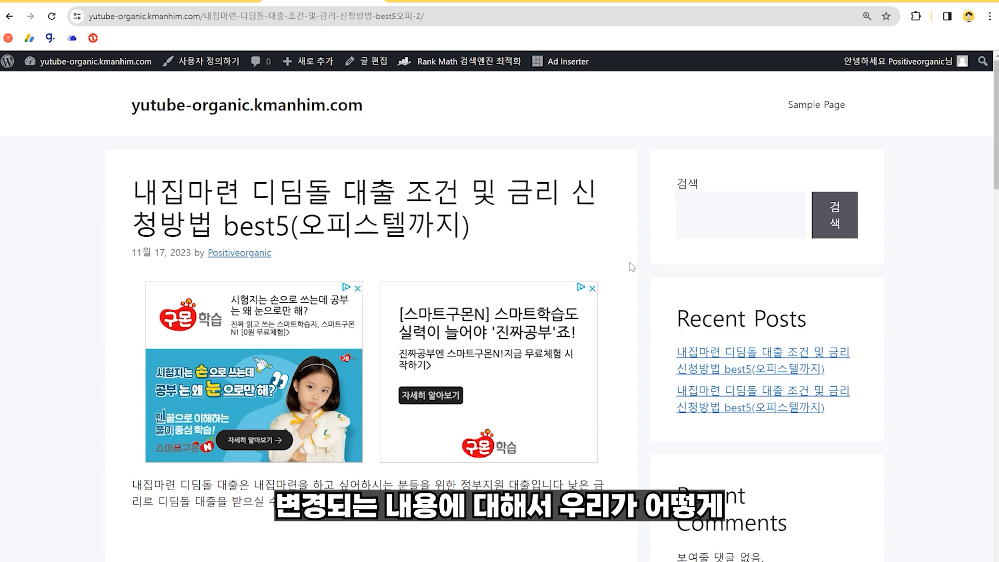
# - Review the published post from the ads under the title down to the related CB점수 information and the following sections
pyautogui.scroll(-8, 631, 266)
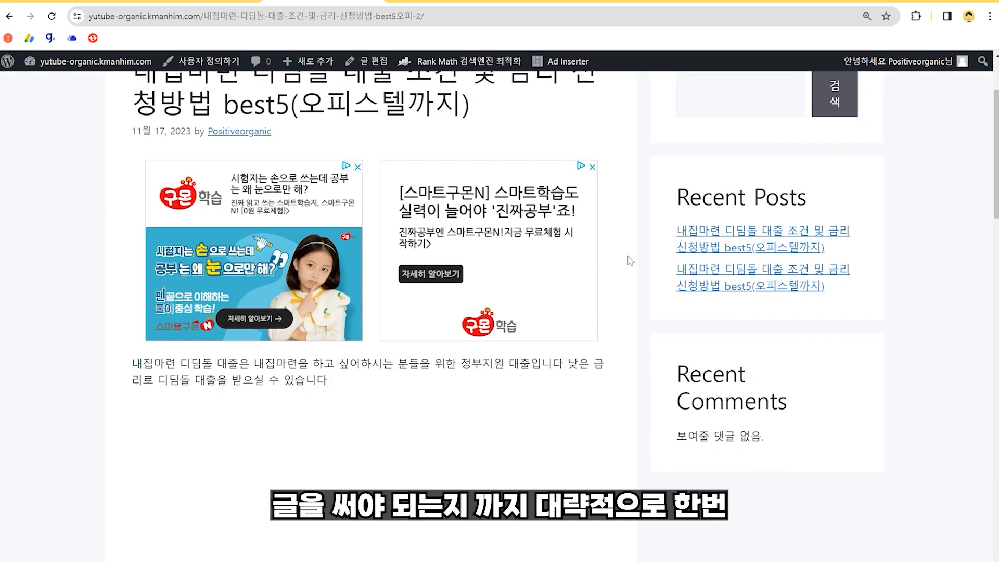
pyautogui.scroll(-2, 630, 260)
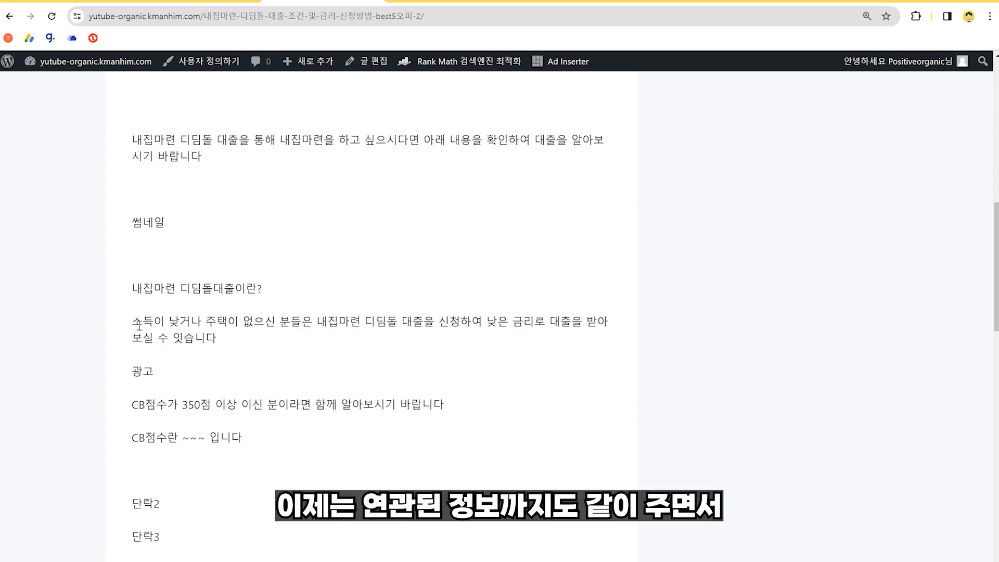
pyautogui.moveTo(445, 404); pyautogui.dragTo(206, 404)
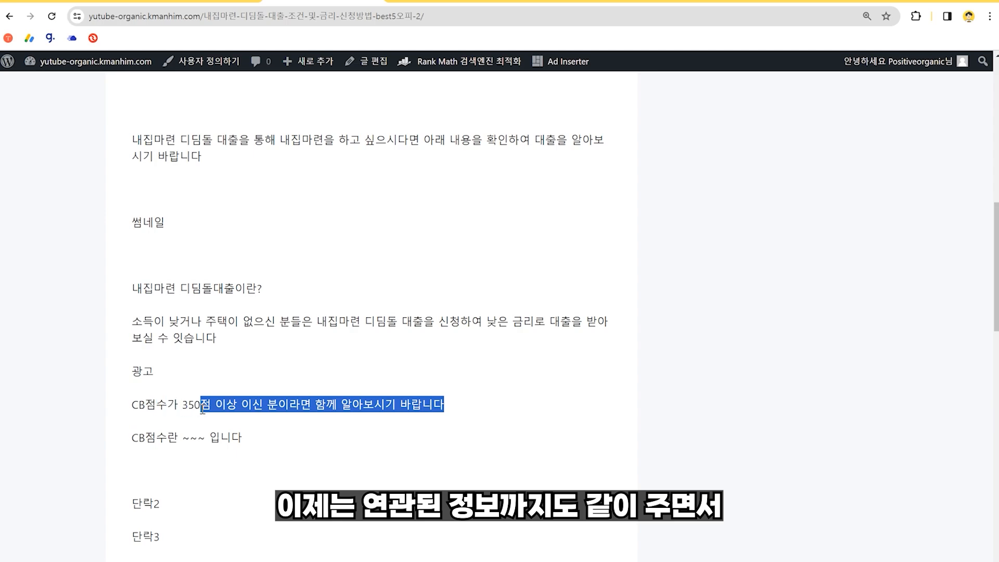
pyautogui.click(174, 406)
pyautogui.scroll(-2, 455, 297)
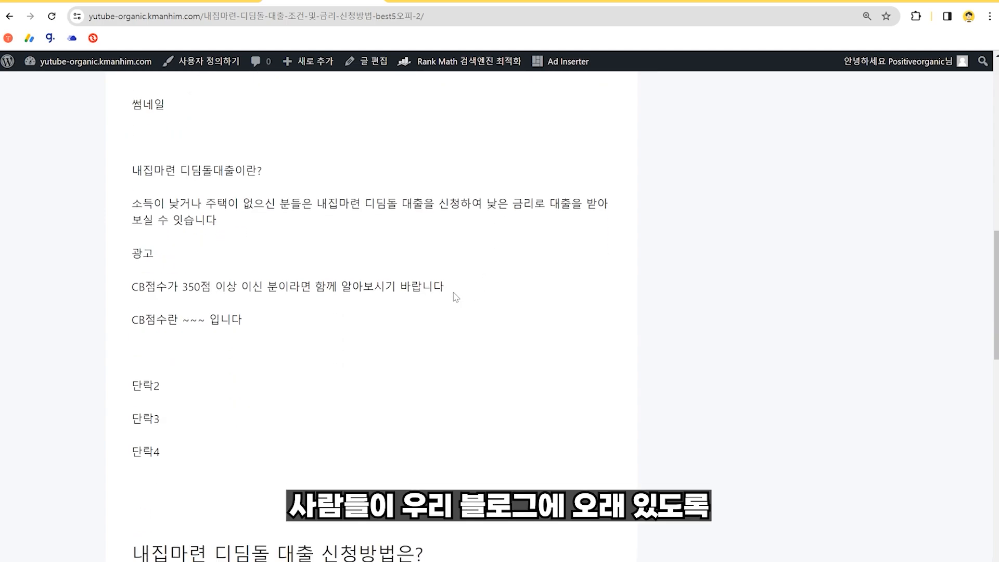